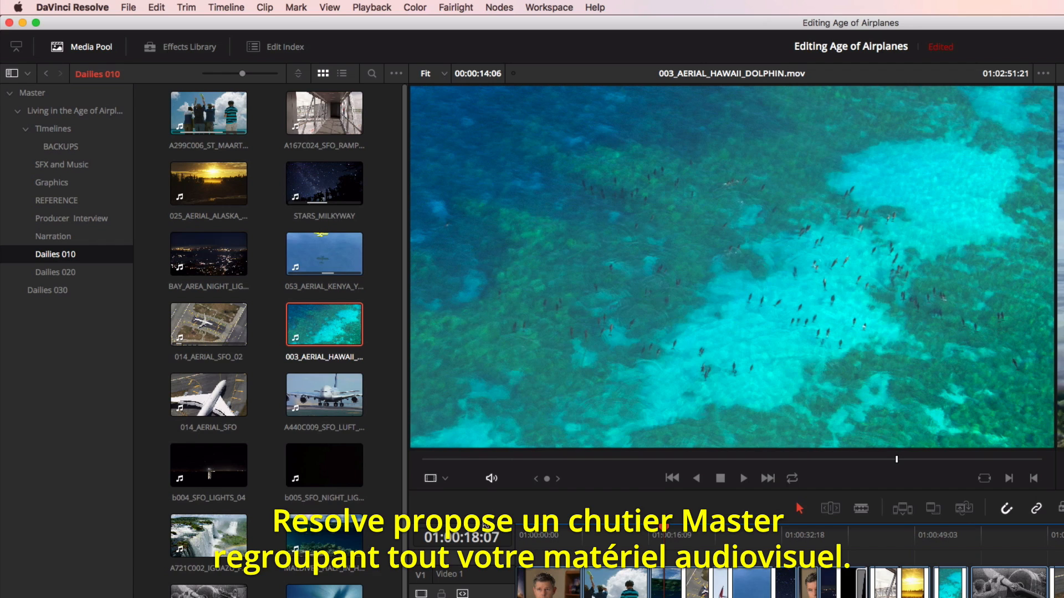
# - Create a new bin named Dailies 030 under the Master bin
pyautogui.click(33, 95)
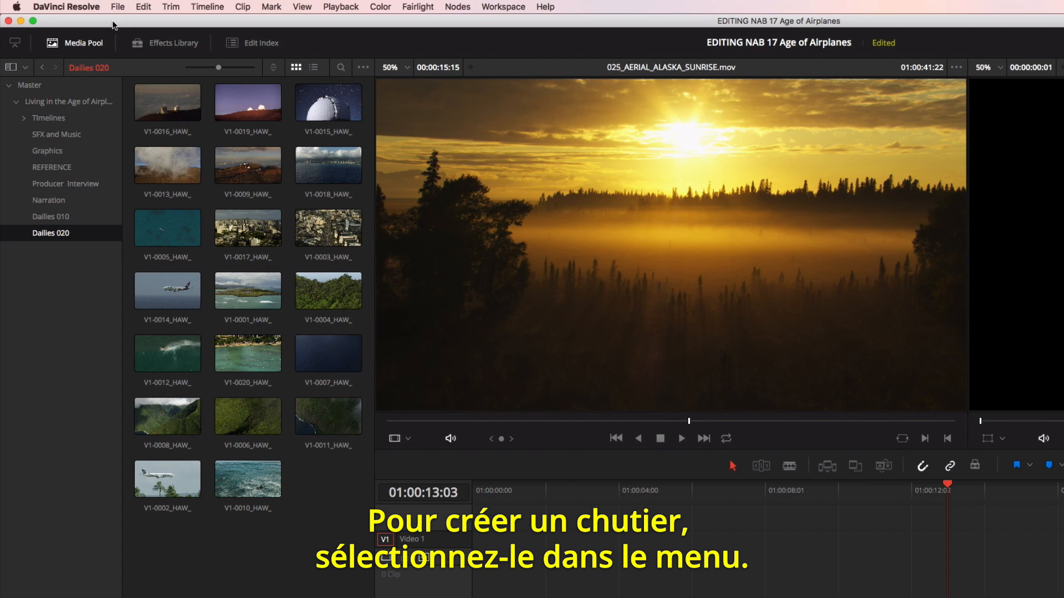
pyautogui.click(80, 5)
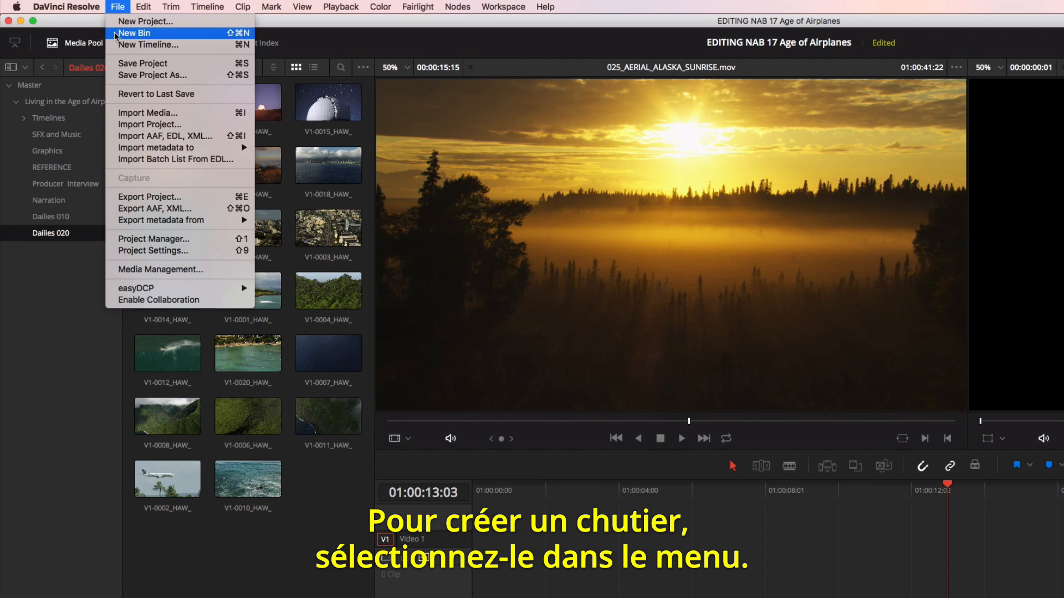
pyautogui.click(133, 32)
pyautogui.write('Dailies')
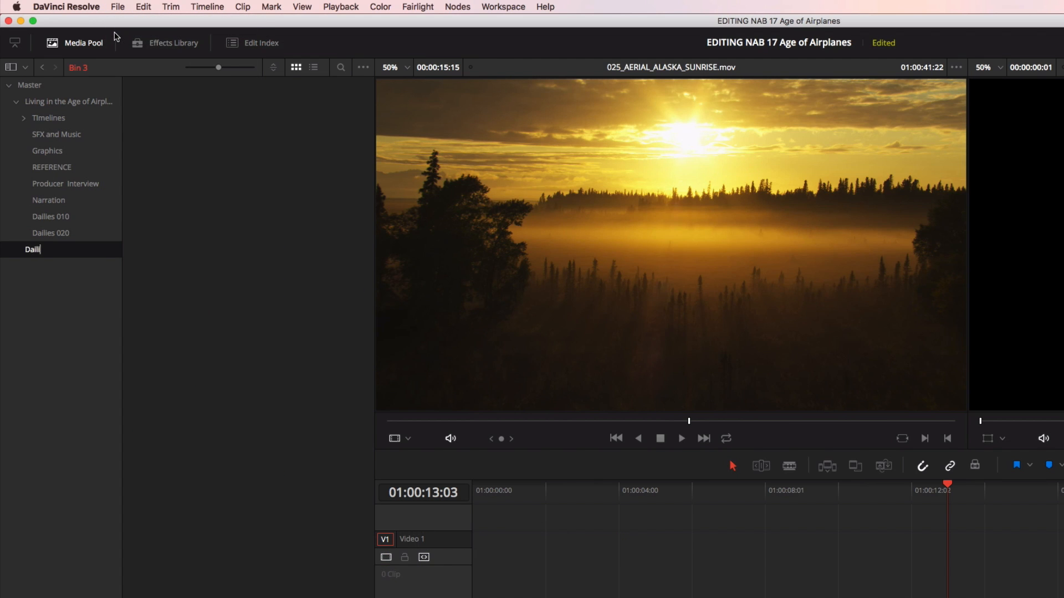
pyautogui.write(' 03')
pyautogui.write('0')
pyautogui.press('Return')
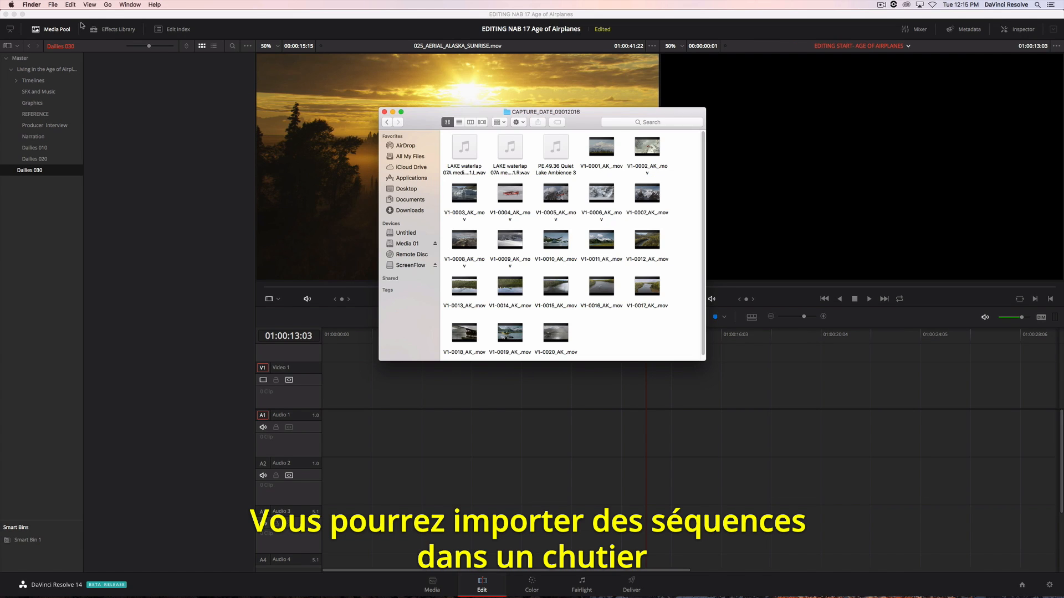
# - Import all video and audio files from the CAPTURE_DATE_09012016 folder into the Dailies 030 bin
pyautogui.moveTo(670, 349); pyautogui.dragTo(128, 188)
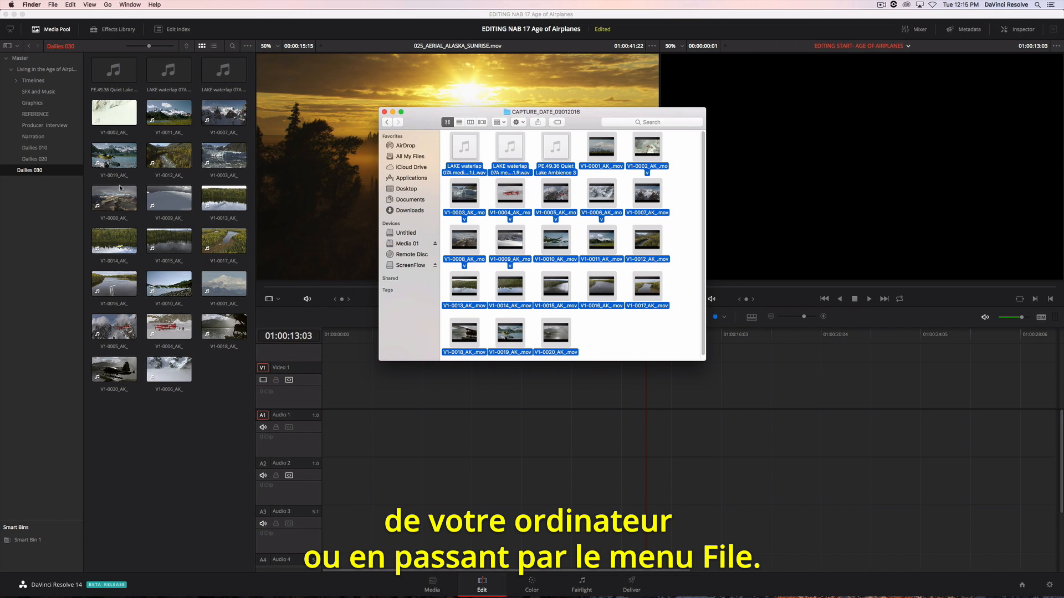
pyautogui.click(119, 185)
# - Move the three audio clips from Dailies 030 into the SFX and Music bin, using a separate bin window
pyautogui.rightClick(41, 93)
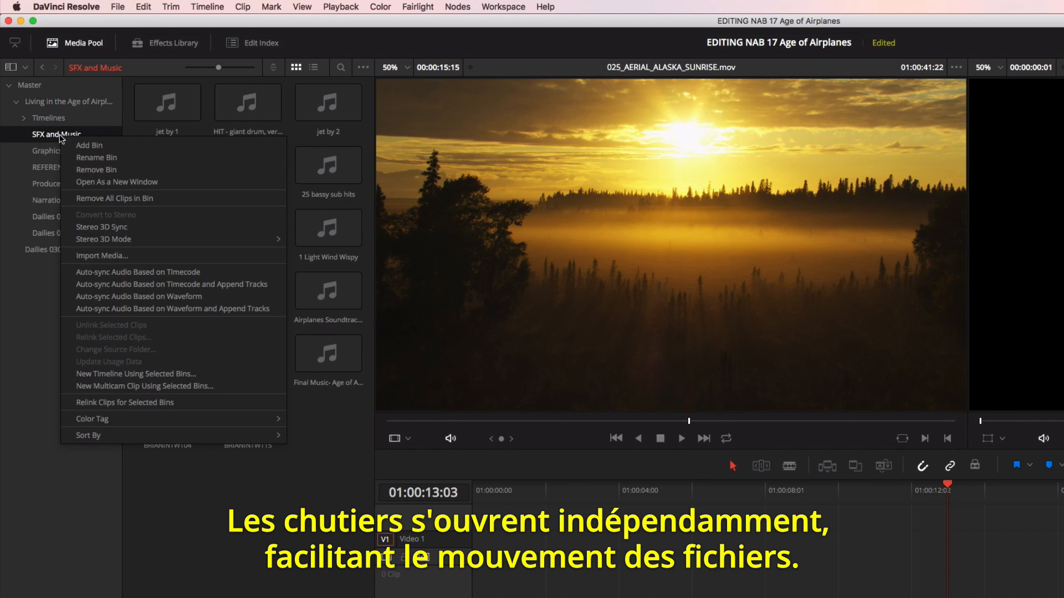
pyautogui.click(116, 182)
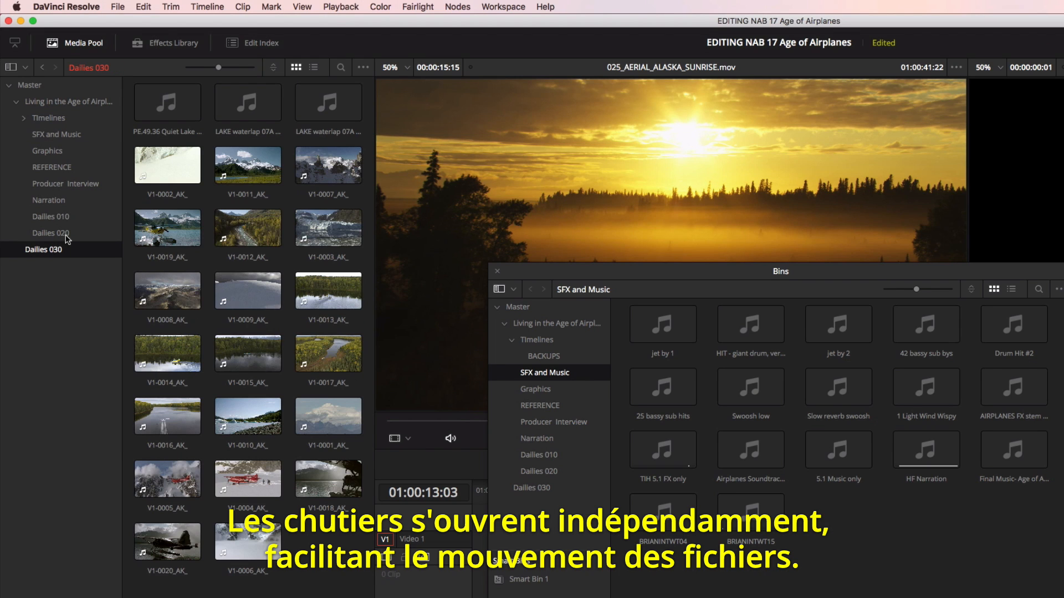
pyautogui.moveTo(131, 108); pyautogui.dragTo(958, 546)
pyautogui.click(497, 271)
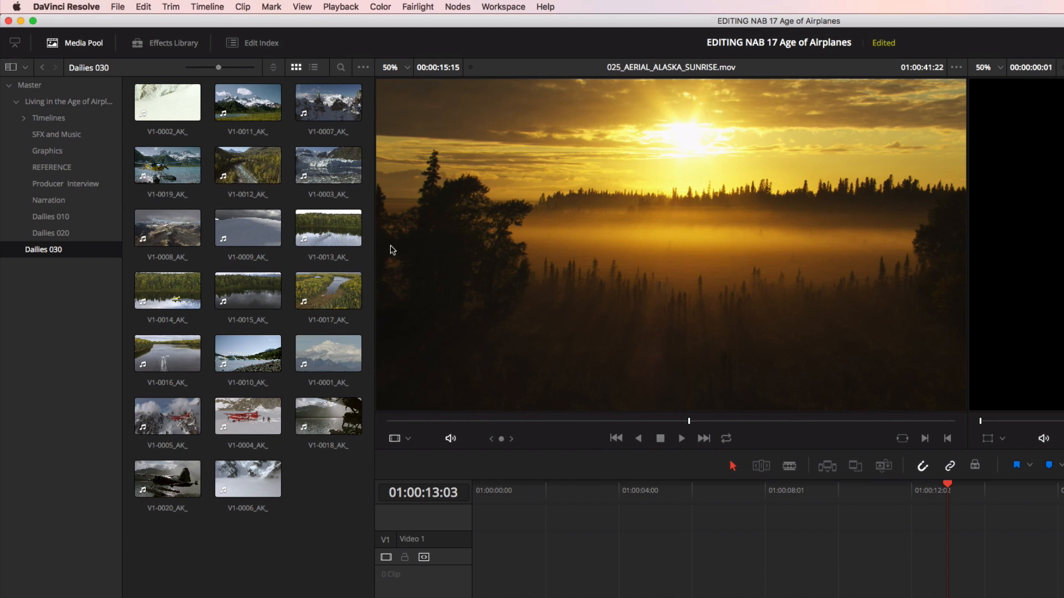
# - Switch Dailies 030 from slightly enlarged thumbnails to list view and hide the Duration column
pyautogui.moveTo(218, 67); pyautogui.dragTo(222, 68)
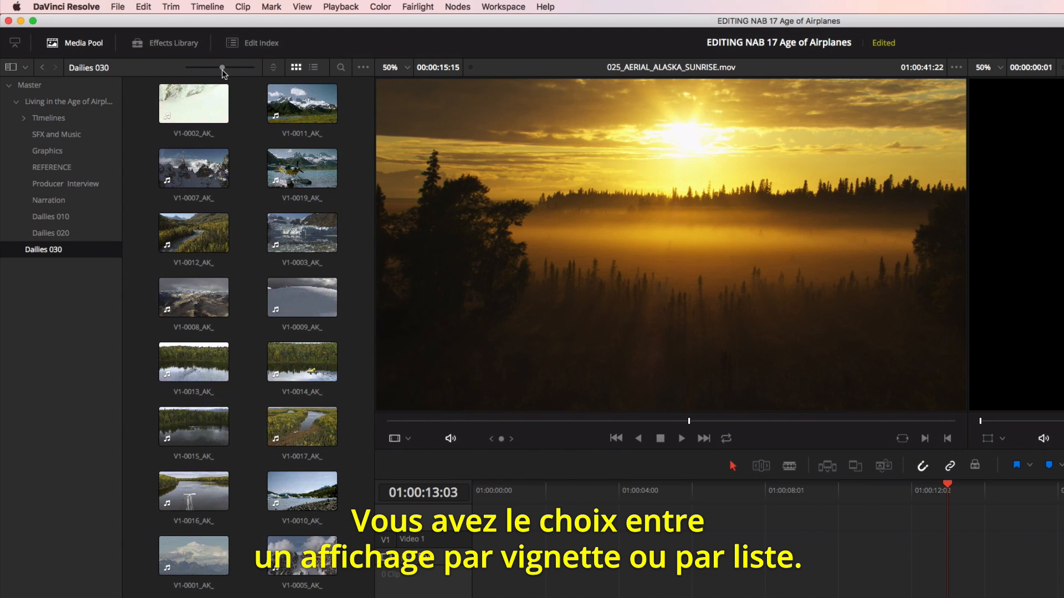
pyautogui.click(313, 67)
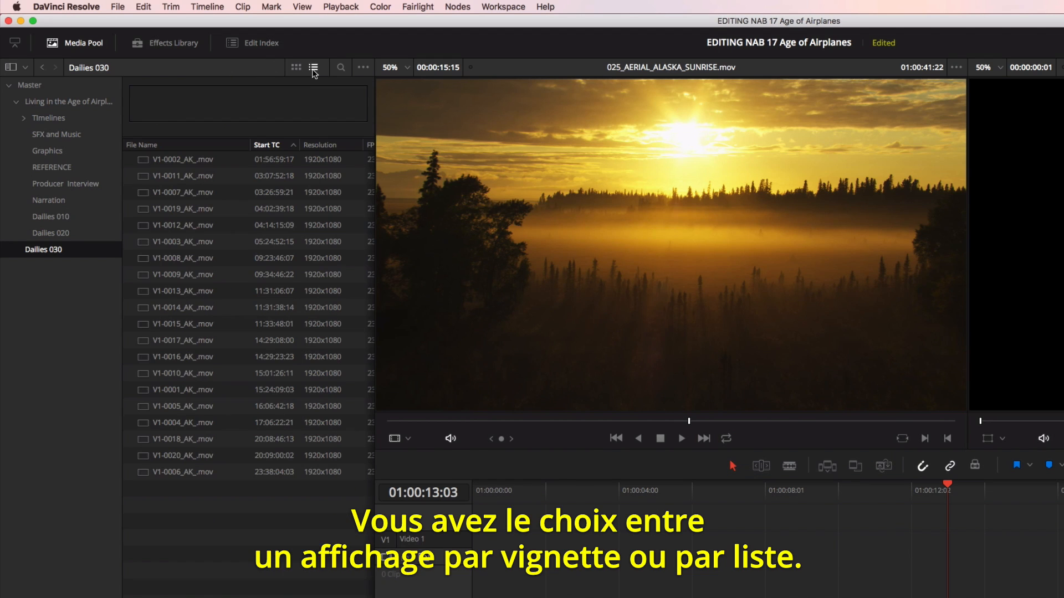
pyautogui.rightClick(271, 146)
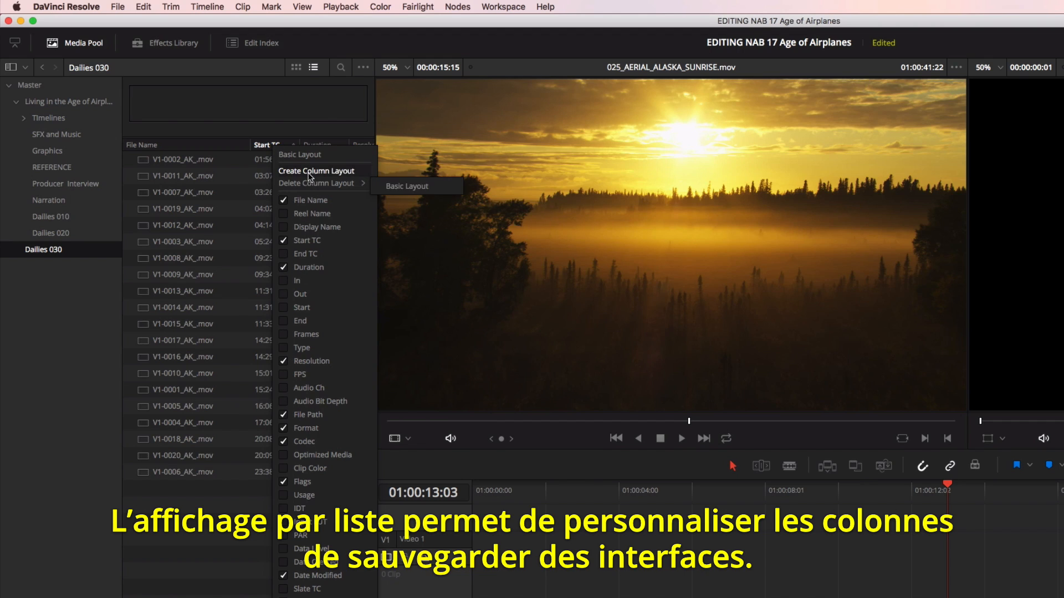
pyautogui.click(308, 267)
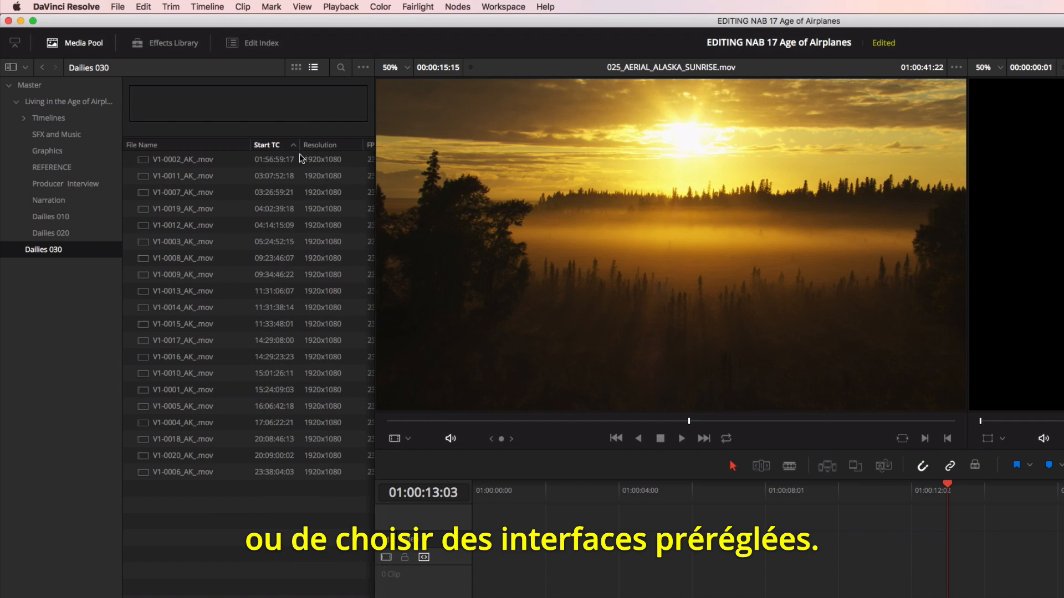
# - Open the Dailies 010 bin and display its clips as thumbnails
pyautogui.click(84, 222)
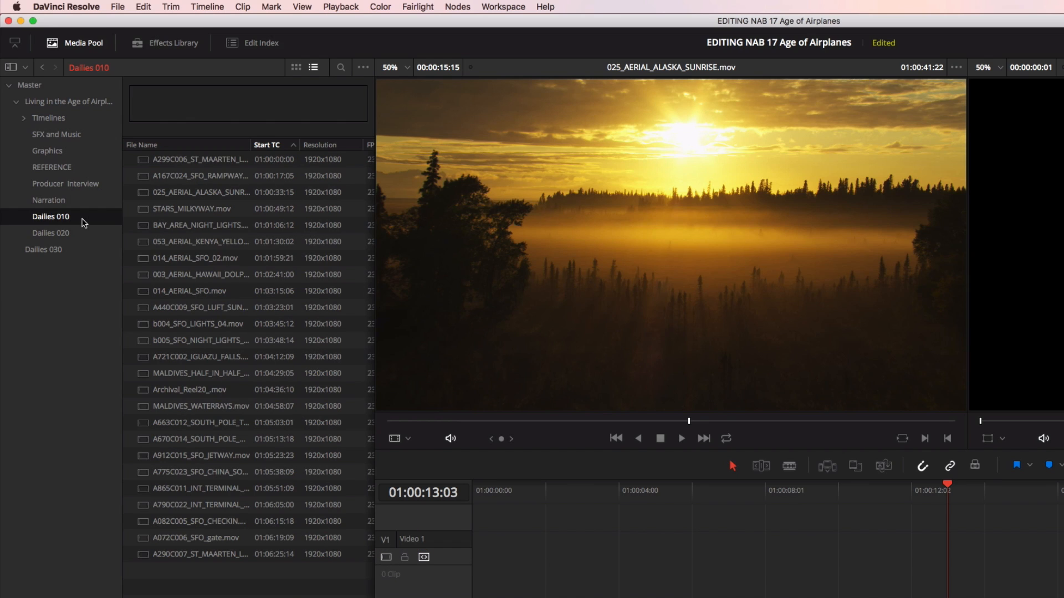
pyautogui.click(297, 69)
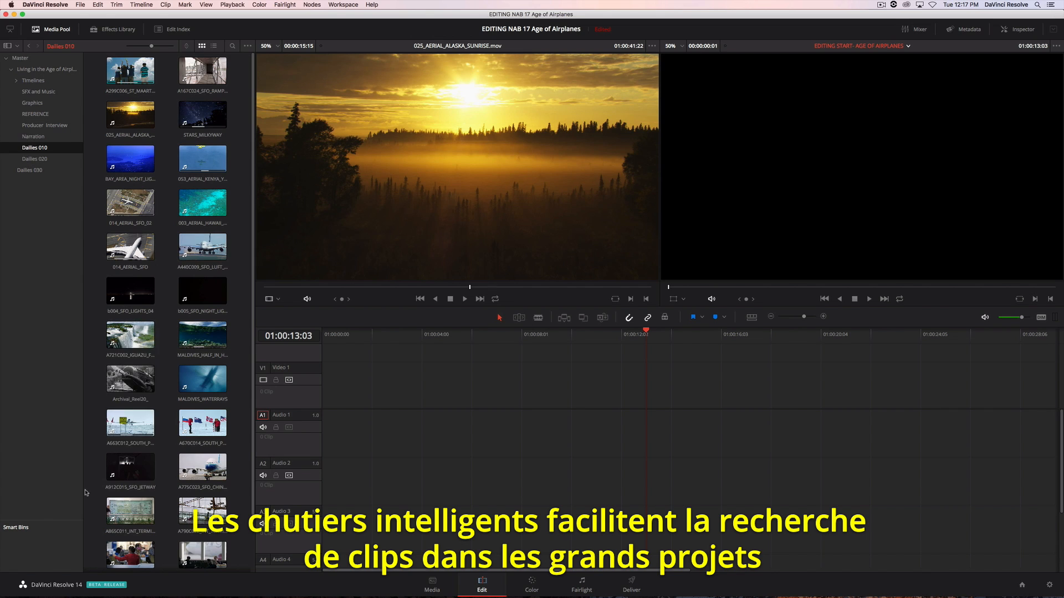
# - Start a new smart bin with a MediaPool Properties rule where Keywords contains "aerial"
pyautogui.rightClick(45, 544)
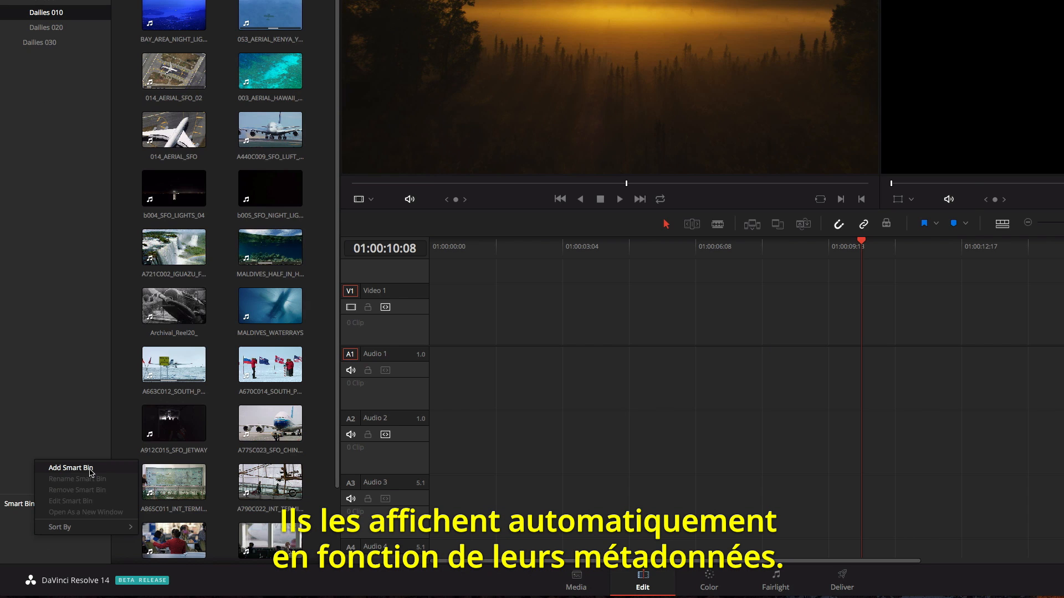
pyautogui.click(90, 492)
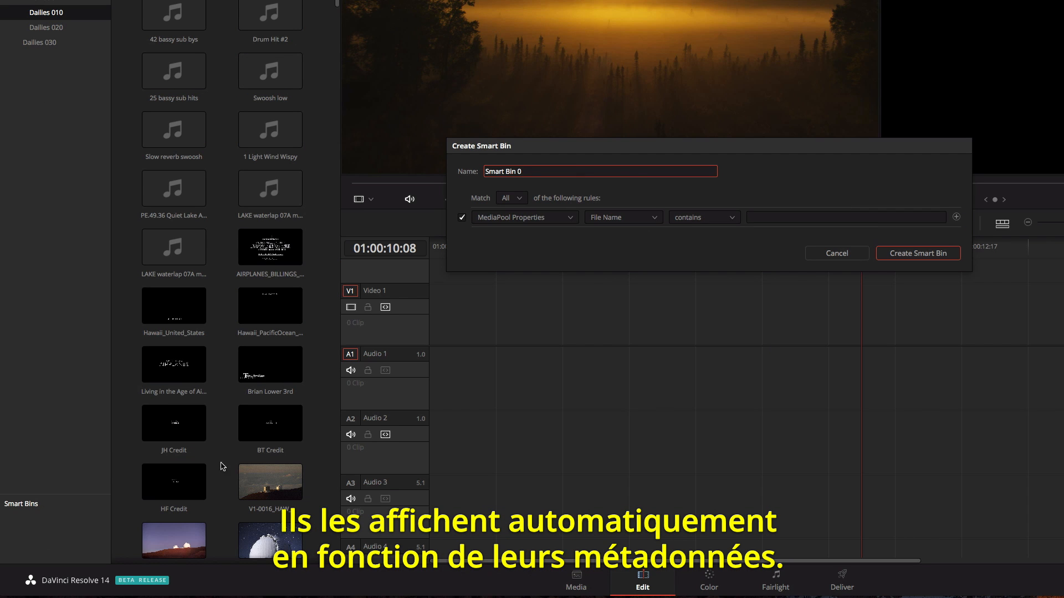
pyautogui.click(647, 219)
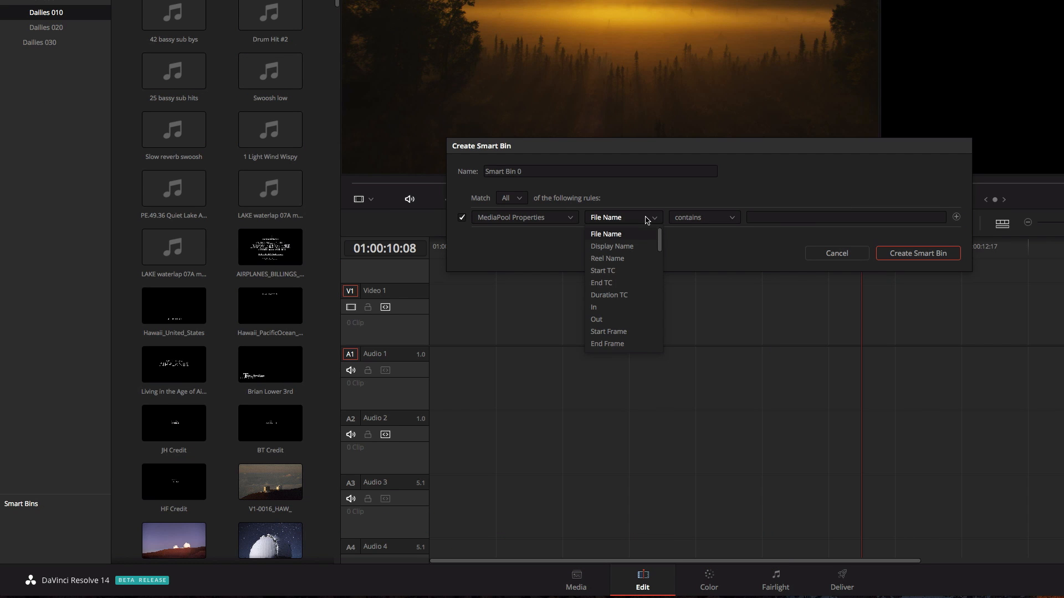
pyautogui.scroll(-3, 623, 288)
pyautogui.click(636, 346)
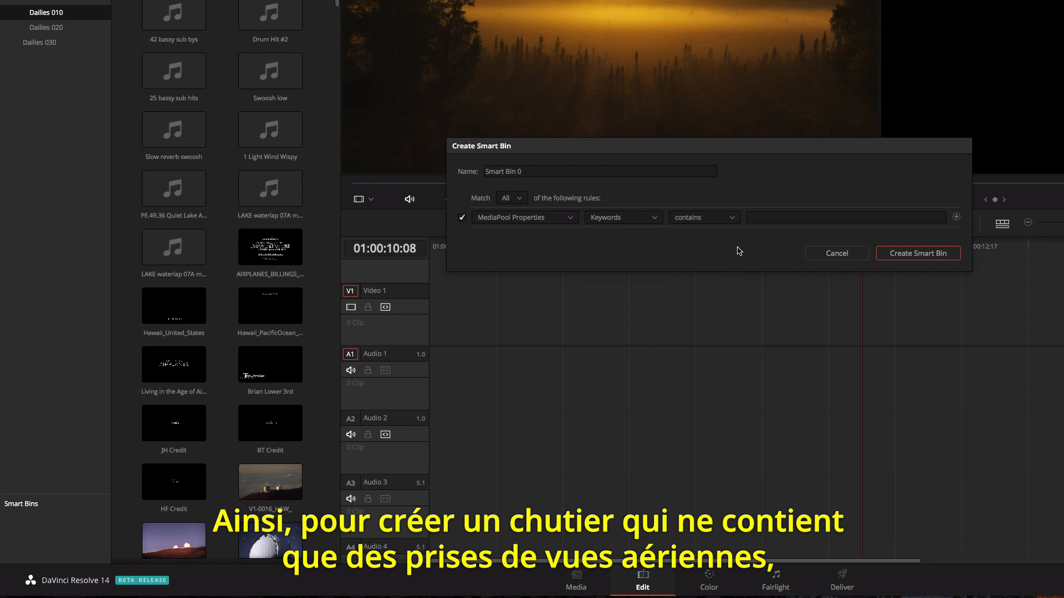
pyautogui.click(763, 217)
pyautogui.write('aerial')
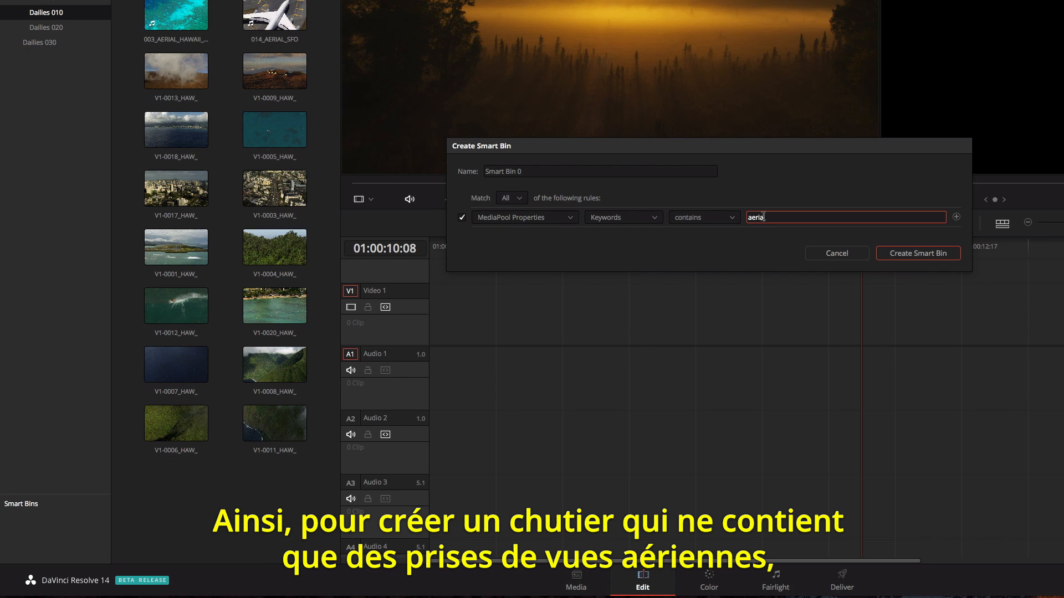
# - Add a second rule where Keywords contains "plane" and create the smart bin
pyautogui.click(956, 217)
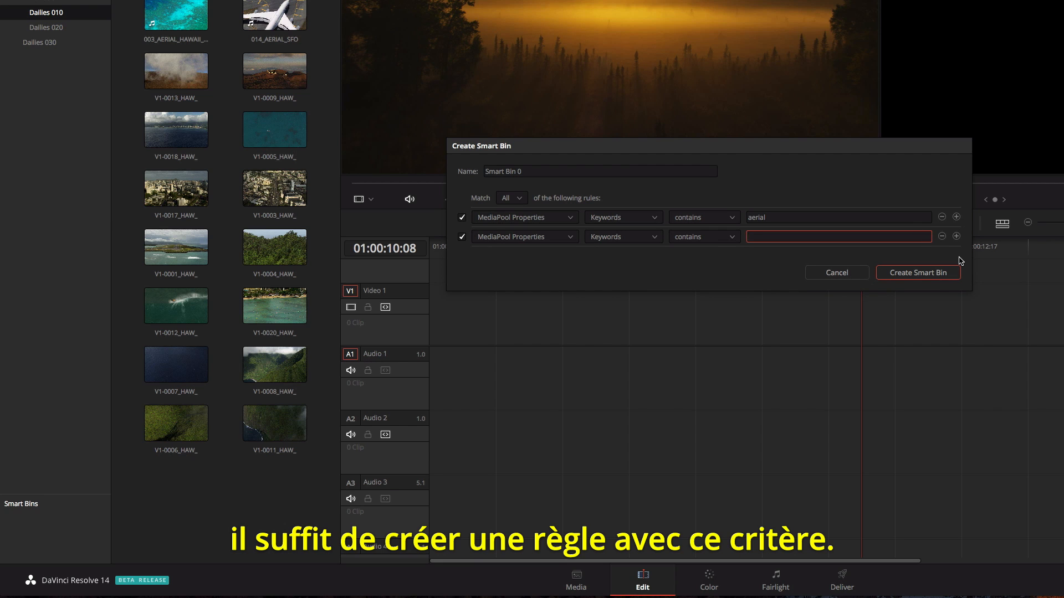
pyautogui.write('plane')
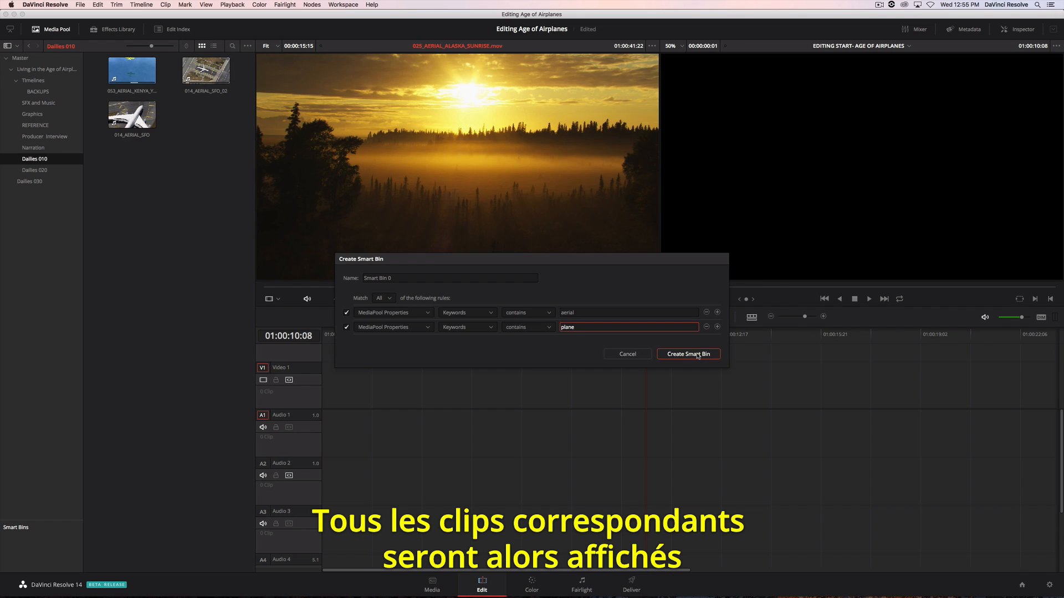
pyautogui.click(929, 275)
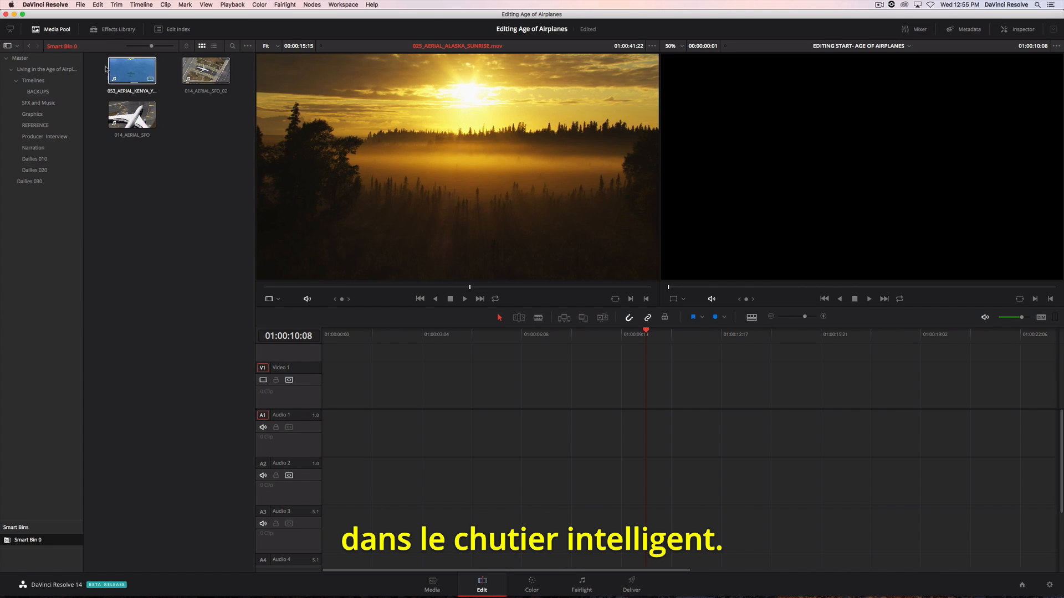
# - Place all three smart bin clips at the start of the timeline and scrub through them to 01:00:11:09
pyautogui.moveTo(99, 61); pyautogui.dragTo(204, 131)
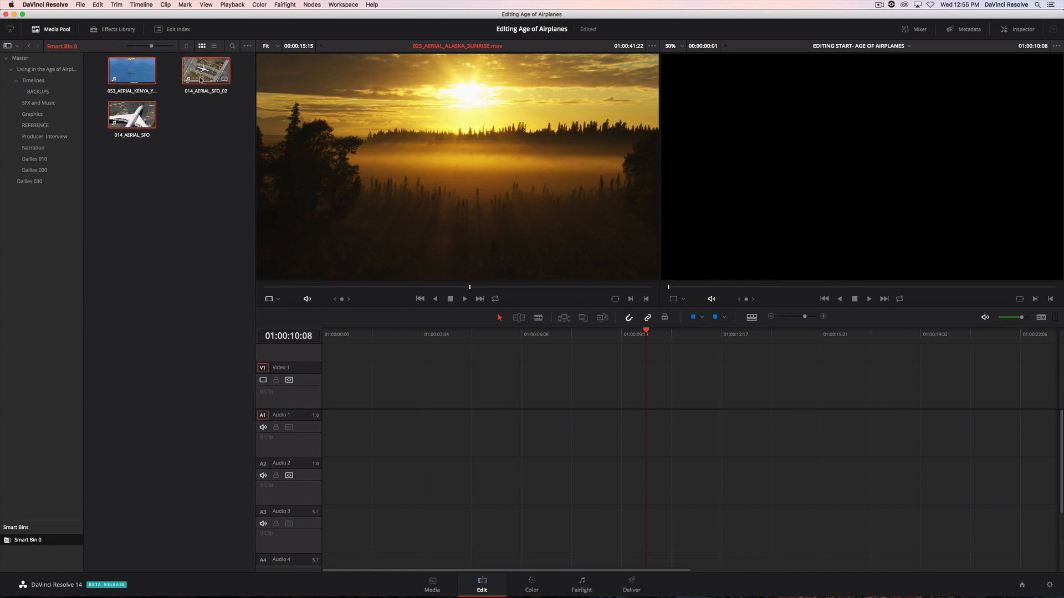
pyautogui.moveTo(201, 80); pyautogui.dragTo(320, 401)
pyautogui.moveTo(323, 336); pyautogui.dragTo(680, 361)
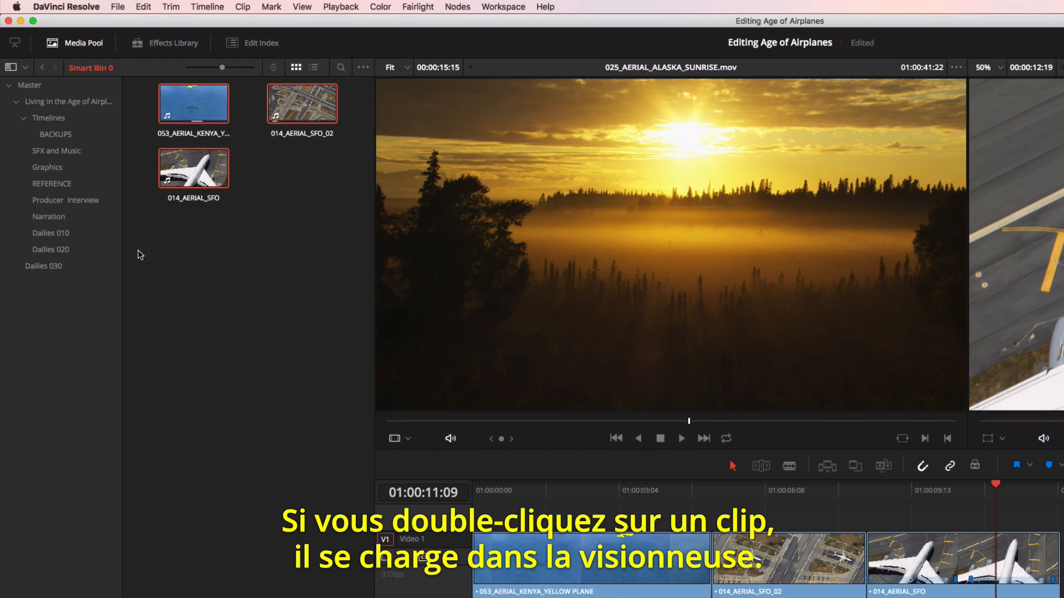
# - Load the A299C006_ST_MAARTEN_LANDING_W_PEOPLE clip from Dailies 010 and mark In at 01:00:03:00 and Out at 01:00:11:04
pyautogui.click(78, 235)
pyautogui.doubleClick(201, 111)
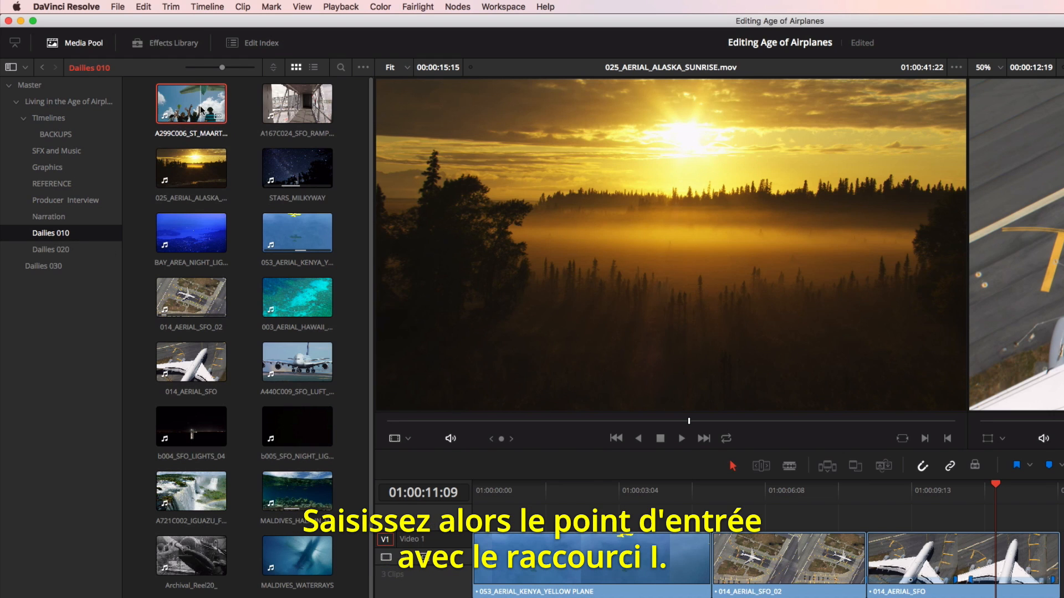
pyautogui.moveTo(410, 423); pyautogui.dragTo(493, 431)
pyautogui.press('i')
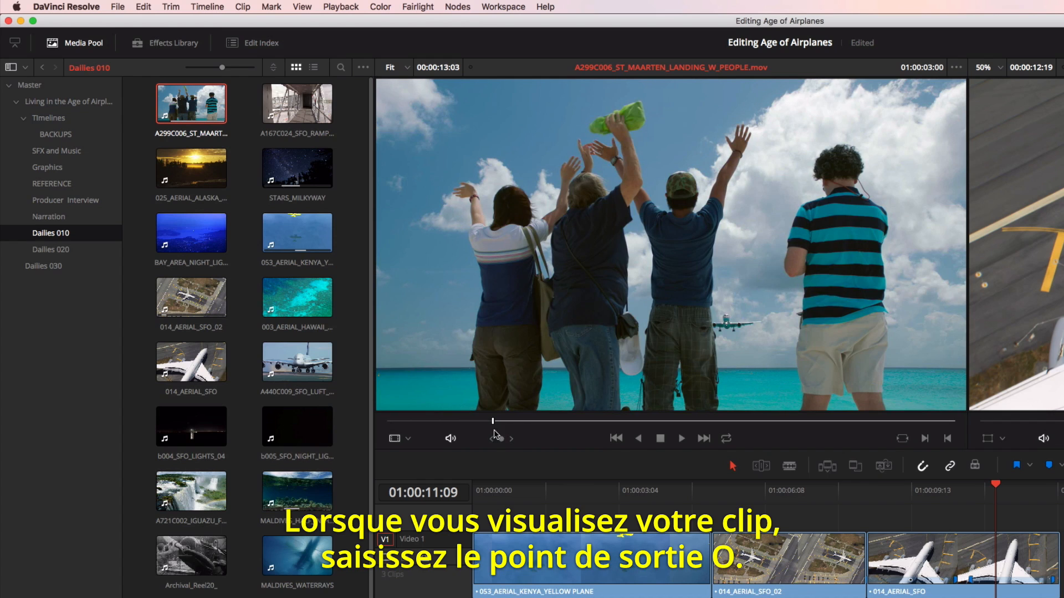
pyautogui.press('space')
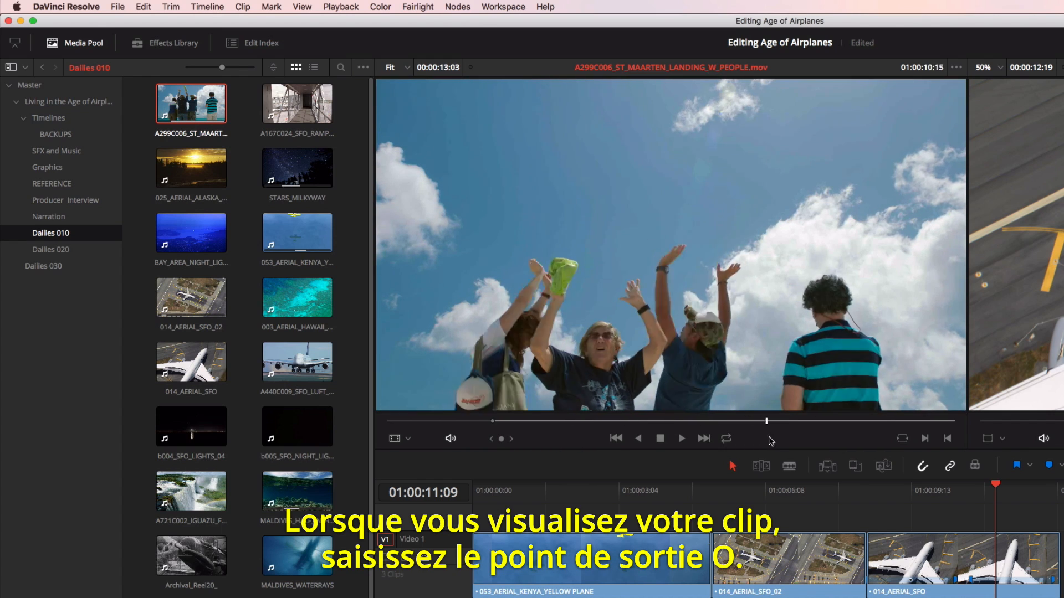
pyautogui.press('o')
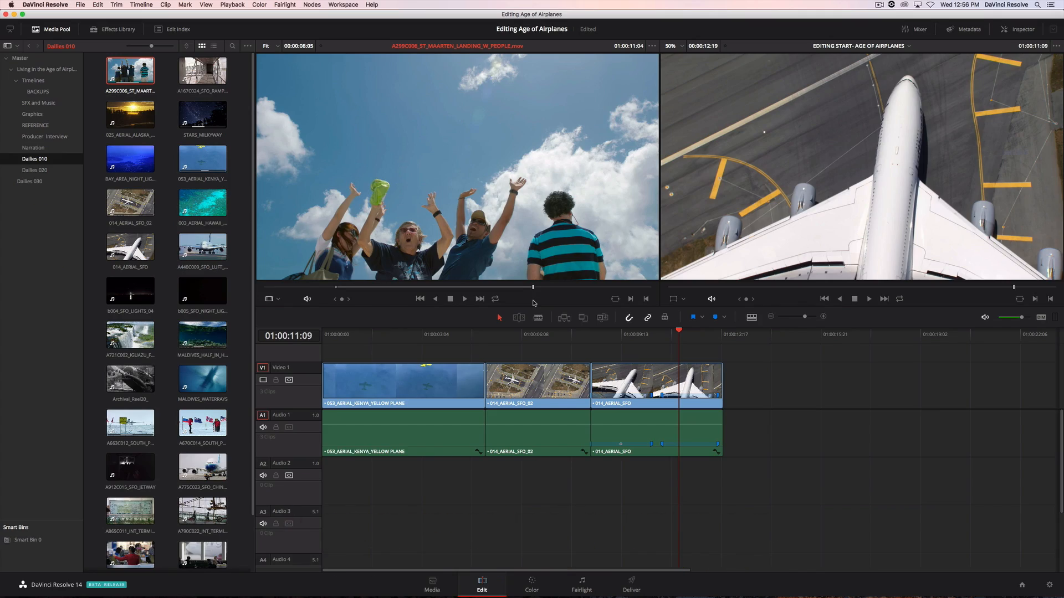
# - Edit the marked St. Maarten clip into the timeline with the Append at End option
pyautogui.moveTo(408, 165); pyautogui.dragTo(894, 164)
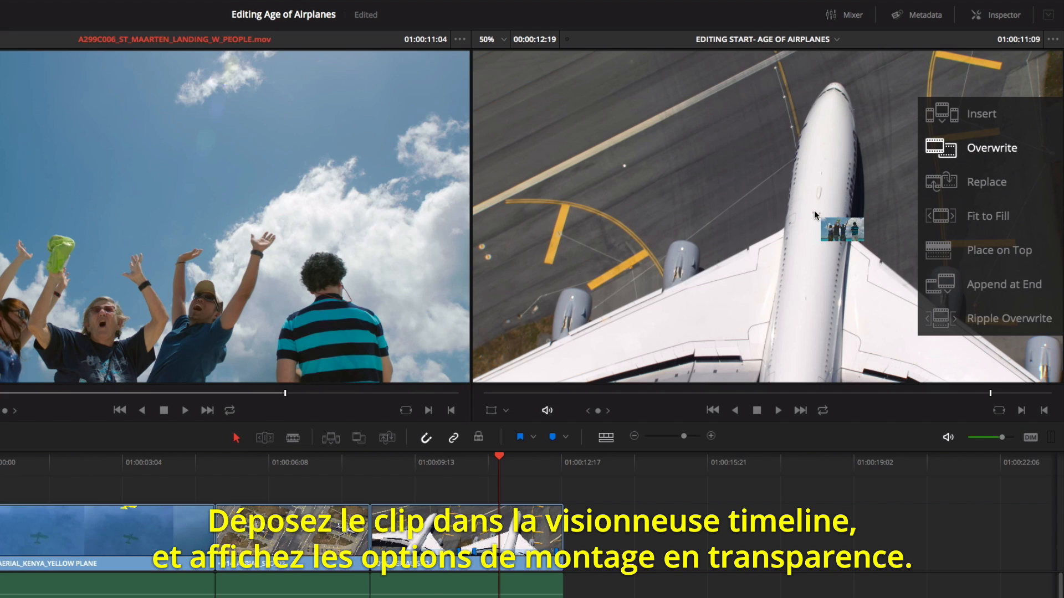
pyautogui.moveTo(815, 214); pyautogui.dragTo(949, 285)
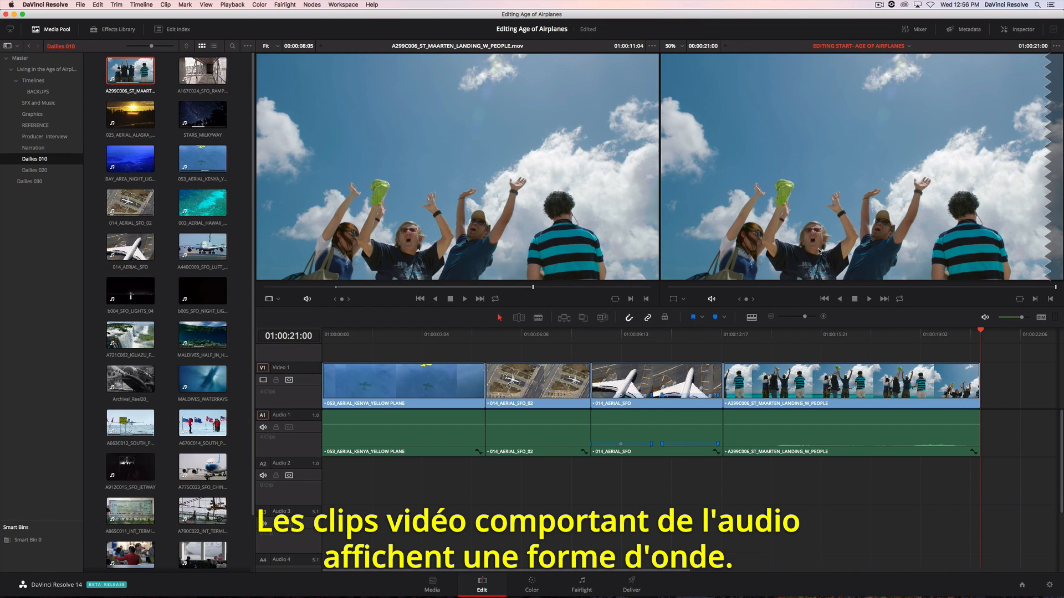
# - Load the first interview clip from the Producer Interview bin and display its audio waveform in the source viewer
pyautogui.click(44, 136)
pyautogui.doubleClick(206, 76)
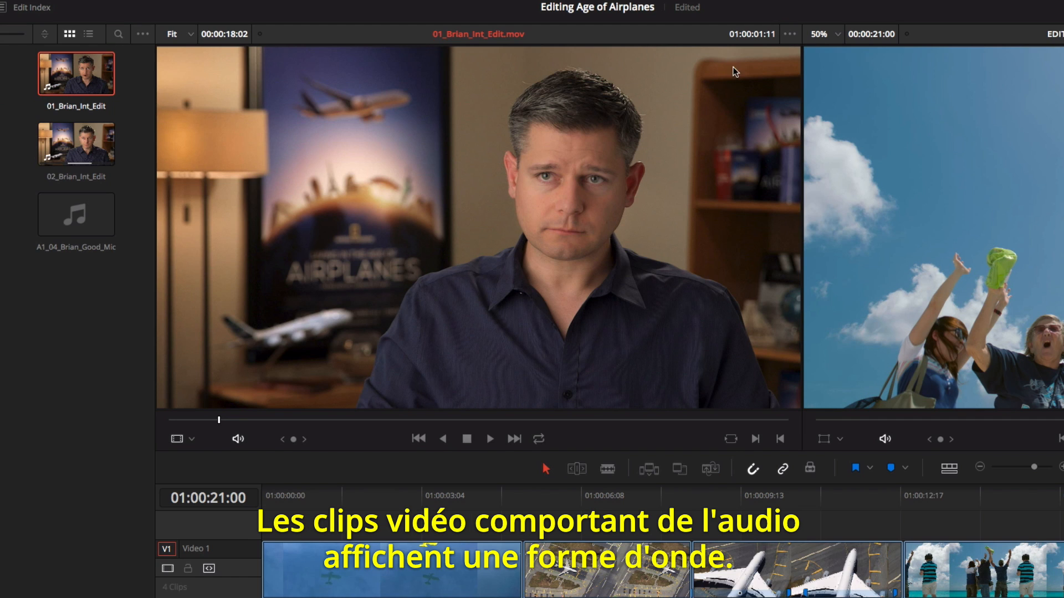
pyautogui.click(789, 34)
pyautogui.click(805, 78)
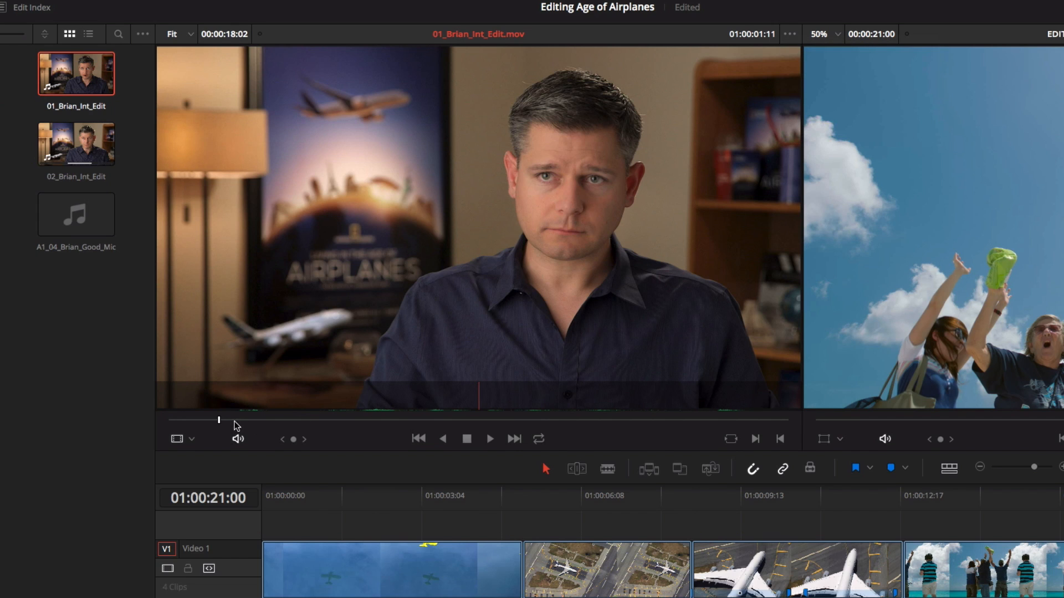
# - Mark In at 01:00:05:09 and Out at 01:00:13:02 on the first interview clip, using the waveform to keep the dialogue intact
pyautogui.moveTo(221, 422); pyautogui.dragTo(352, 438)
pyautogui.press('i')
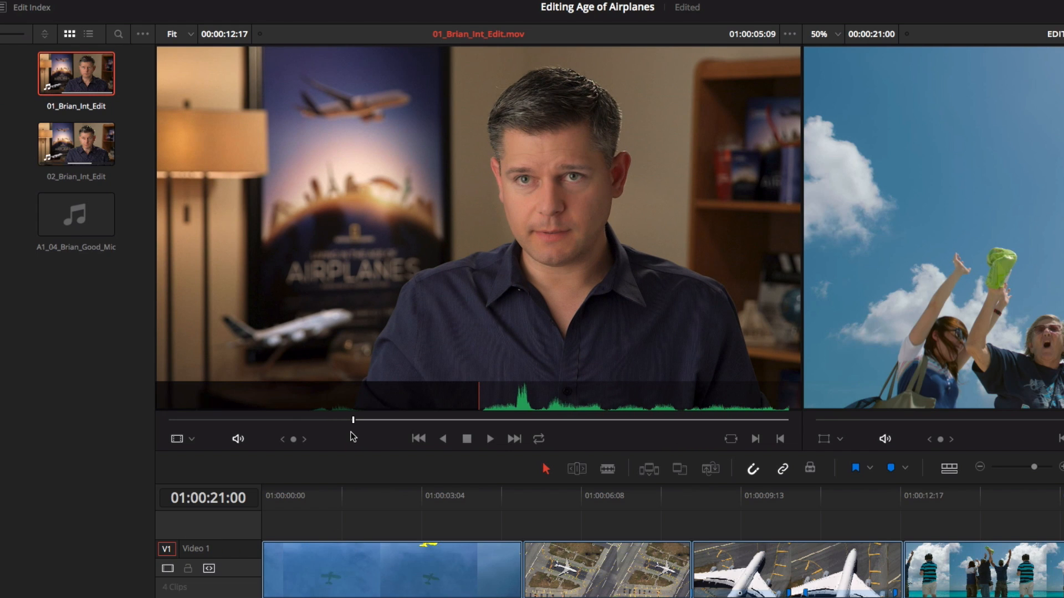
pyautogui.press('space')
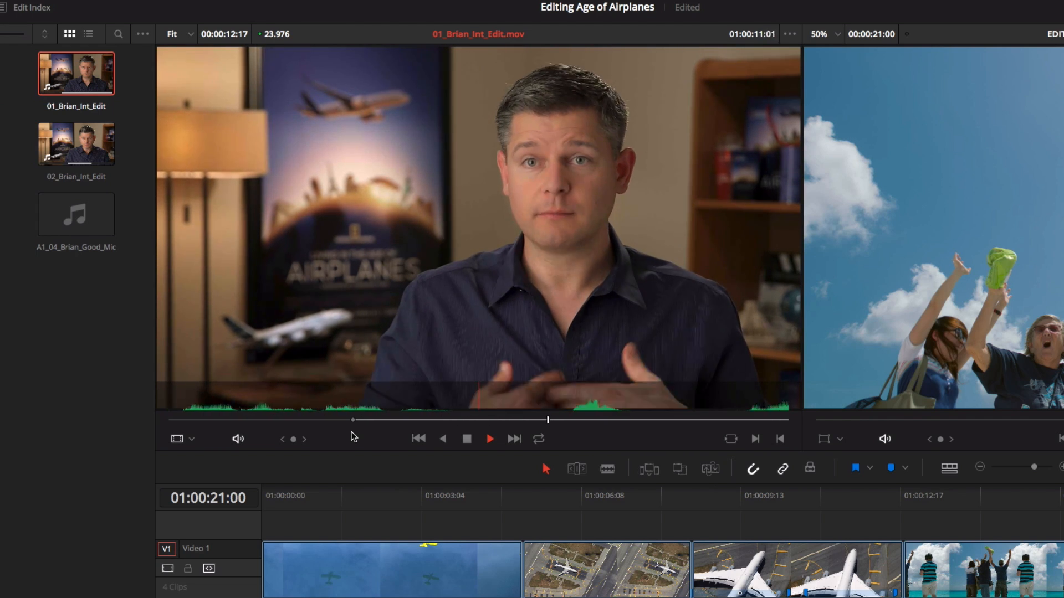
pyautogui.press('space')
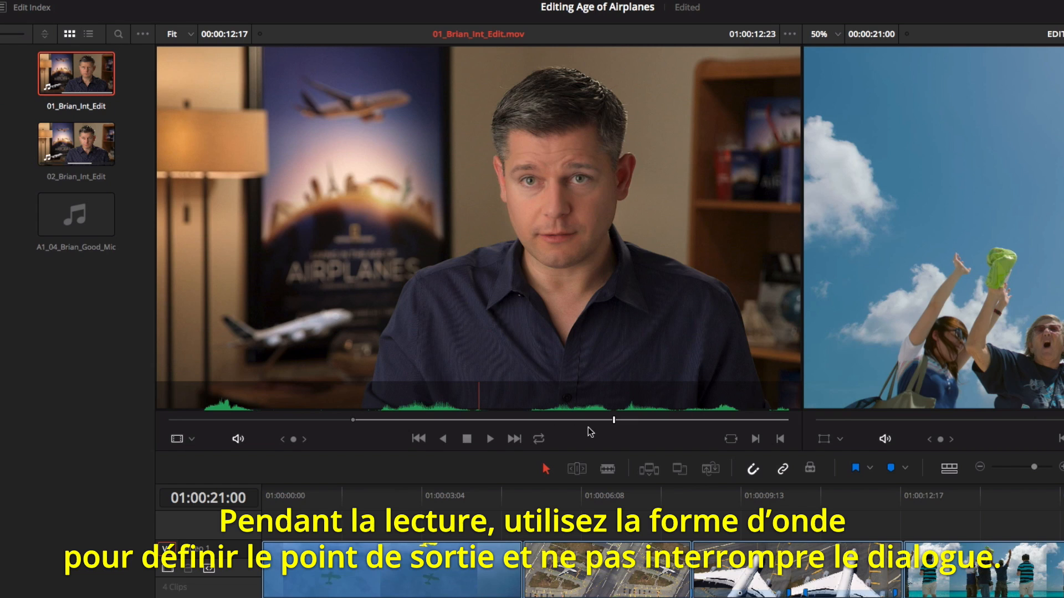
pyautogui.click(615, 422)
pyautogui.moveTo(615, 423)
pyautogui.mouseDown()
pyautogui.moveTo(633, 424)
pyautogui.moveTo(617, 423)
pyautogui.mouseUp()
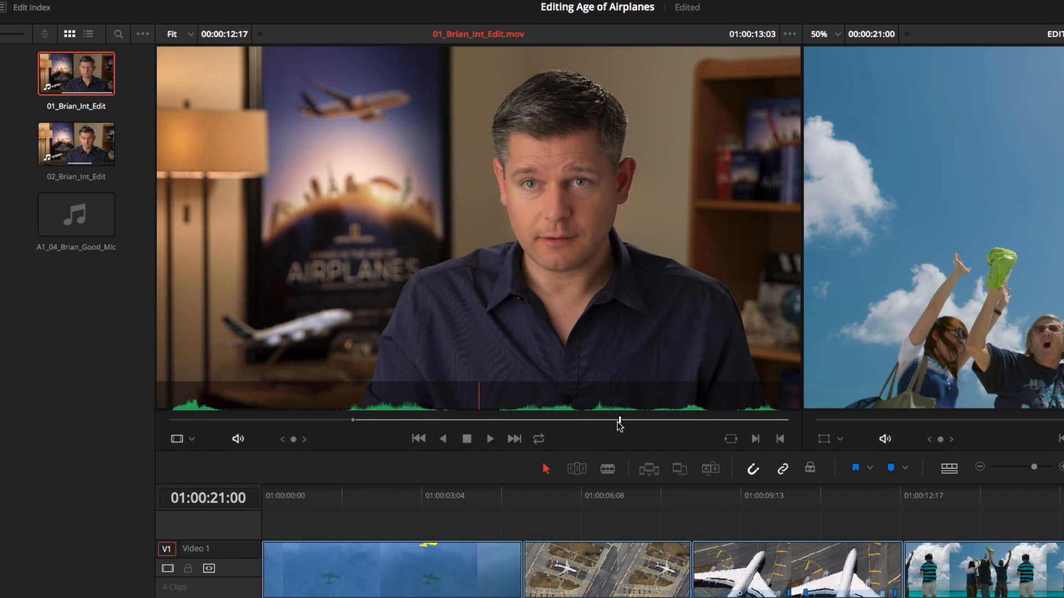
pyautogui.press('o')
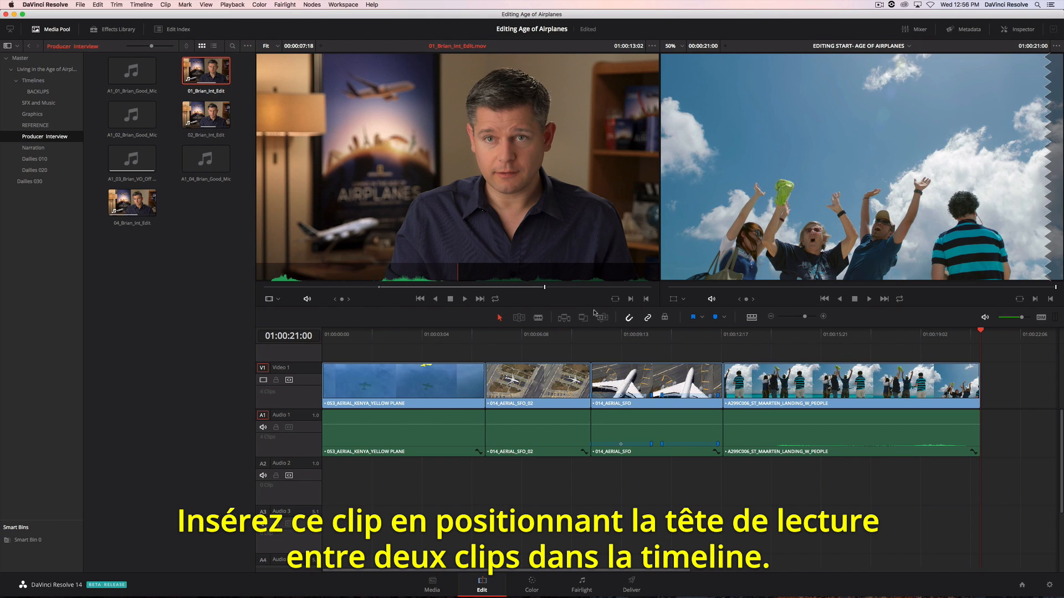
# - Edit the marked interview clip into the timeline between the Kenya yellow plane and 014_AERIAL_SFO_02 clips with the Insert option
pyautogui.moveTo(980, 332); pyautogui.dragTo(480, 336)
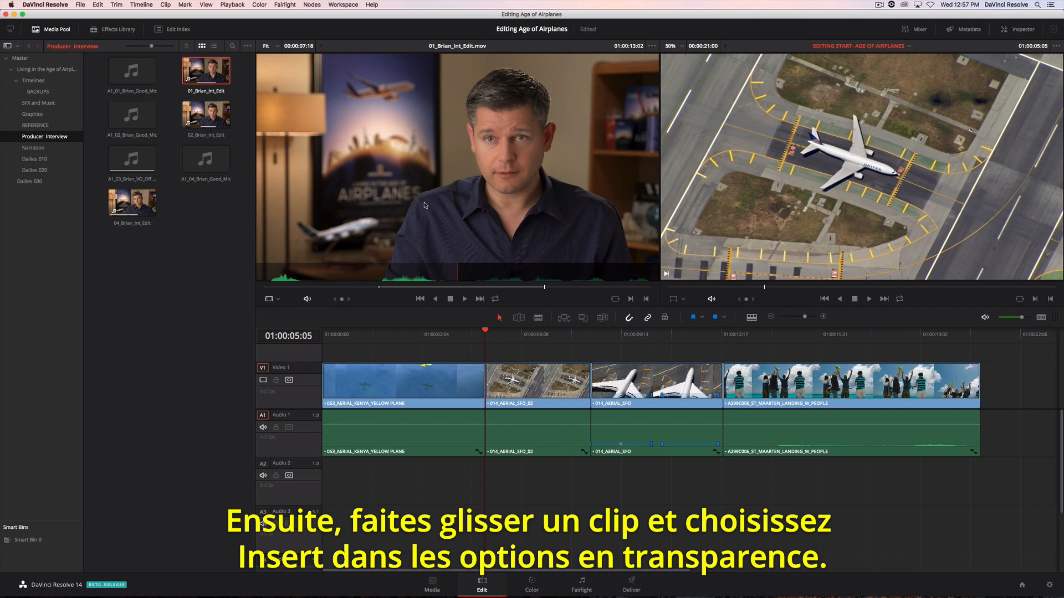
pyautogui.moveTo(424, 205); pyautogui.dragTo(978, 101)
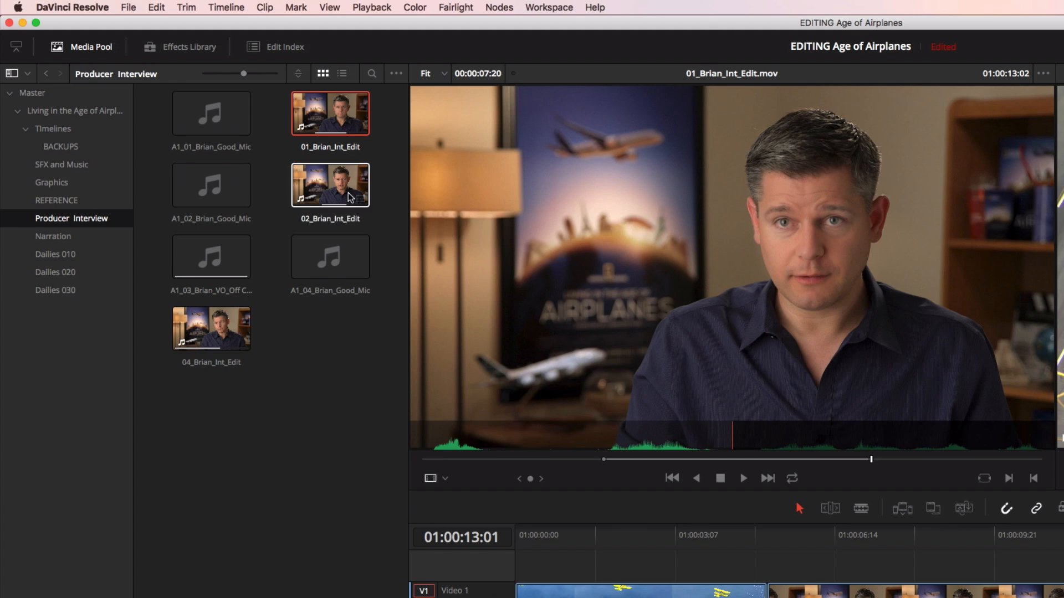
# - Load the second interview clip from the Producer Interview bin and place only its audio beneath the 014_AERIAL_SFO_02 clip
pyautogui.doubleClick(203, 114)
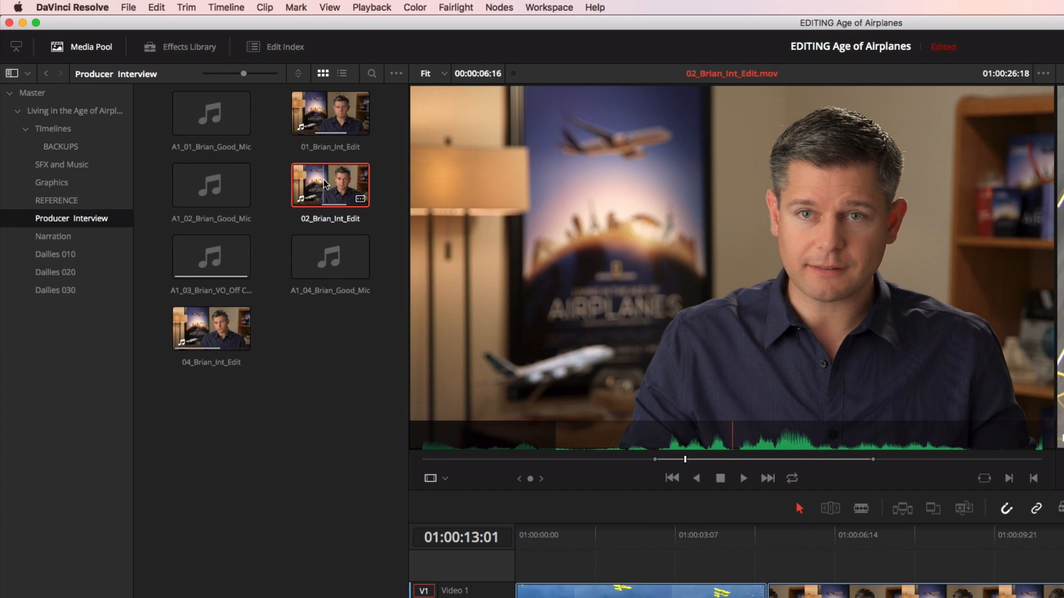
pyautogui.moveTo(612, 299)
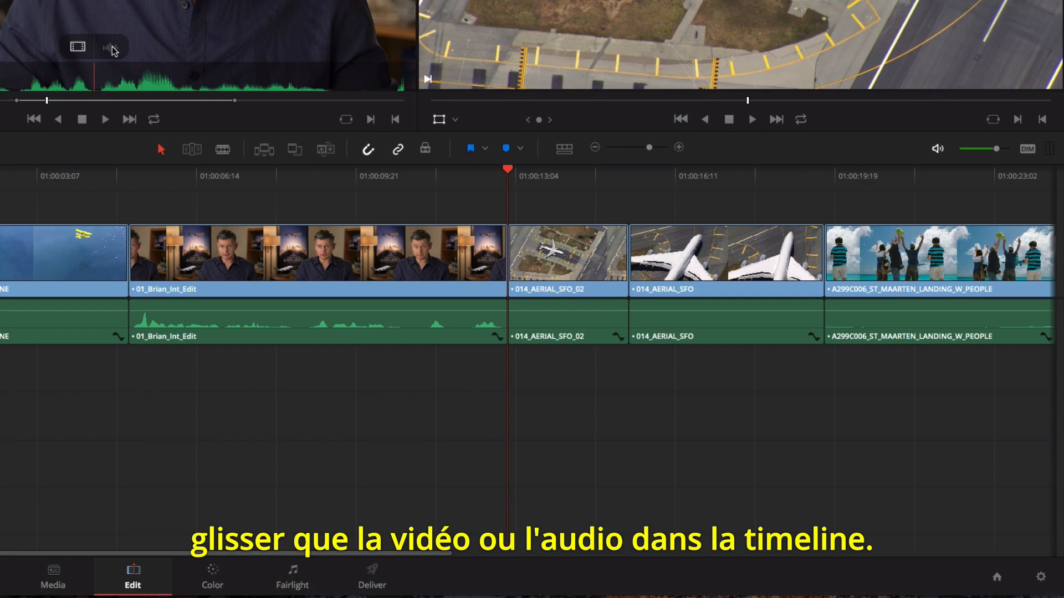
pyautogui.moveTo(112, 49); pyautogui.dragTo(610, 374)
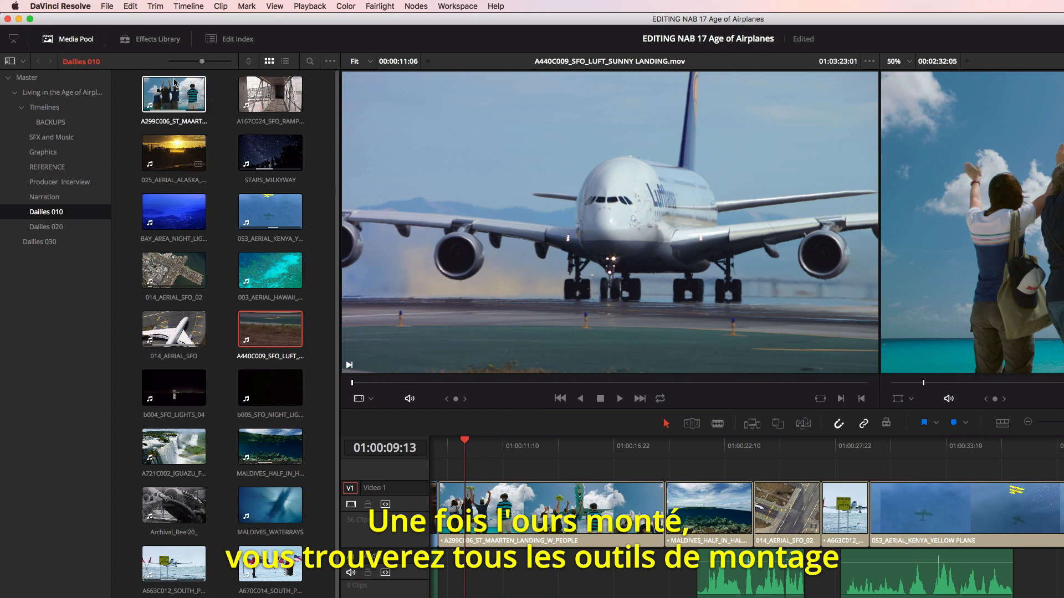
pyautogui.click(97, 5)
pyautogui.moveTo(153, 7)
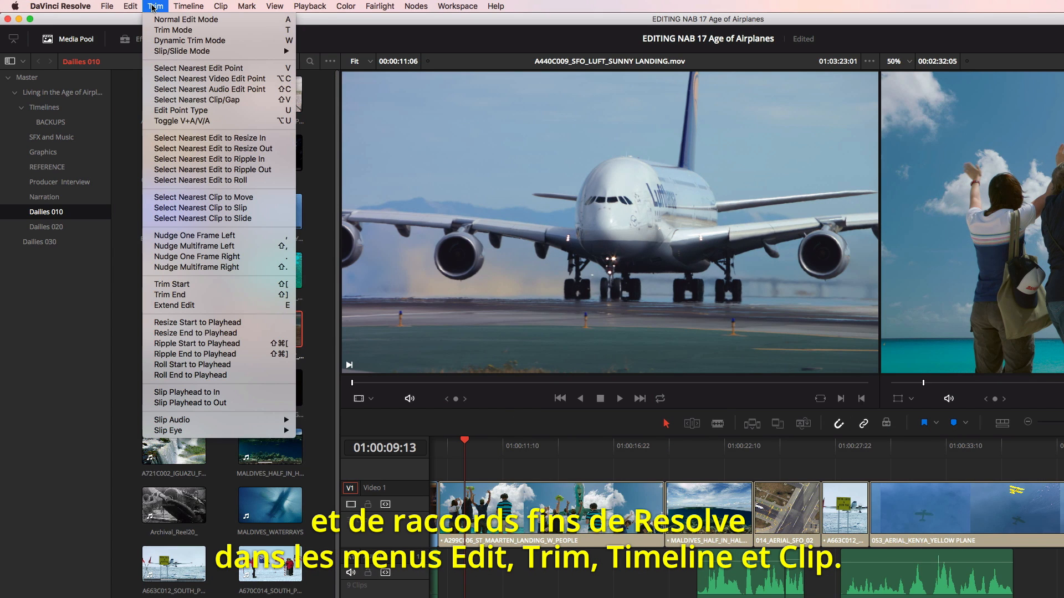
pyautogui.click(218, 9)
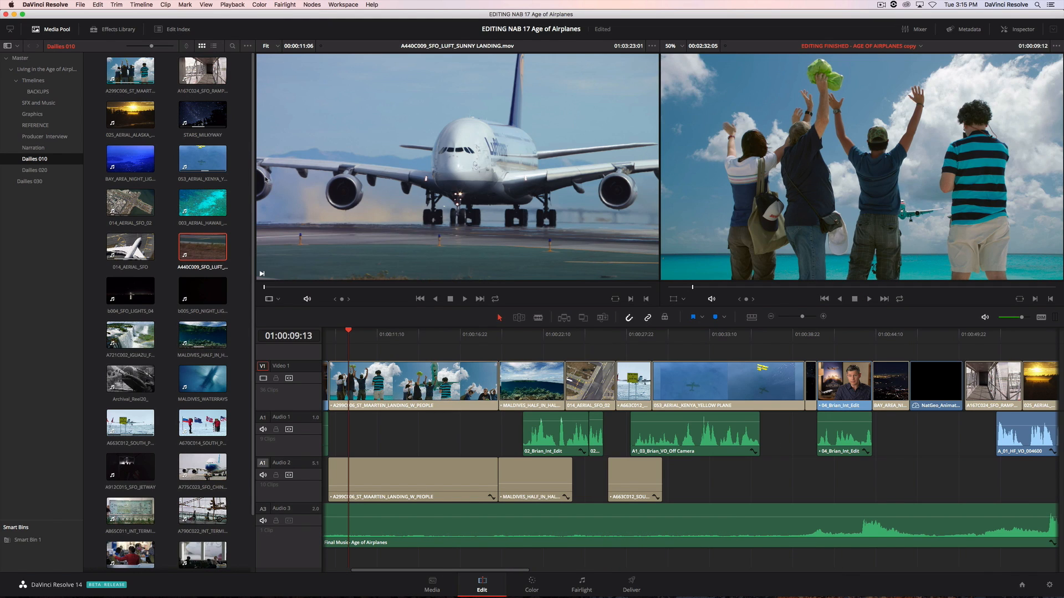
# - Roll the end of the A299C006_ST_MAARTEN_LANDING_W_PEOPLE clip back to the playhead at 01:00:14:20
pyautogui.moveTo(350, 334); pyautogui.dragTo(428, 353)
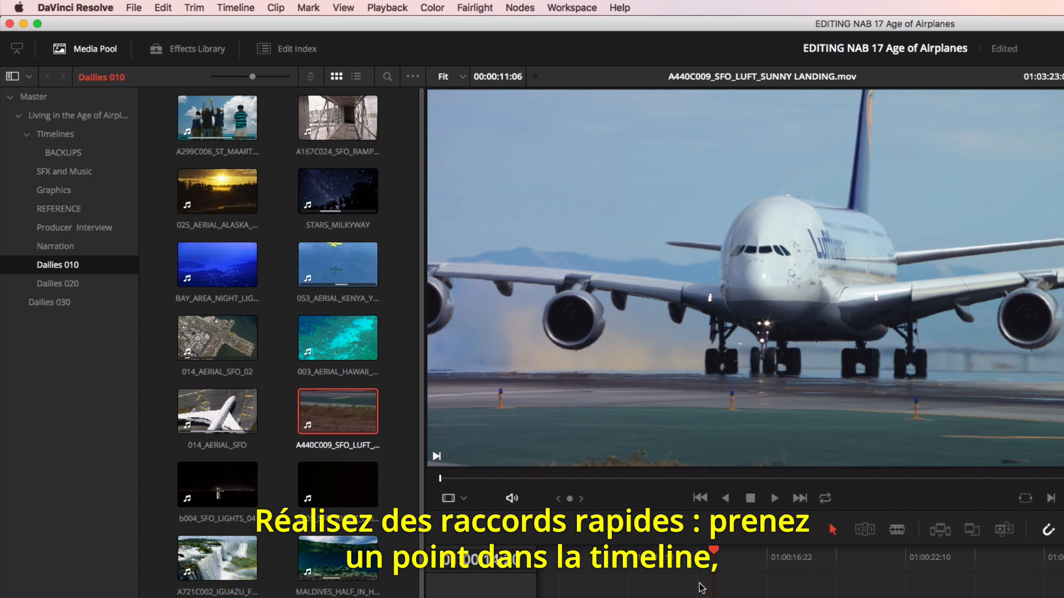
pyautogui.click(194, 8)
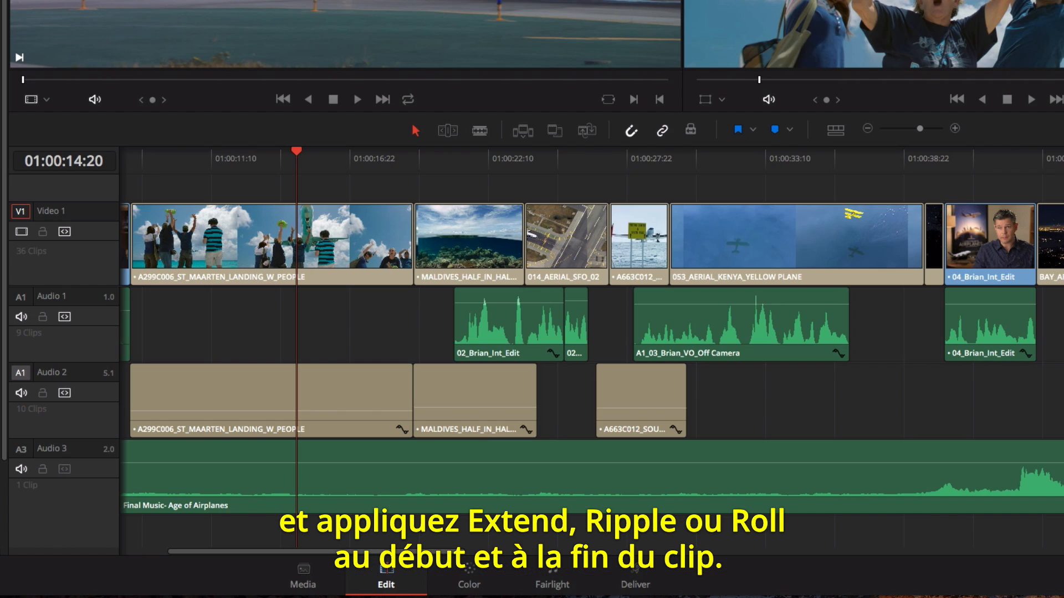
pyautogui.press('super+shift+]')
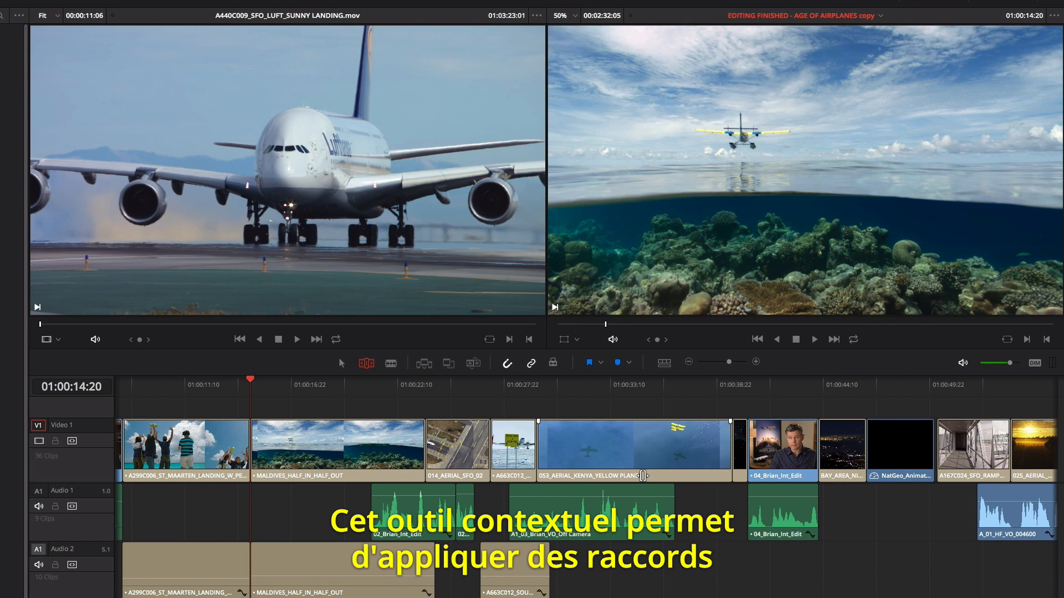
# - Ripple-trim the end of the 053_AERIAL_KENYA_YELLOW PLANE clip shorter and slip the content of the MALDIVES_HALF_IN_HALF_OUT clip
pyautogui.moveTo(731, 449); pyautogui.dragTo(653, 444)
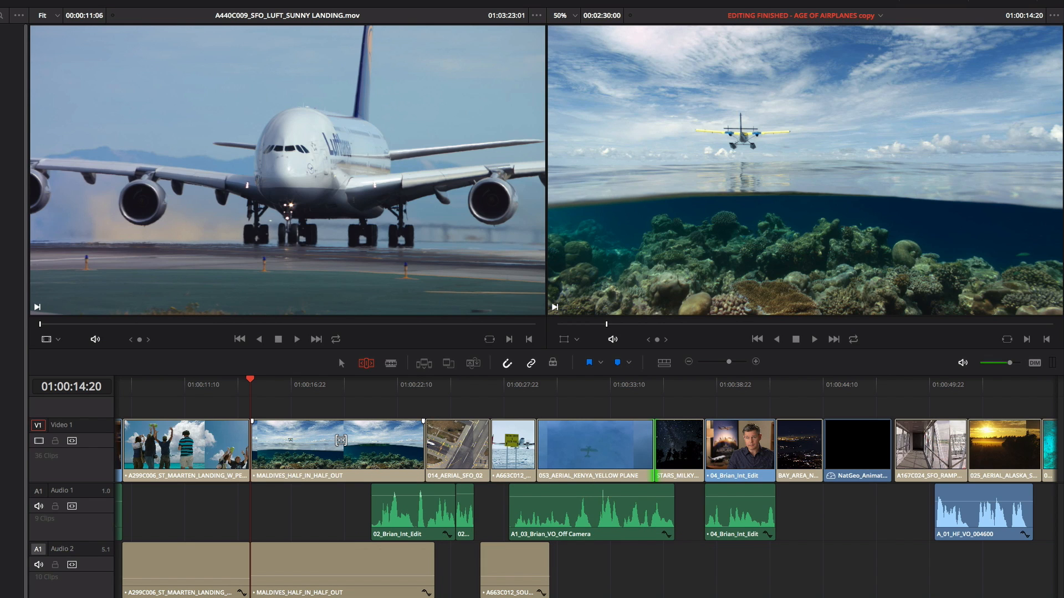
pyautogui.click(342, 443)
pyautogui.moveTo(351, 440); pyautogui.dragTo(421, 444)
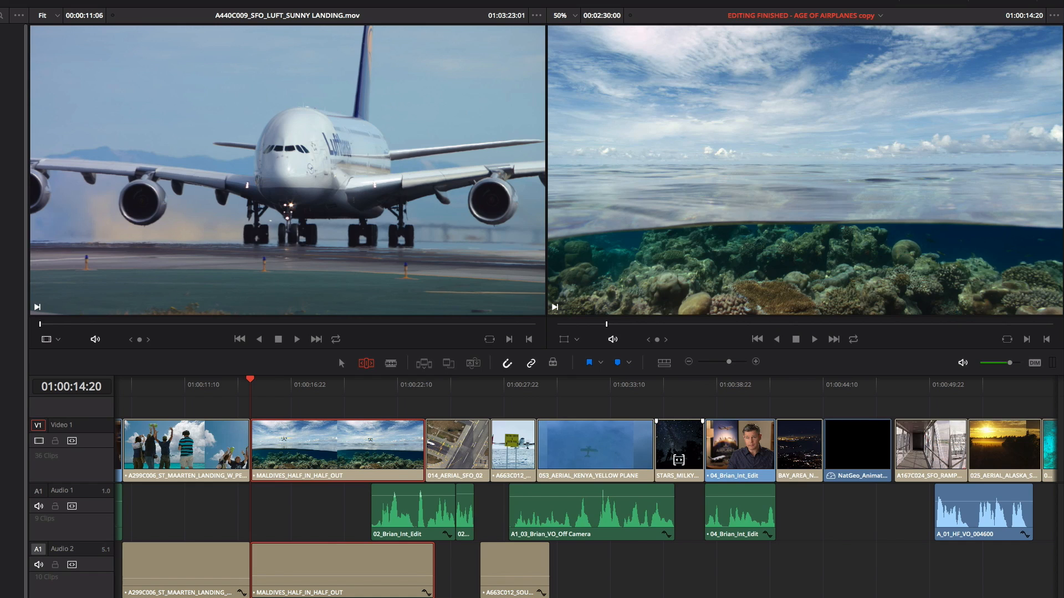
# - Trim the start of the 04 interview clip at its edit with STARS_MILKYWAY
pyautogui.click(703, 446)
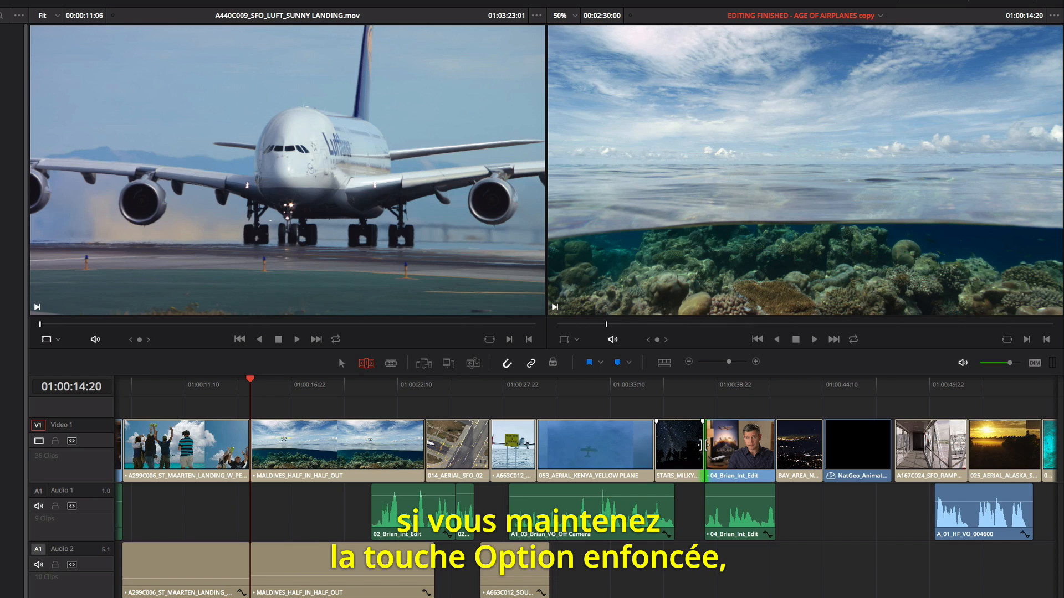
pyautogui.moveTo(701, 445)
pyautogui.mouseDown()
pyautogui.moveTo(728, 449)
pyautogui.moveTo(714, 449)
pyautogui.mouseUp()
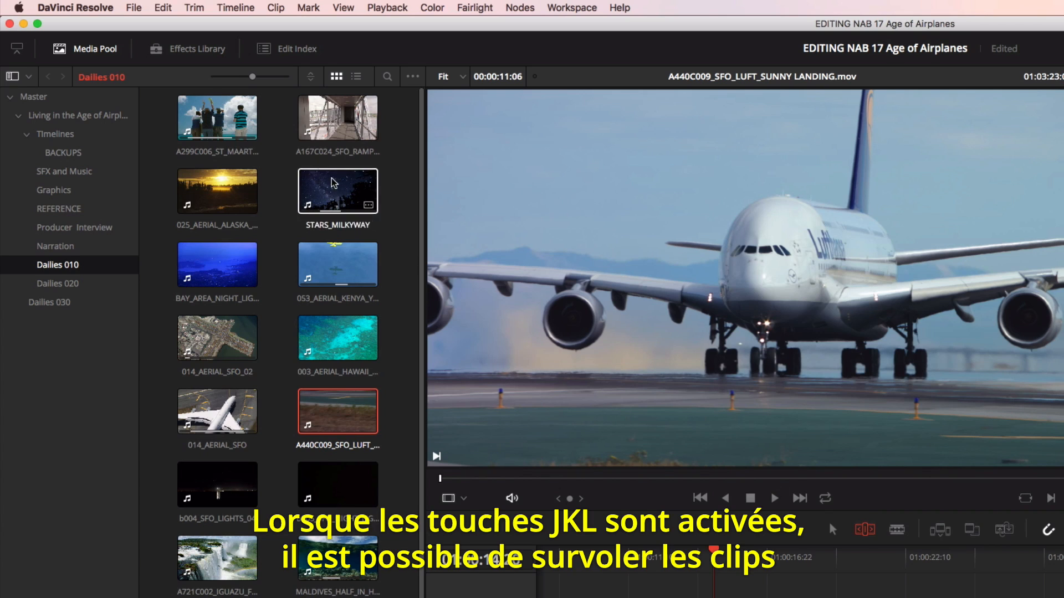
# - Enable Dynamic Trim Mode and roll the edit between STARS_MILKYWAY and the 04 interview clip during playback, adjusting it forward and backward
pyautogui.click(201, 8)
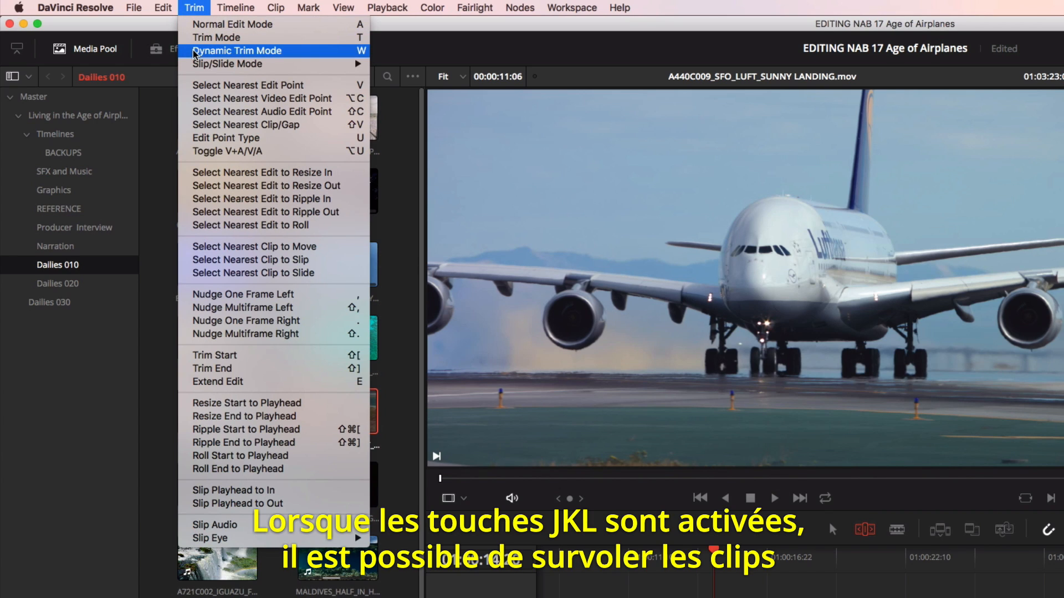
pyautogui.click(233, 51)
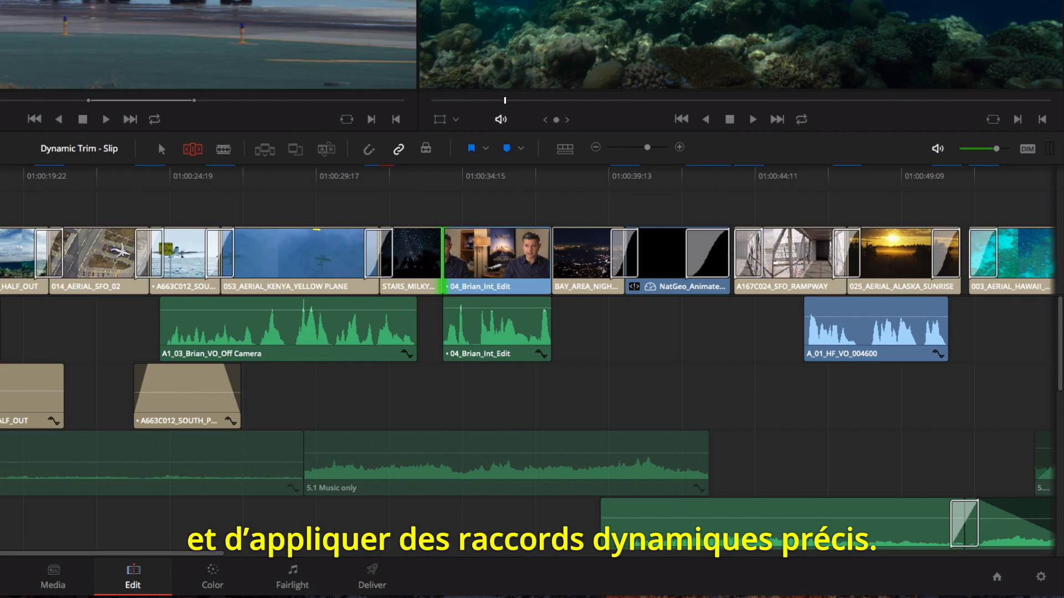
pyautogui.press('l')
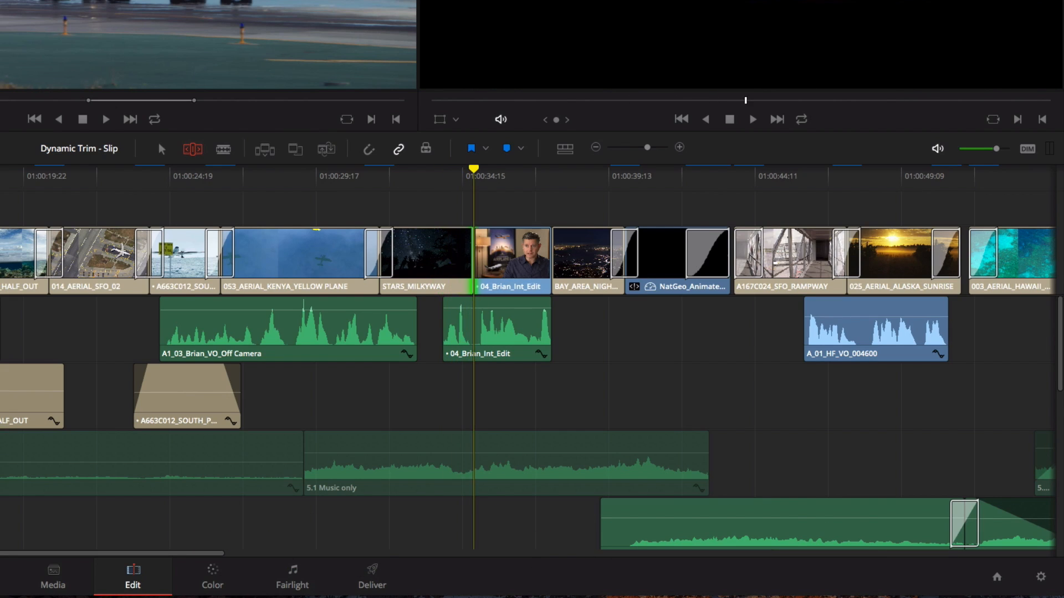
pyautogui.press('j')
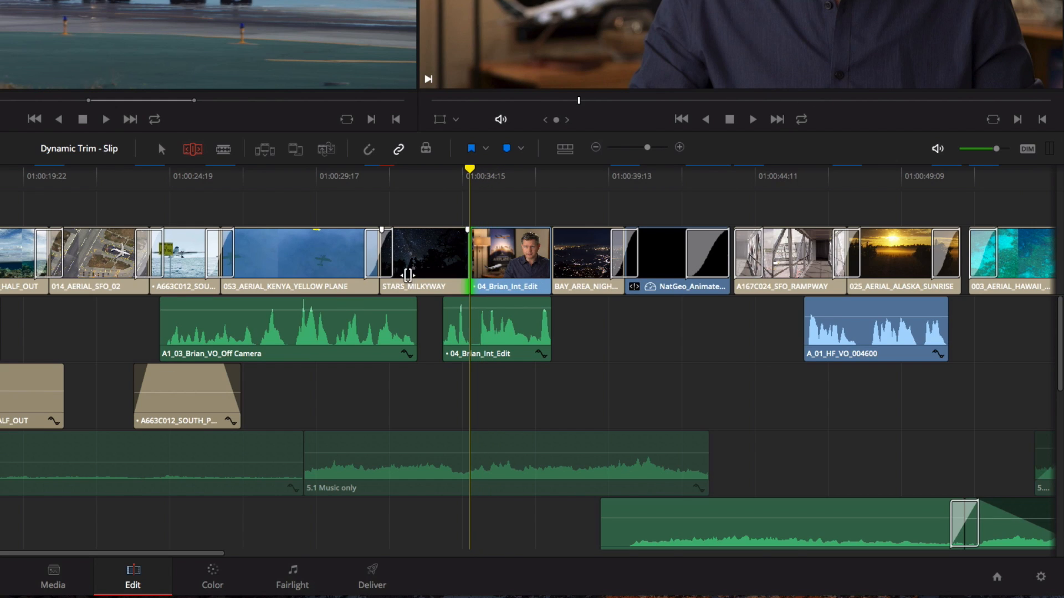
# - Trim the start of the A1_03 off-camera voice-over and the end of STARS_MILKYWAY inward together, and return to Normal Edit Mode
pyautogui.keyDown('ctrl'); pyautogui.click(235, 338); pyautogui.keyUp('ctrl')
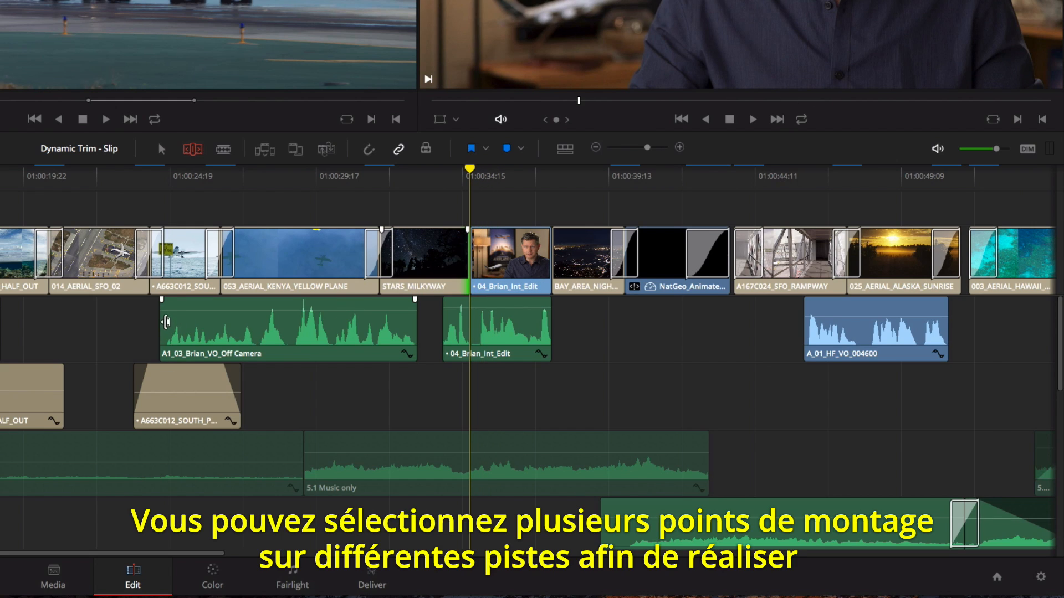
pyautogui.moveTo(166, 322)
pyautogui.mouseDown()
pyautogui.moveTo(192, 324)
pyautogui.moveTo(155, 324)
pyautogui.moveTo(214, 325)
pyautogui.moveTo(175, 325)
pyautogui.mouseUp()
pyautogui.press('a')
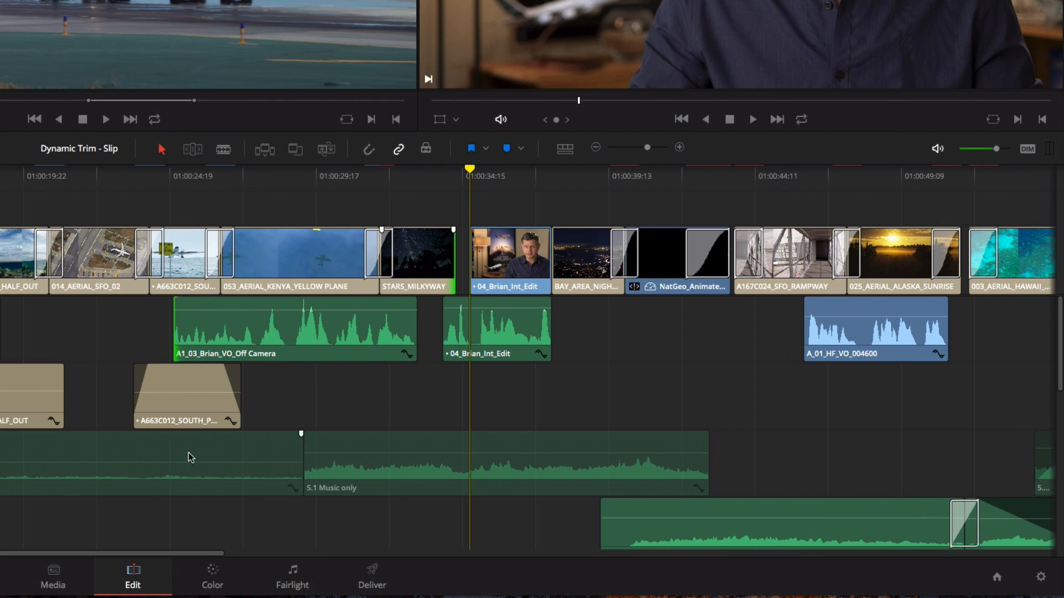
# - Select the edit points of all the title and credit clips at the timeline's end and ripple-trim the clips shorter together
pyautogui.moveTo(180, 554); pyautogui.dragTo(799, 537)
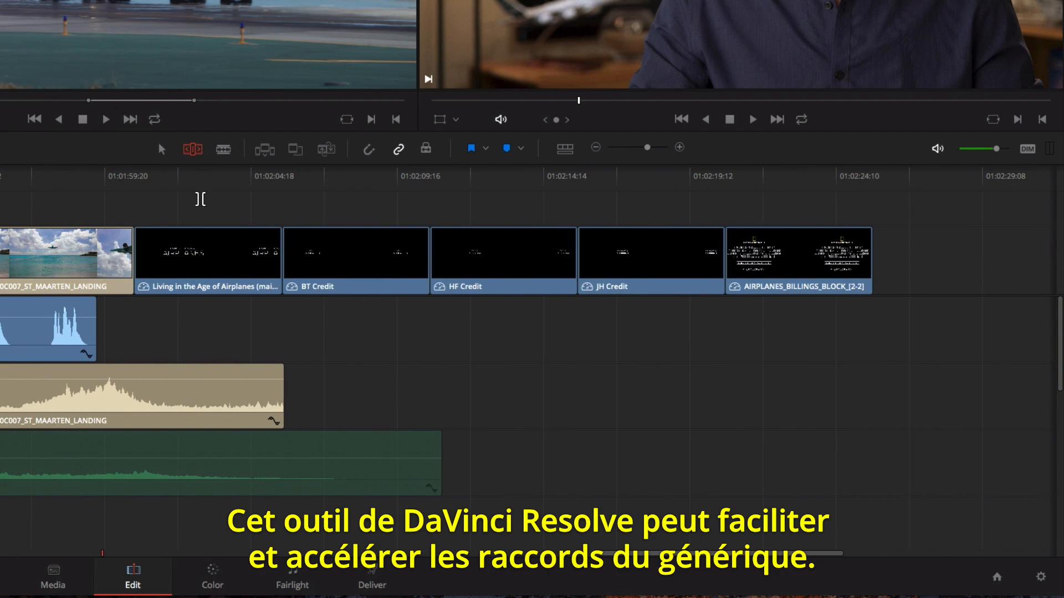
pyautogui.moveTo(204, 195); pyautogui.dragTo(888, 330)
pyautogui.press('u')
pyautogui.press('u')
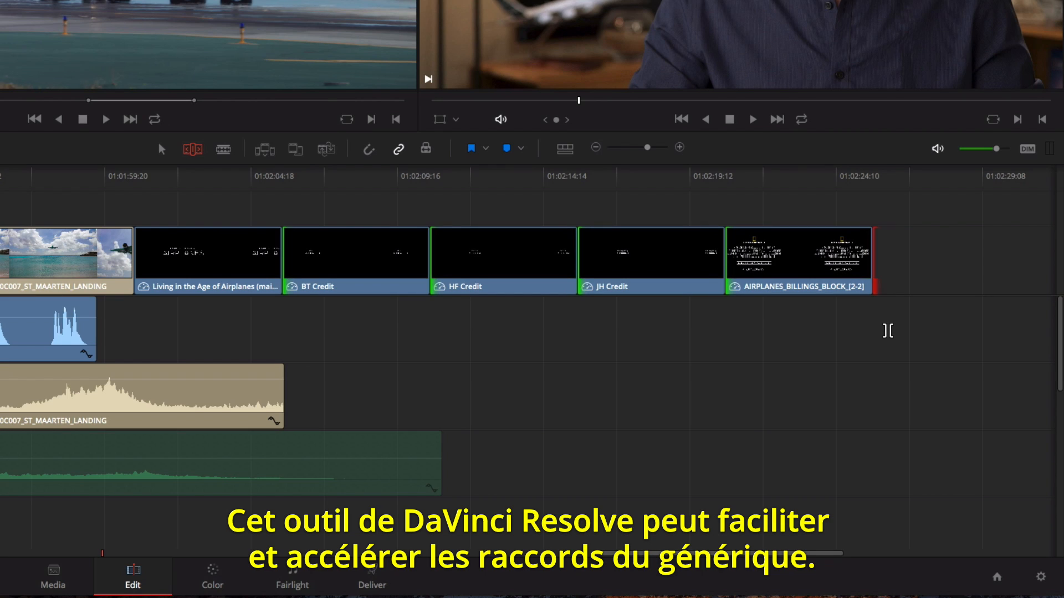
pyautogui.moveTo(714, 264); pyautogui.dragTo(599, 271)
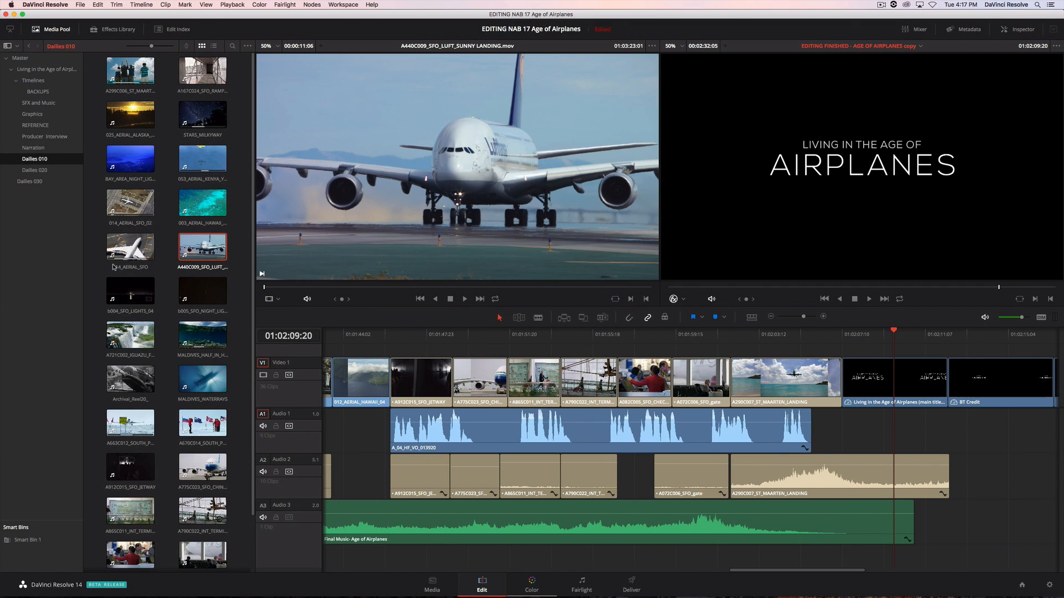
# - Open the Keyboard Mapping page of the project settings and choose the DaVinci Resolve keyboard set
pyautogui.click(80, 4)
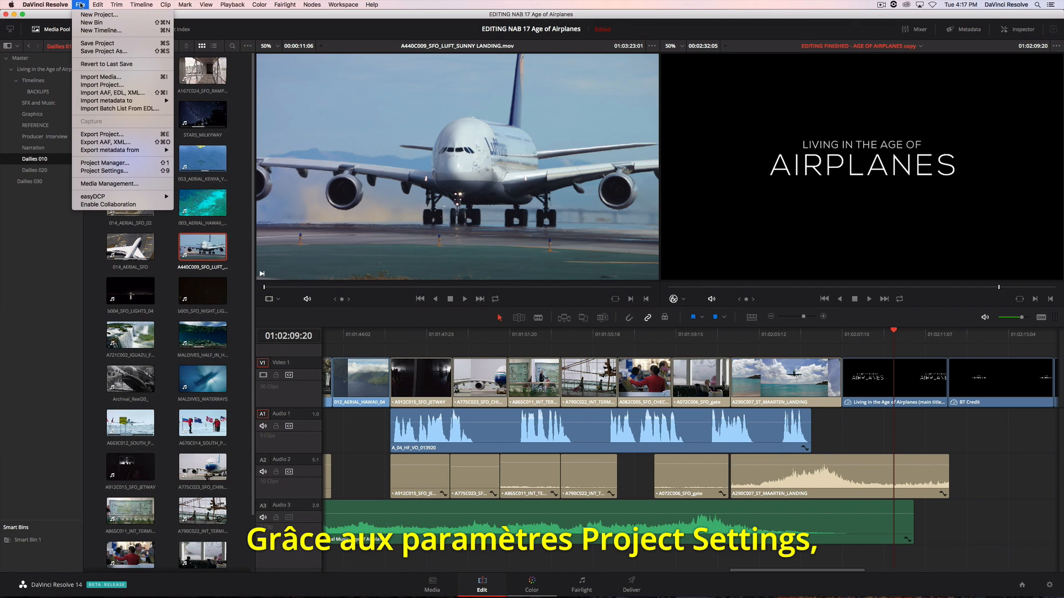
pyautogui.click(95, 171)
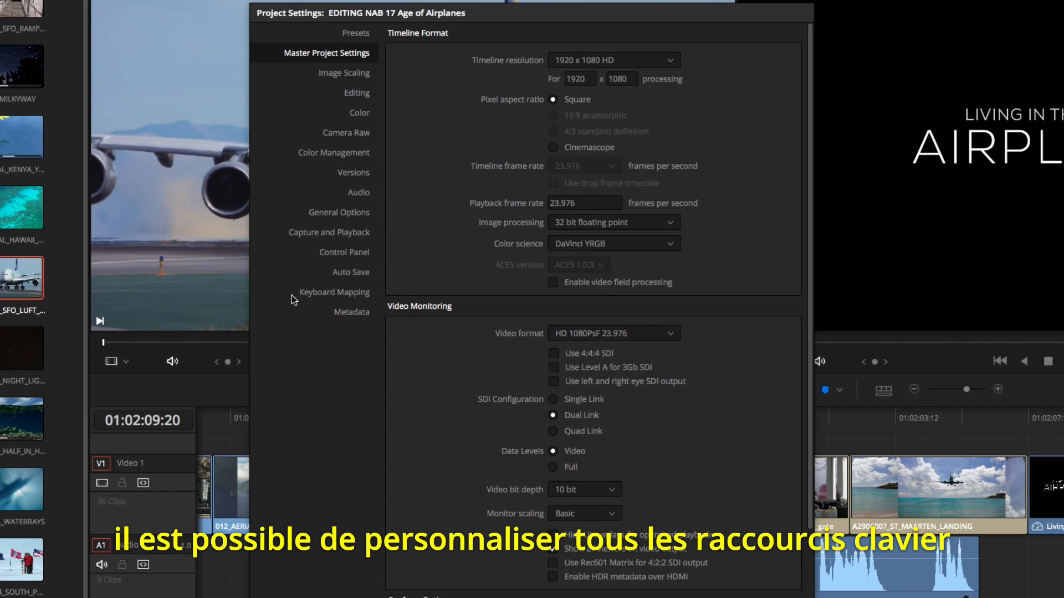
pyautogui.click(300, 295)
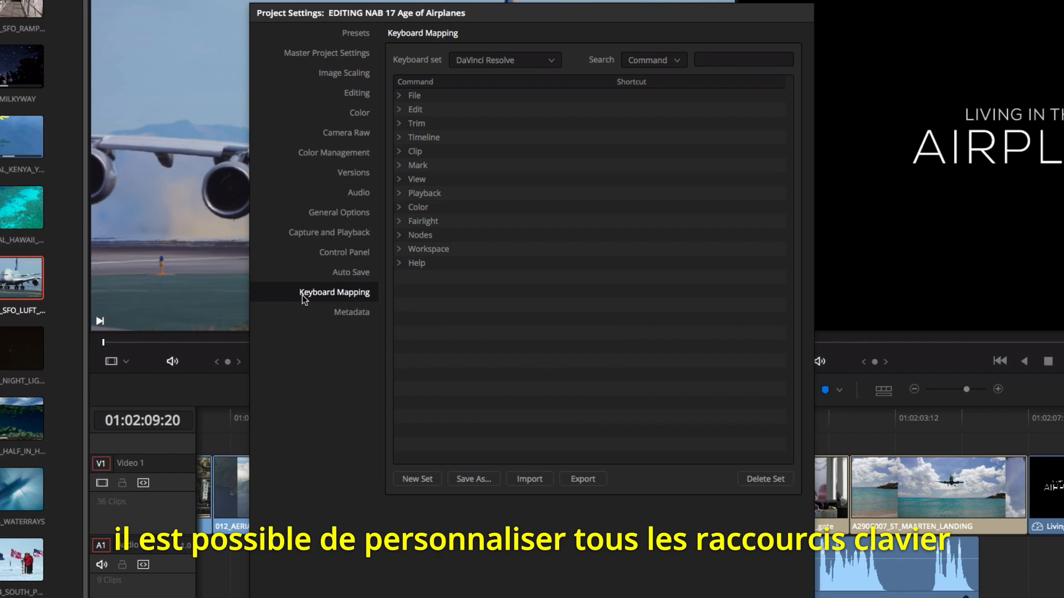
pyautogui.click(477, 66)
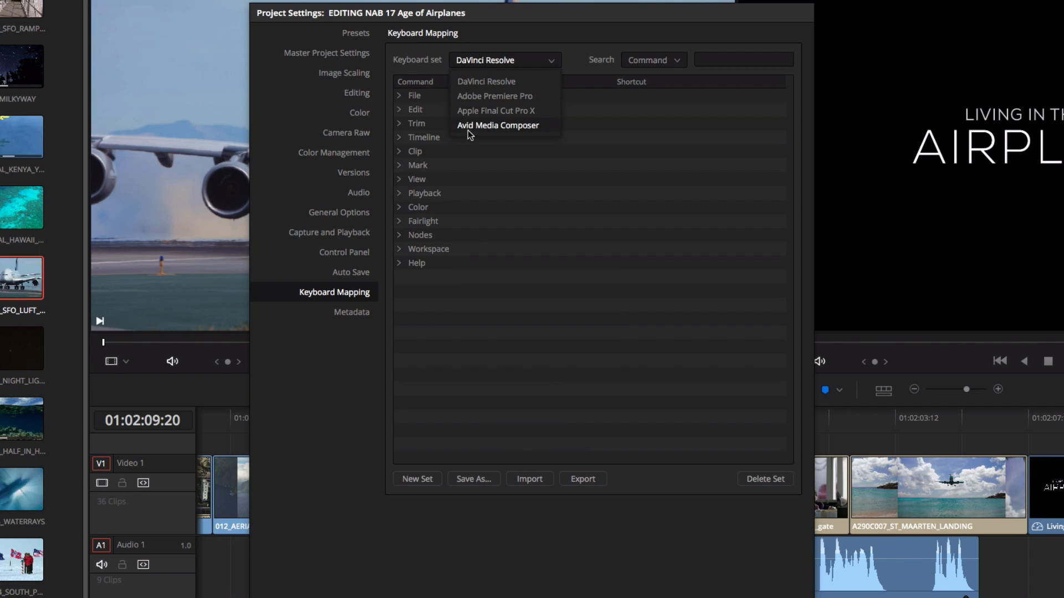
pyautogui.click(464, 83)
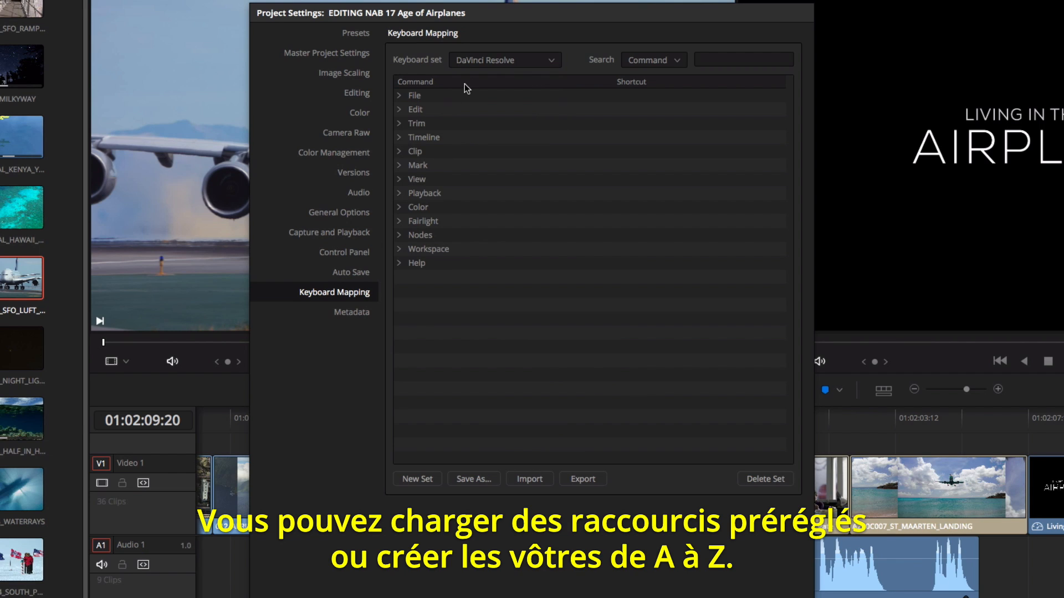
# - Create a new keyboard set named My Keyboard and expand its Trim commands
pyautogui.click(416, 479)
pyautogui.write('My Keyboard')
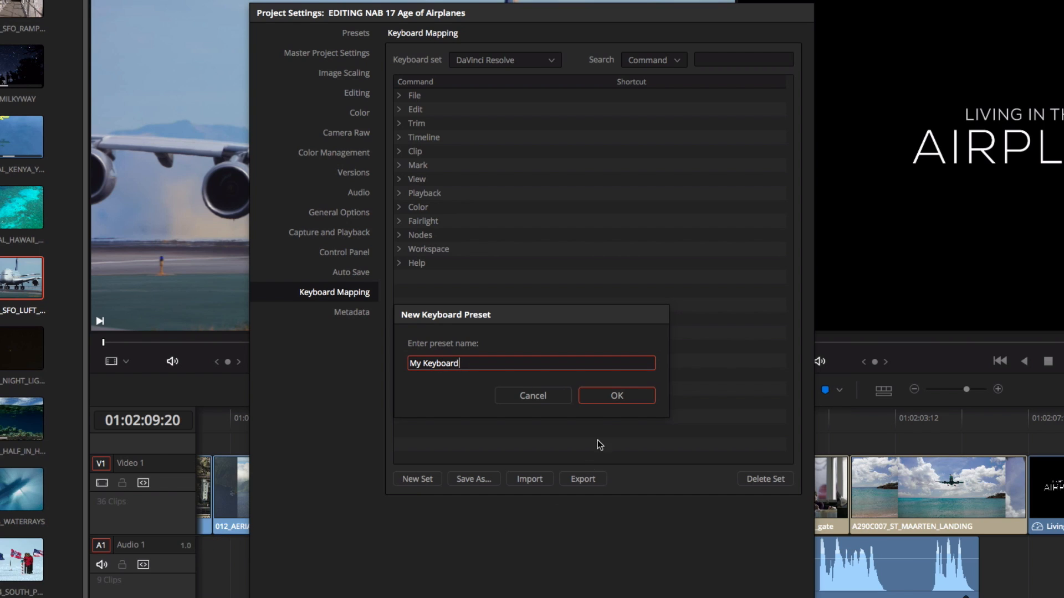
pyautogui.click(604, 400)
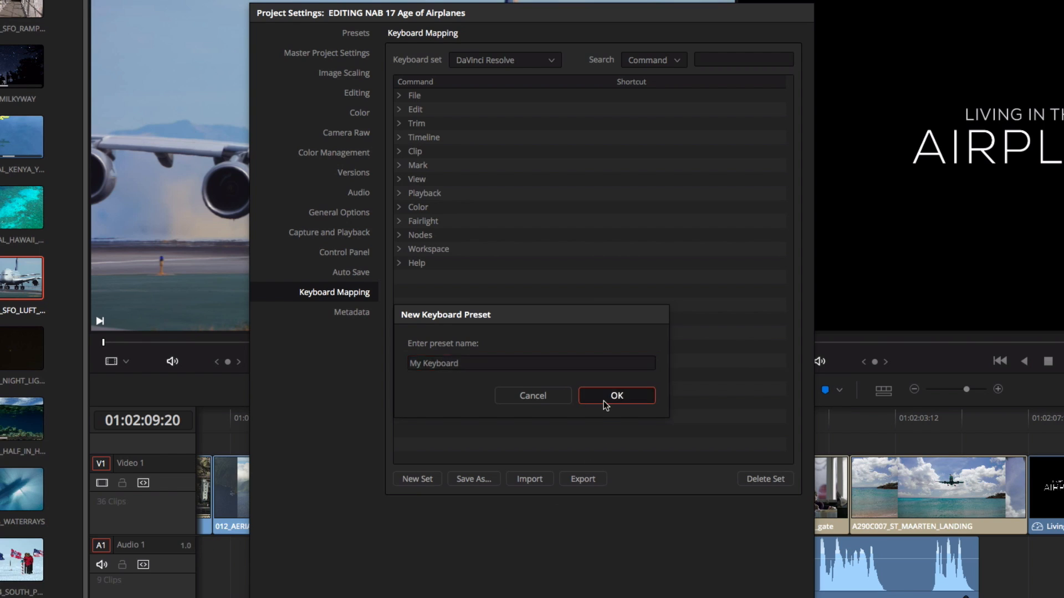
pyautogui.click(397, 124)
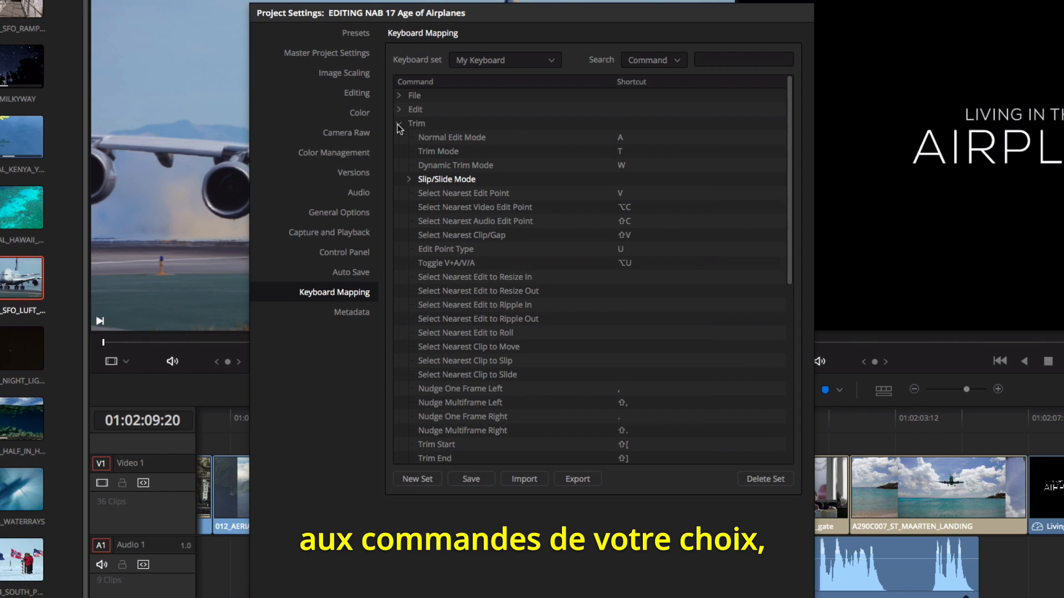
# - Assign P as the Normal Edit Mode shortcut in the My Keyboard set and save the project settings
pyautogui.click(620, 139)
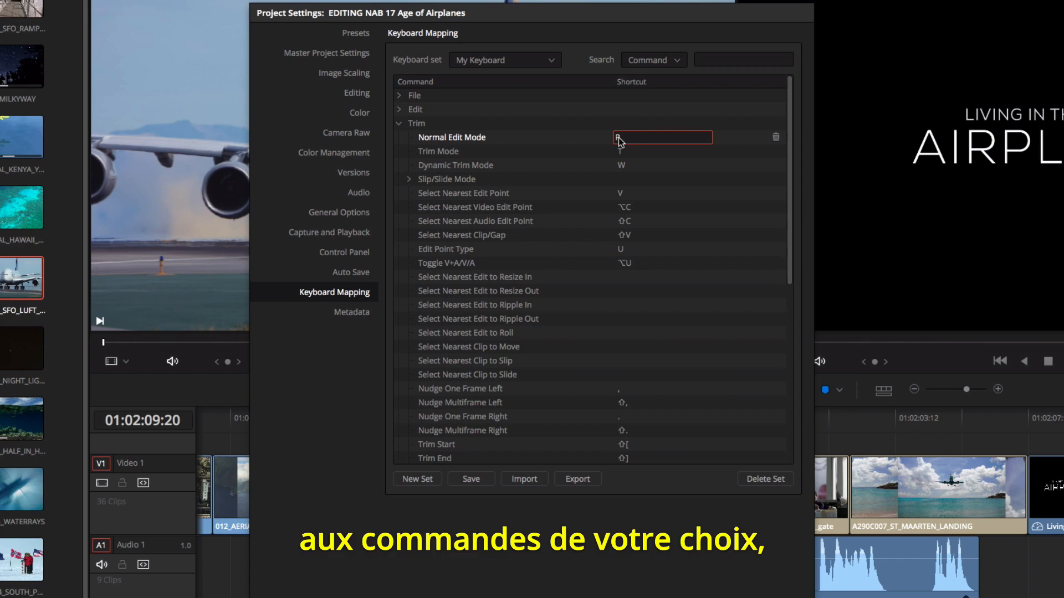
pyautogui.click(646, 159)
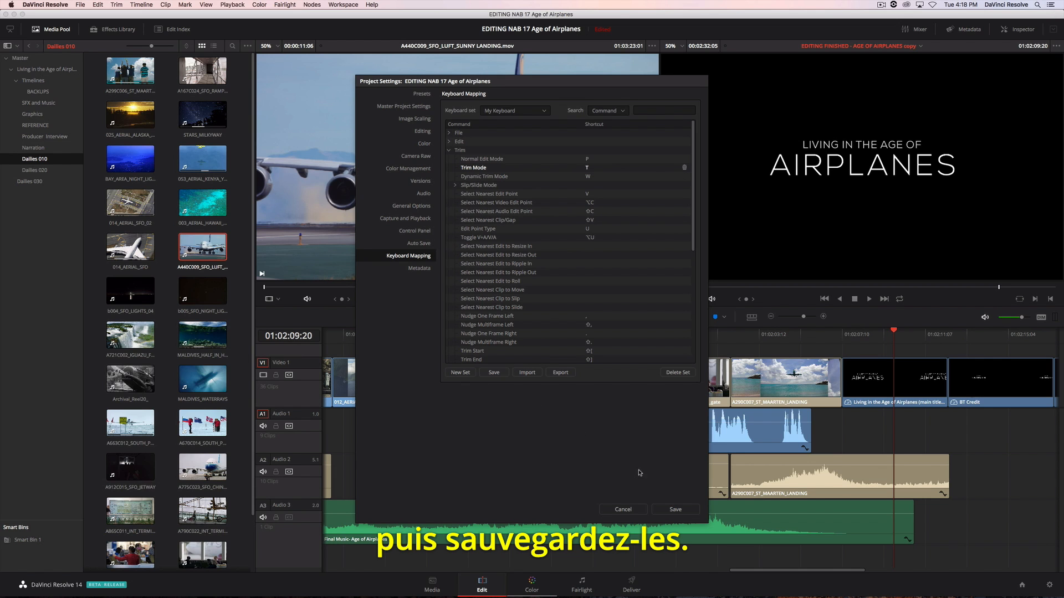
pyautogui.click(691, 509)
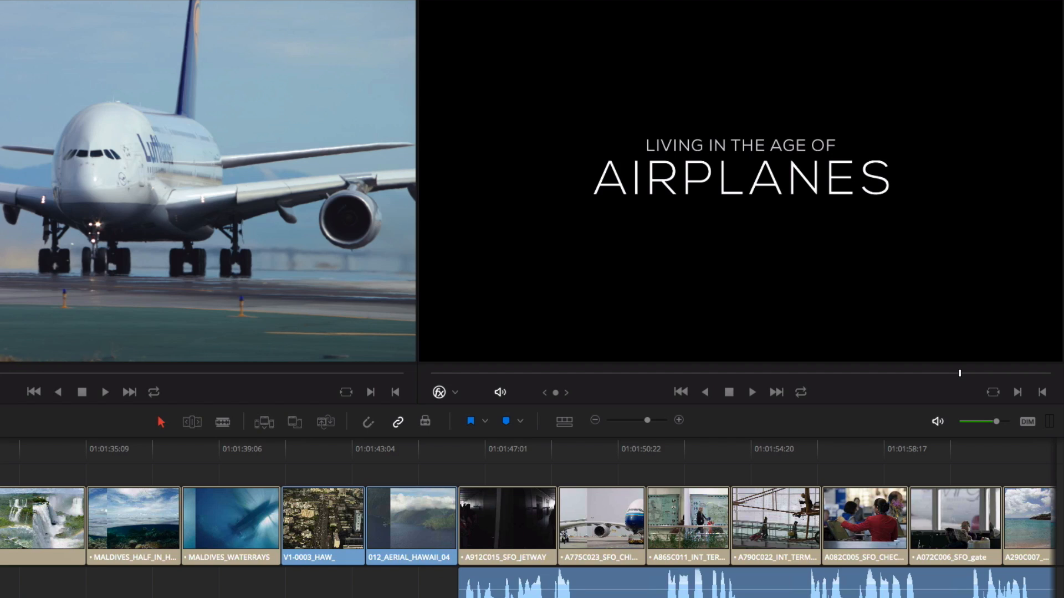
# - Add a 24-frame Cross Dissolve at the edit between MALDIVES_HALF_IN_HALF_OUT and MALDIVES_WATERRAYS and play through it
pyautogui.click(94, 450)
pyautogui.press('space')
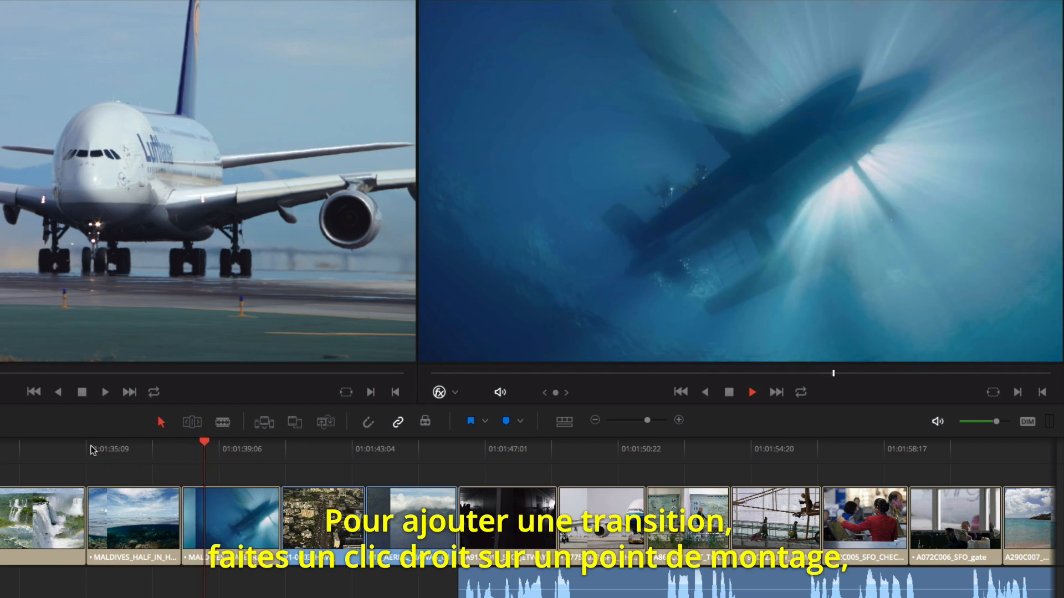
pyautogui.press('space')
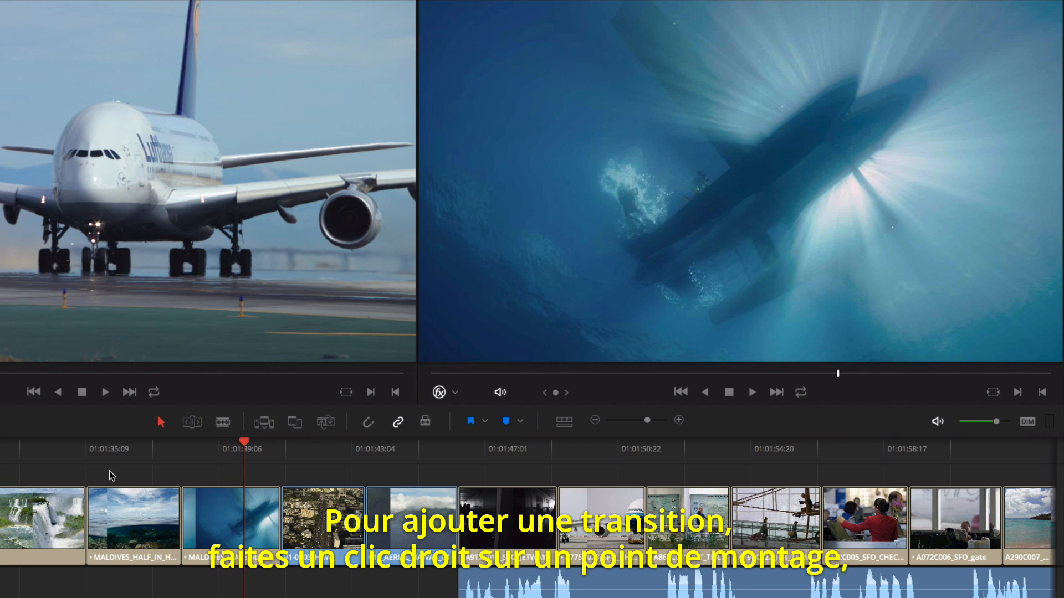
pyautogui.rightClick(182, 513)
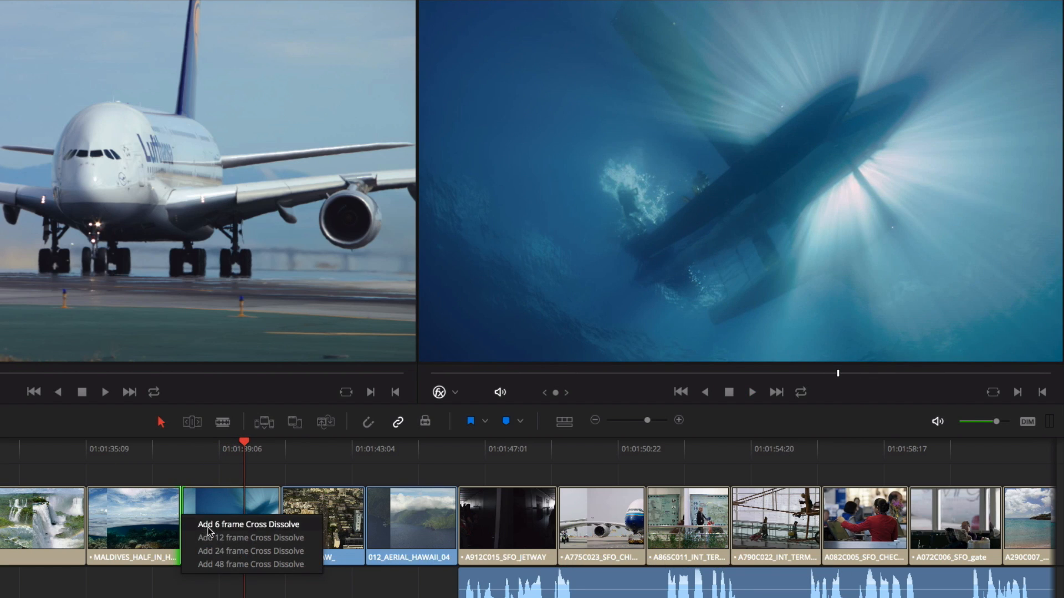
pyautogui.click(211, 551)
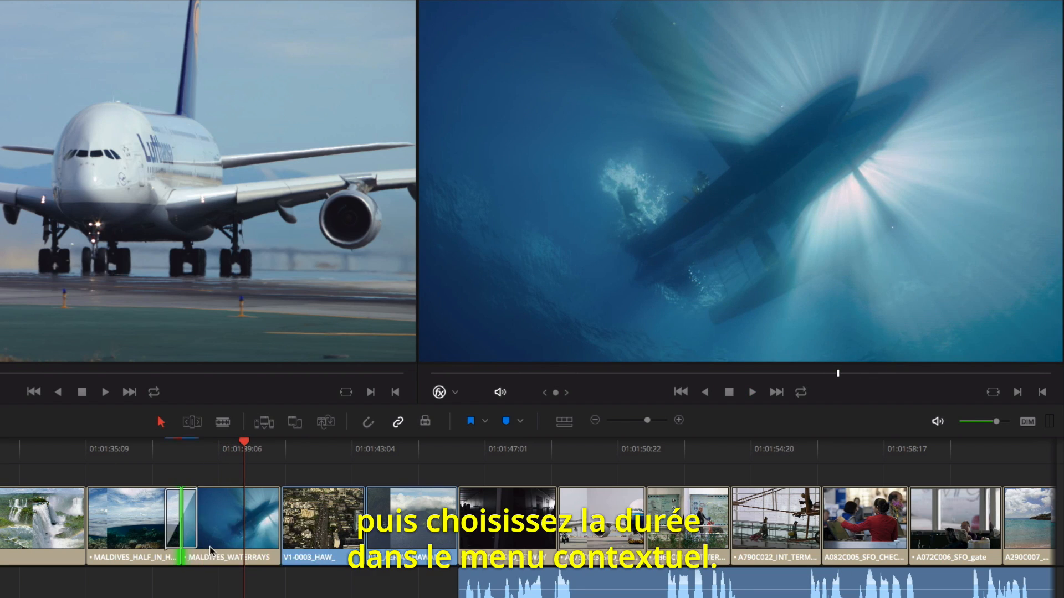
pyautogui.click(101, 446)
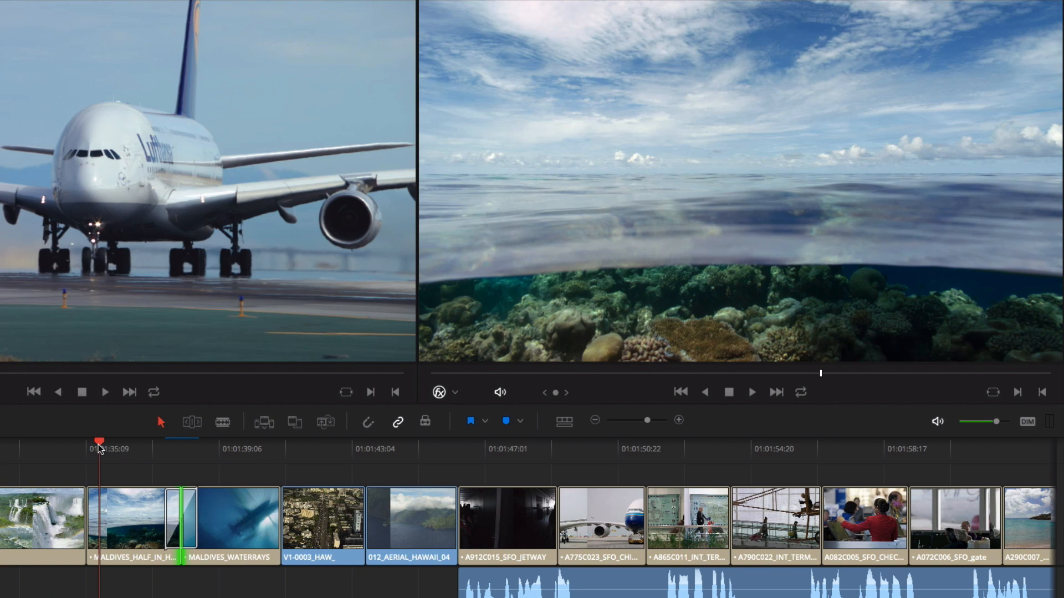
pyautogui.press('space')
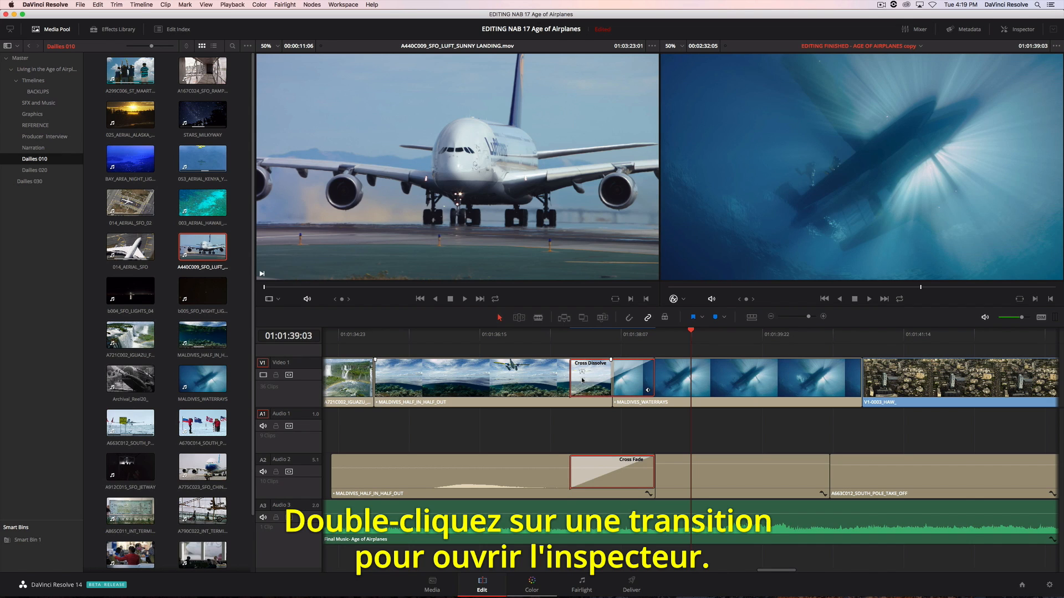
# - Set the dissolve's duration to 1.1 seconds, its alignment to Center On Edit and its style to Film
pyautogui.doubleClick(582, 381)
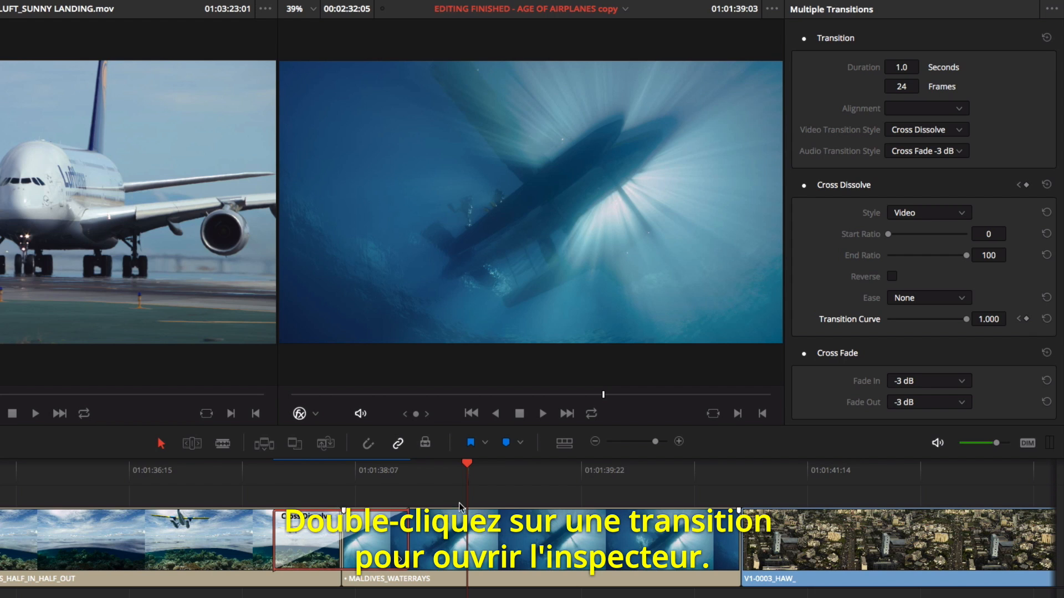
pyautogui.moveTo(901, 67); pyautogui.dragTo(923, 66)
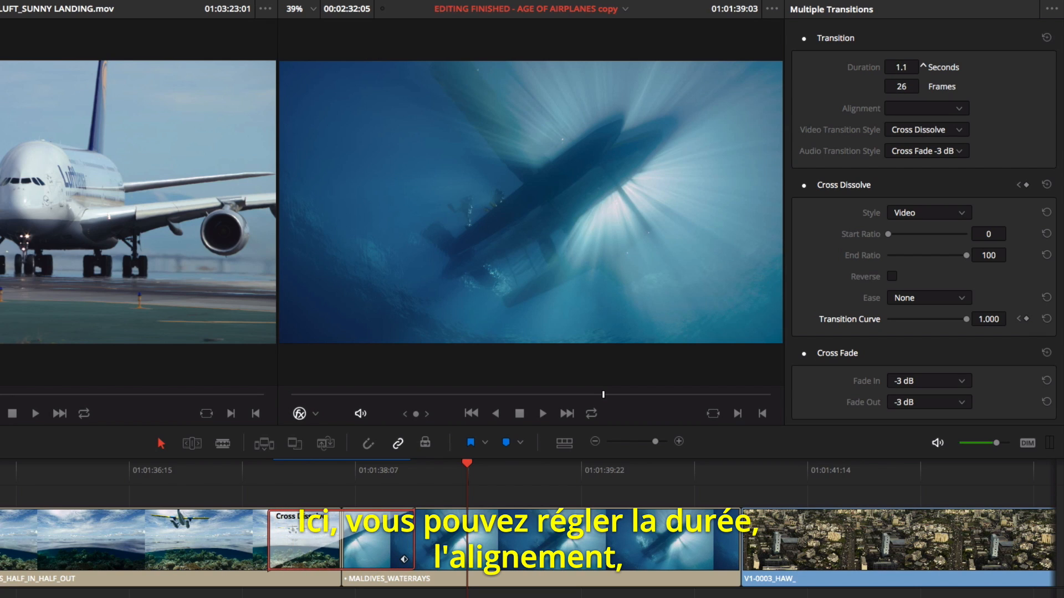
pyautogui.click(920, 106)
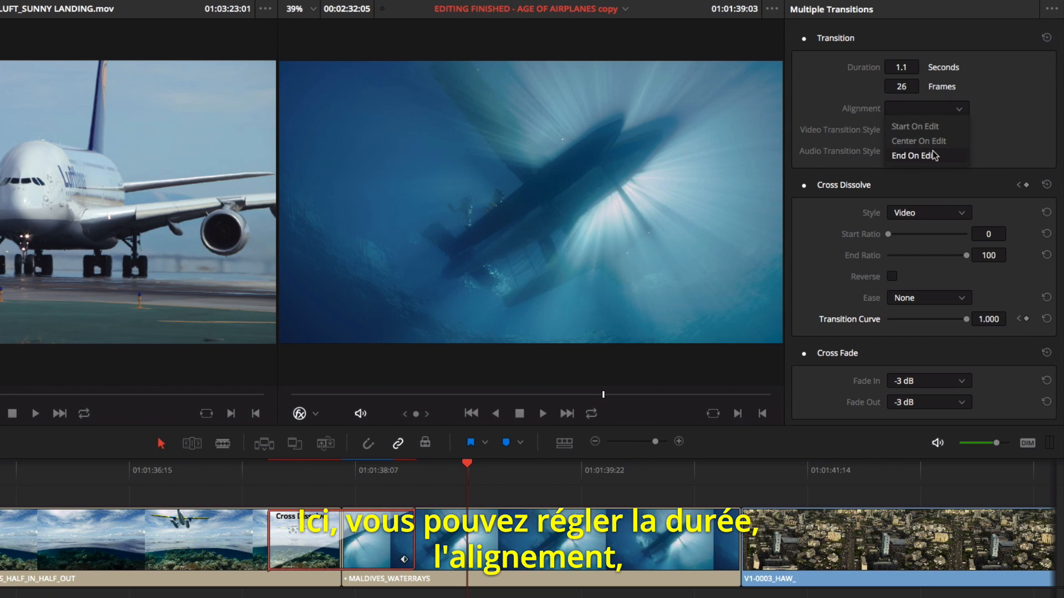
pyautogui.click(929, 142)
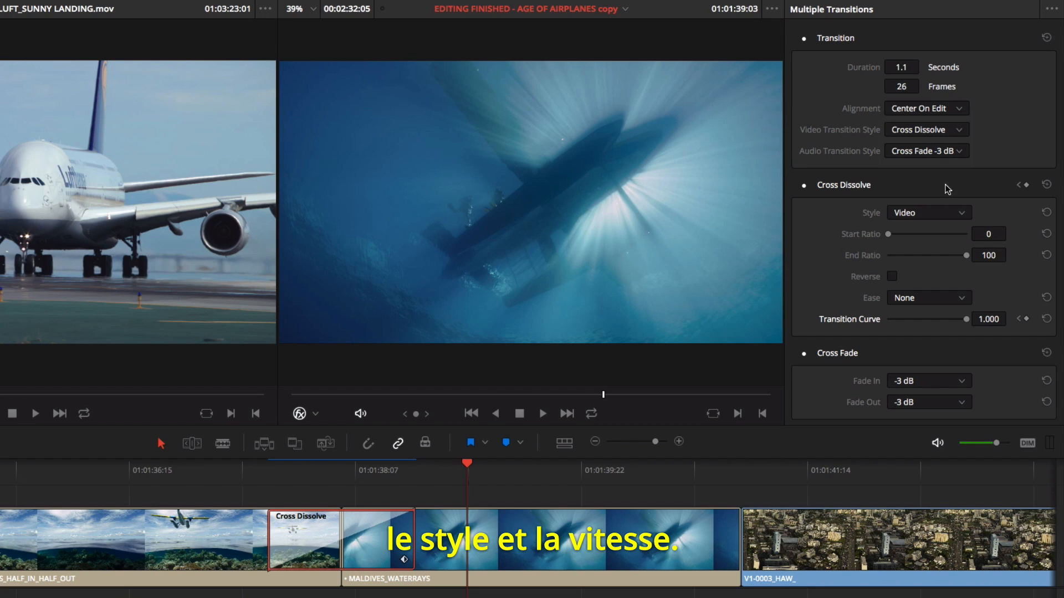
pyautogui.click(944, 215)
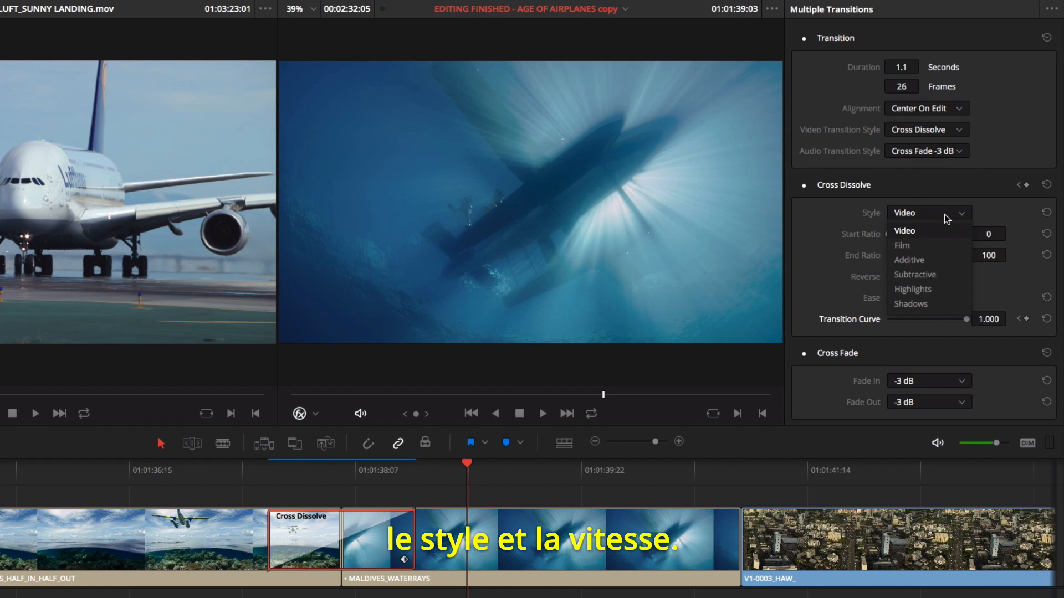
pyautogui.click(929, 247)
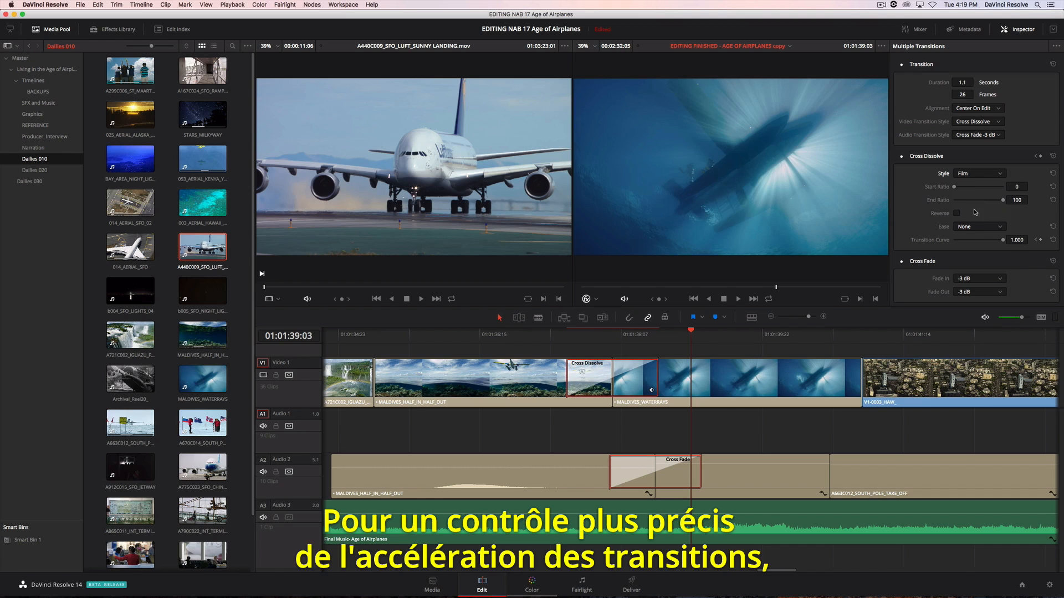
# - Open the Cross Dissolve's transition curve and shape it with Bezier easing at both the end and start keyframes
pyautogui.click(653, 390)
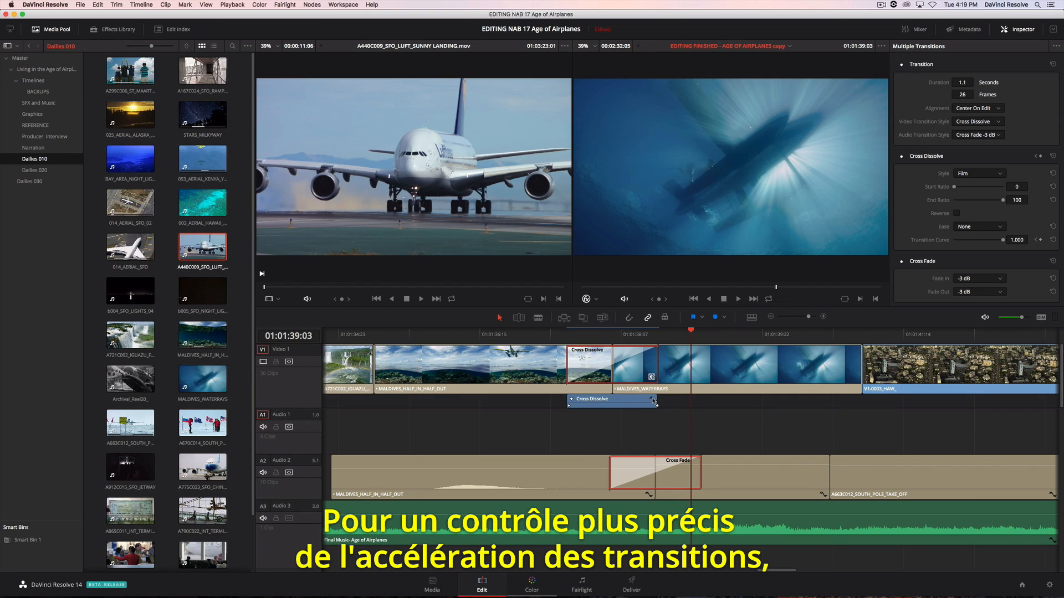
pyautogui.click(653, 401)
pyautogui.click(729, 334)
pyautogui.click(591, 315)
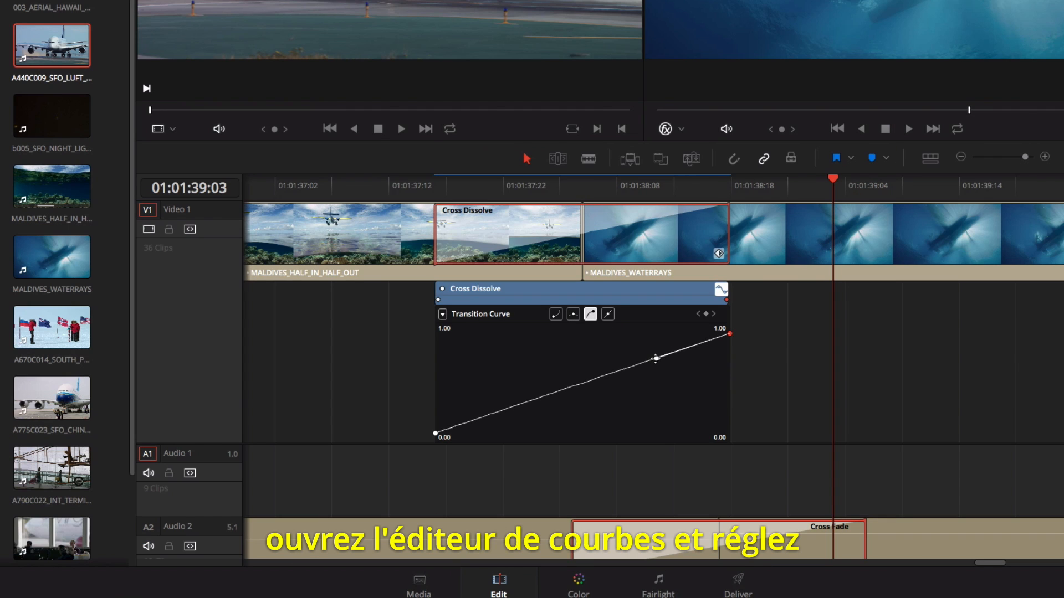
pyautogui.moveTo(656, 358); pyautogui.dragTo(654, 345)
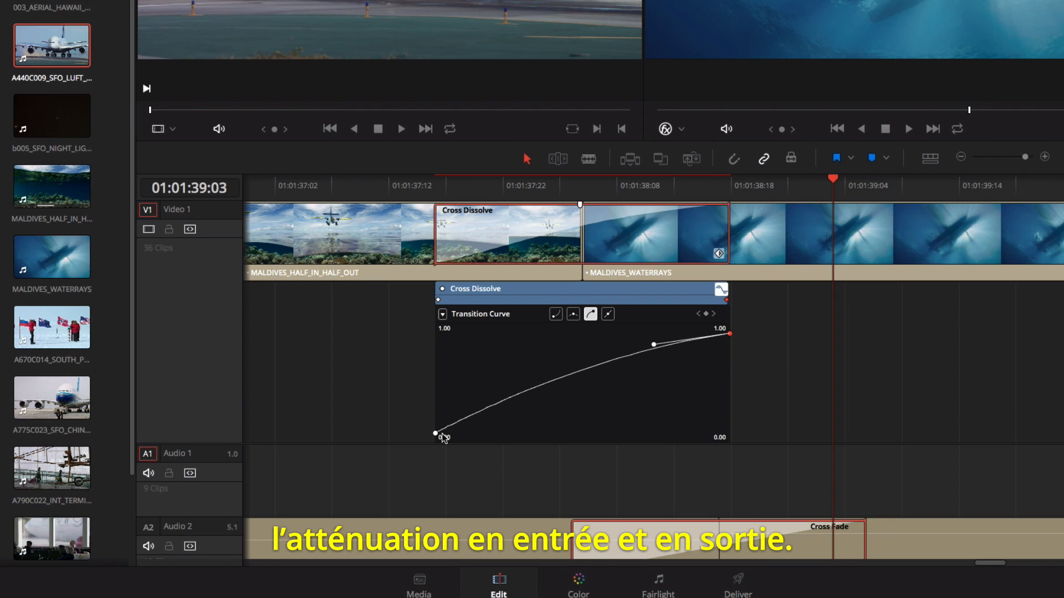
pyautogui.click(441, 435)
pyautogui.click(555, 315)
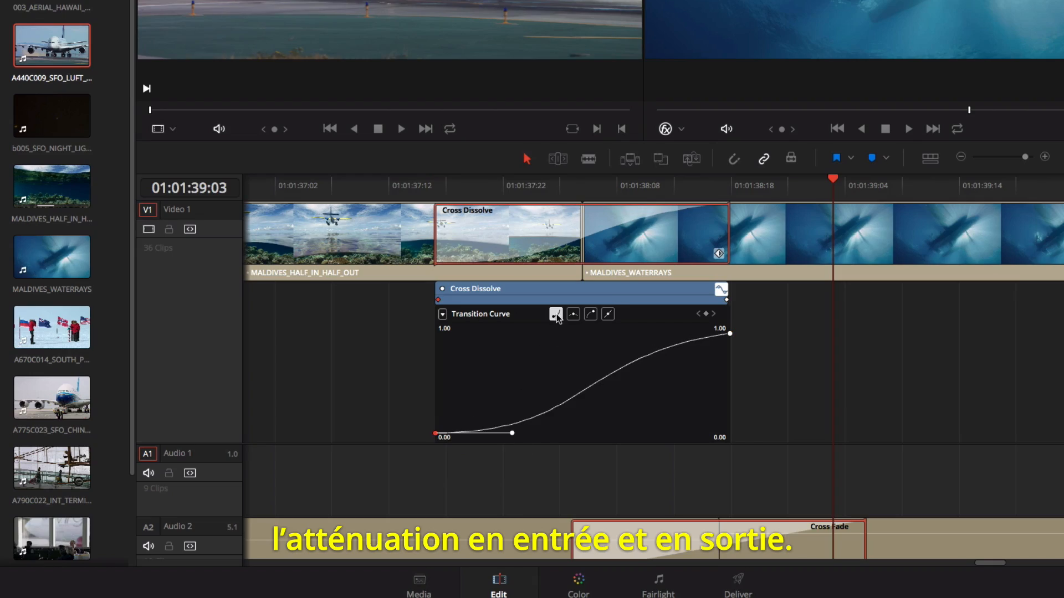
pyautogui.moveTo(515, 433); pyautogui.dragTo(450, 433)
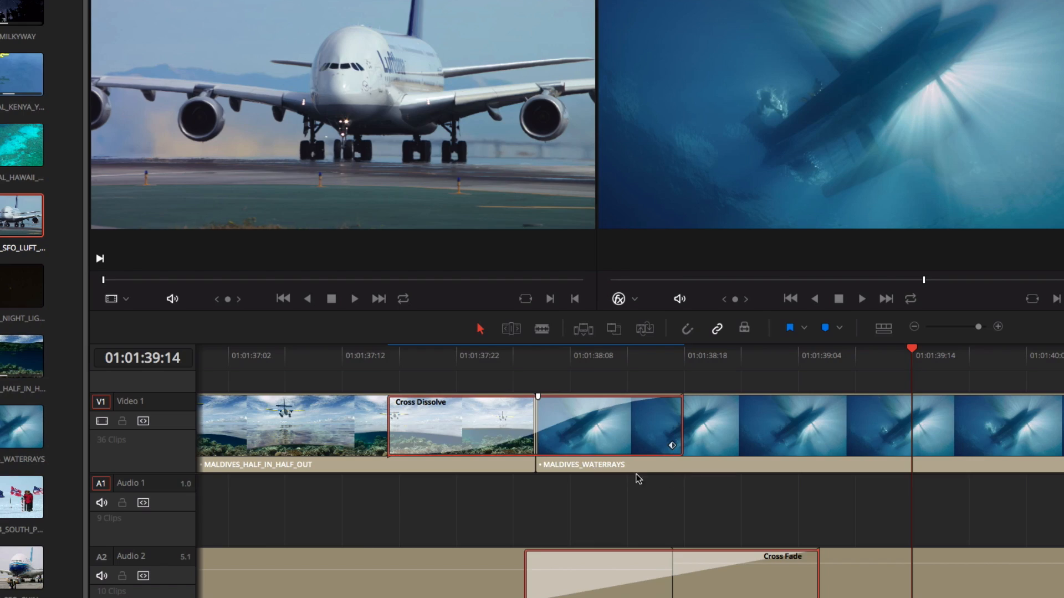
# - Save the customised cross dissolve as a transition preset named Film Dissolve
pyautogui.rightClick(464, 423)
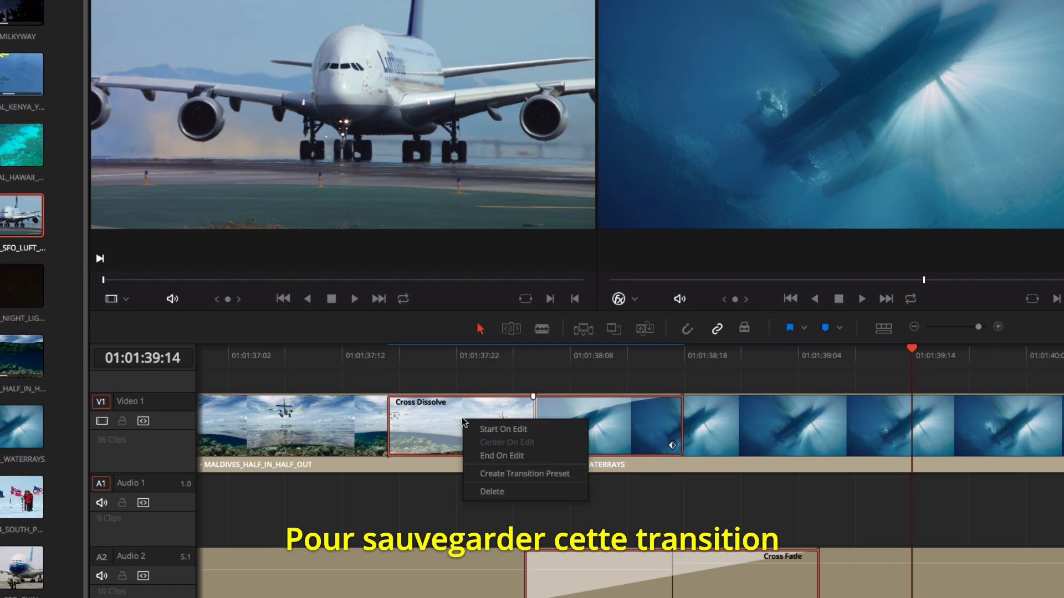
pyautogui.click(491, 475)
pyautogui.write('Film D')
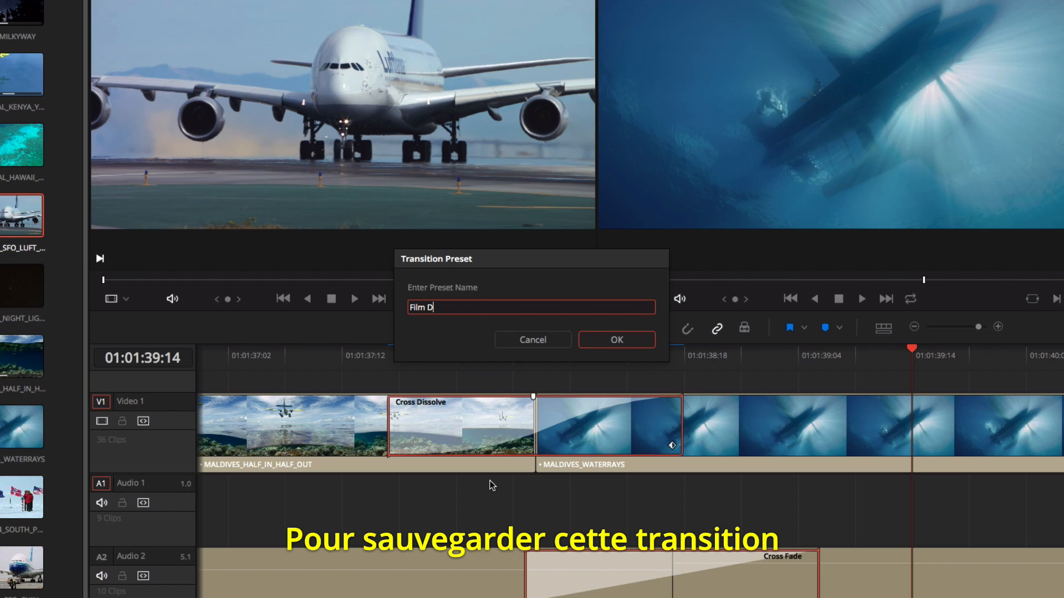
pyautogui.write('issolve')
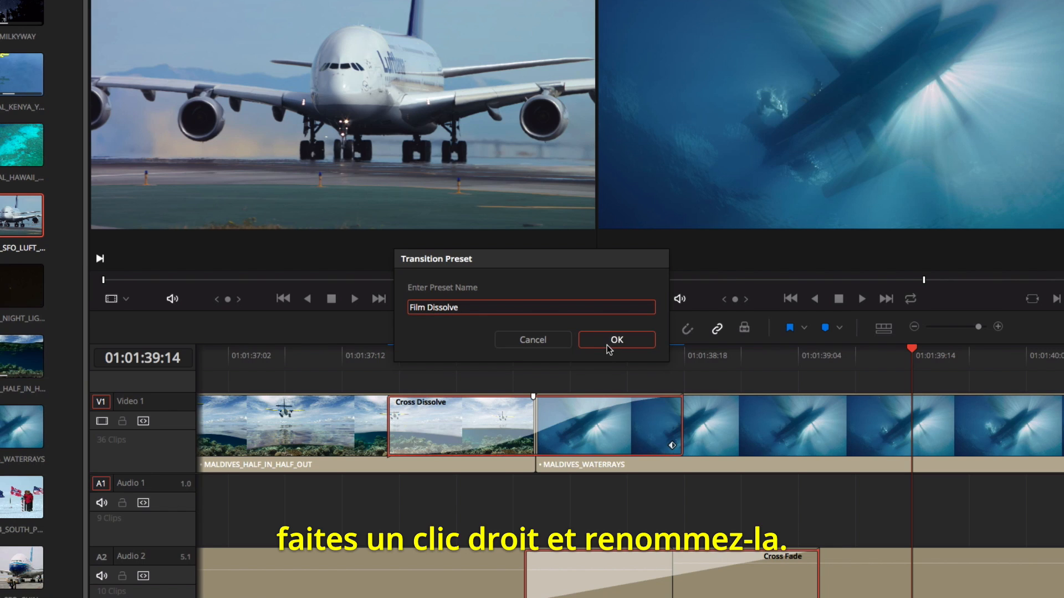
pyautogui.click(610, 340)
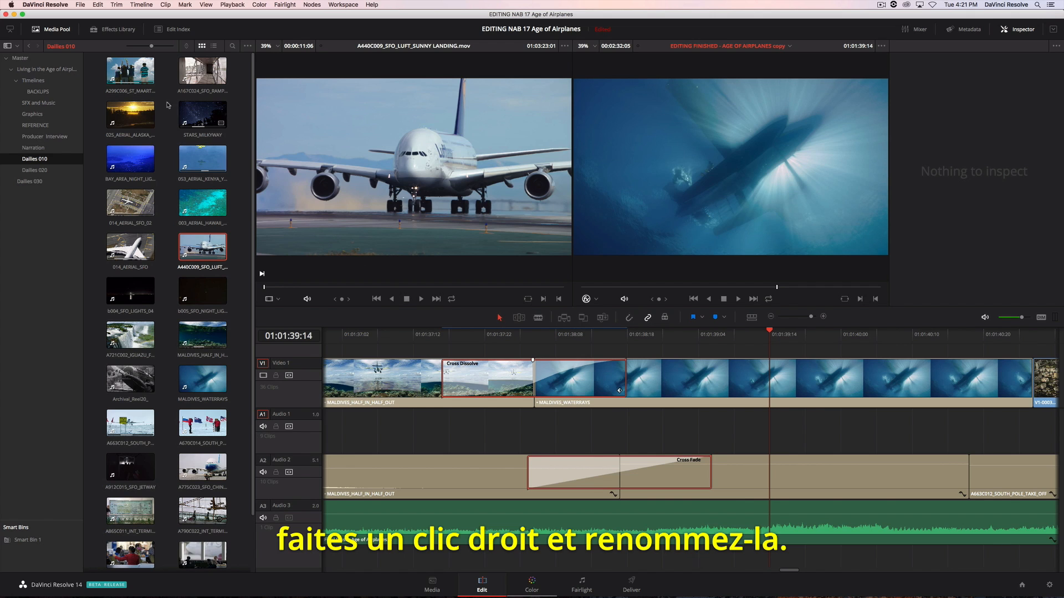
# - Look through the Effects Library's video transitions for the Film Dissolve preset, and browse the OpenFX filters
pyautogui.click(113, 30)
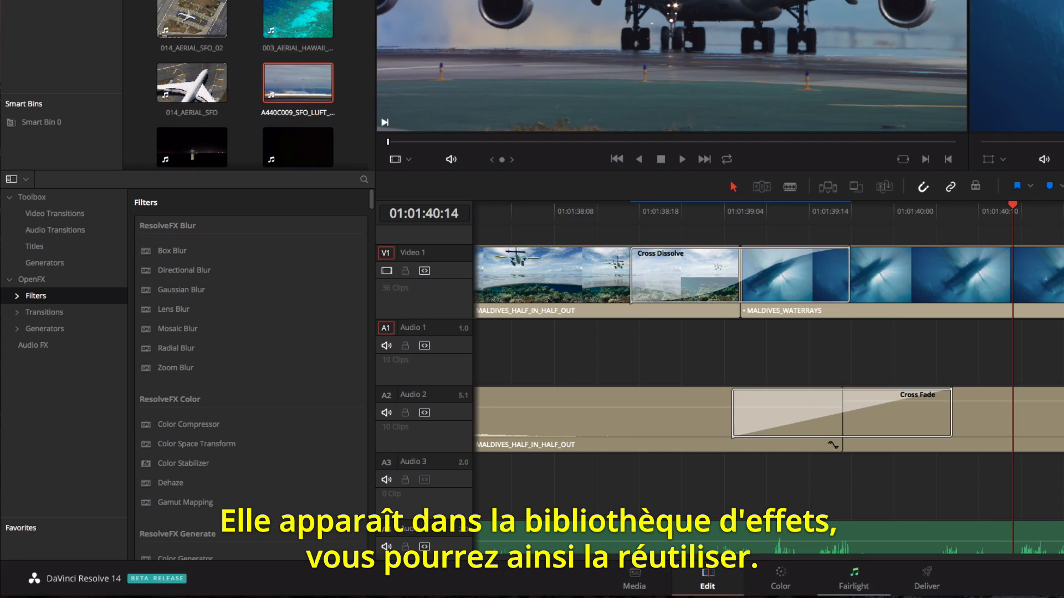
pyautogui.click(87, 217)
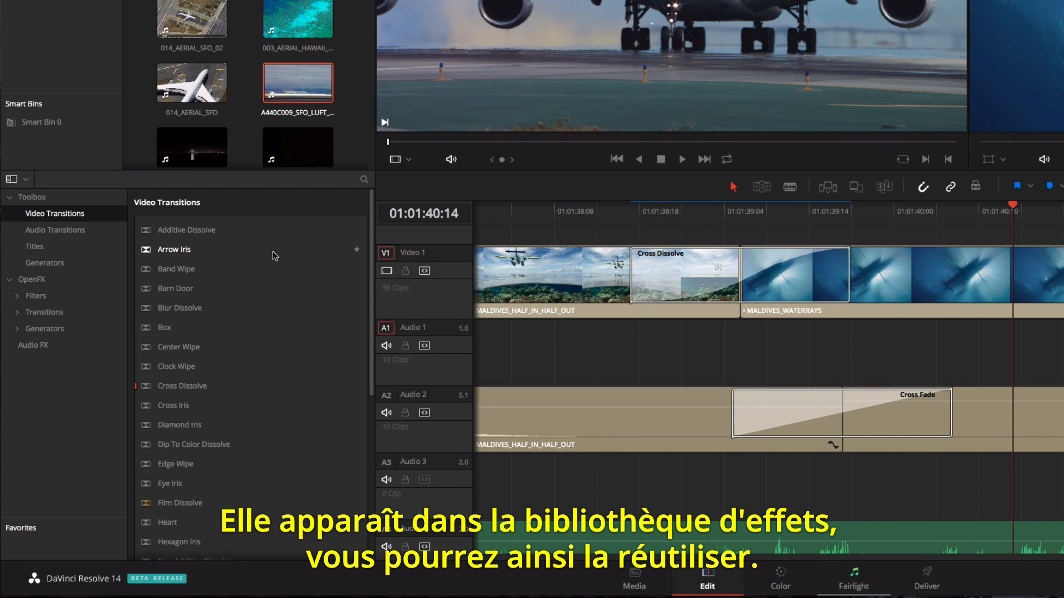
pyautogui.moveTo(370, 237); pyautogui.dragTo(349, 339)
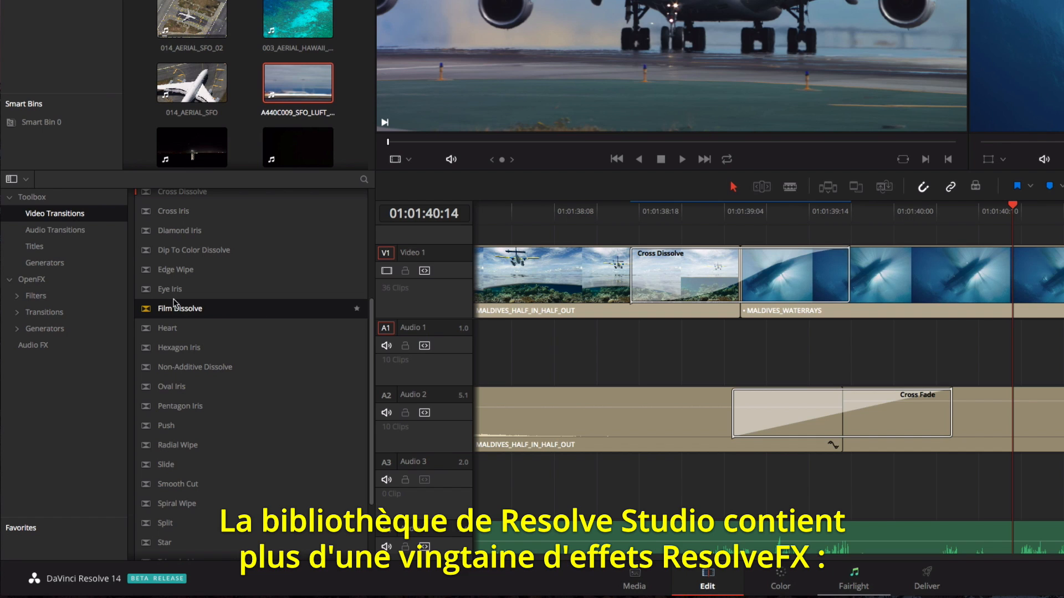
pyautogui.click(109, 298)
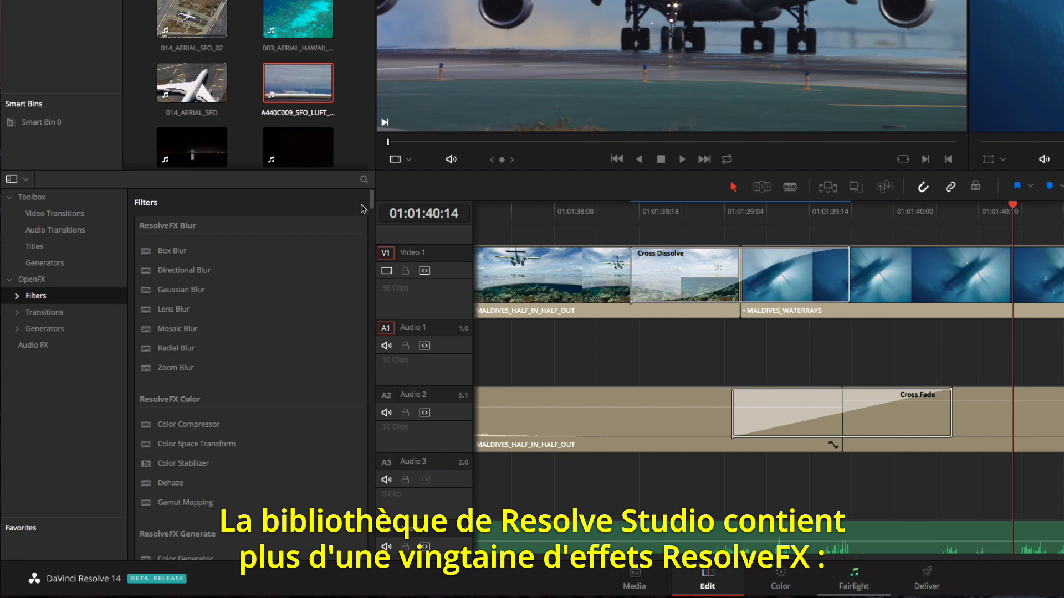
pyautogui.moveTo(371, 196); pyautogui.dragTo(366, 242)
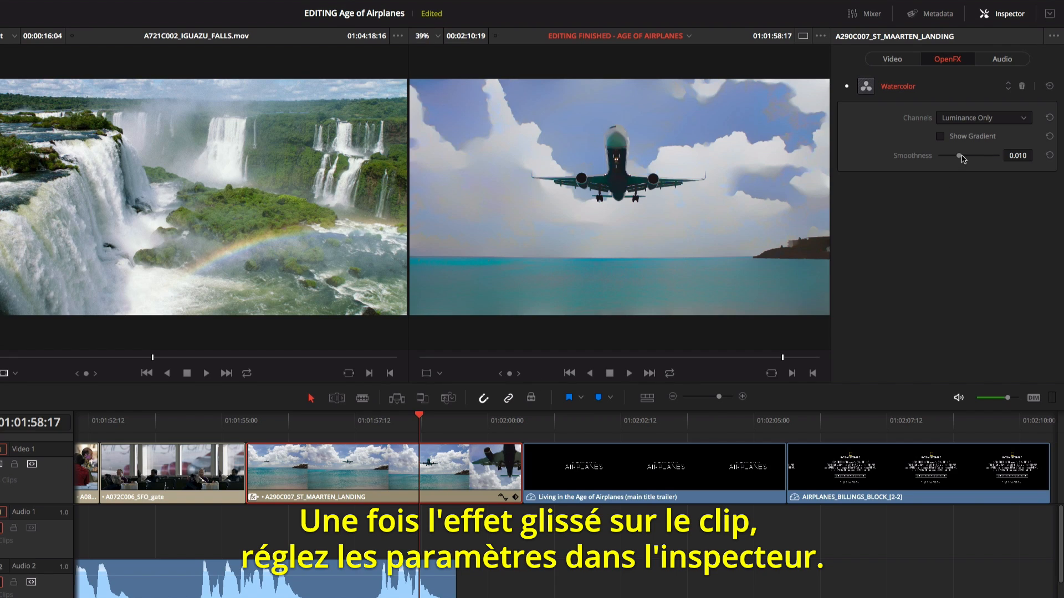
# - Set the Watercolor effect's smoothness to 0.017 on A290C007_ST_MAARTEN_LANDING and preview its gradient briefly
pyautogui.moveTo(962, 160)
pyautogui.mouseDown()
pyautogui.moveTo(941, 160)
pyautogui.moveTo(974, 162)
pyautogui.mouseUp()
pyautogui.click(944, 142)
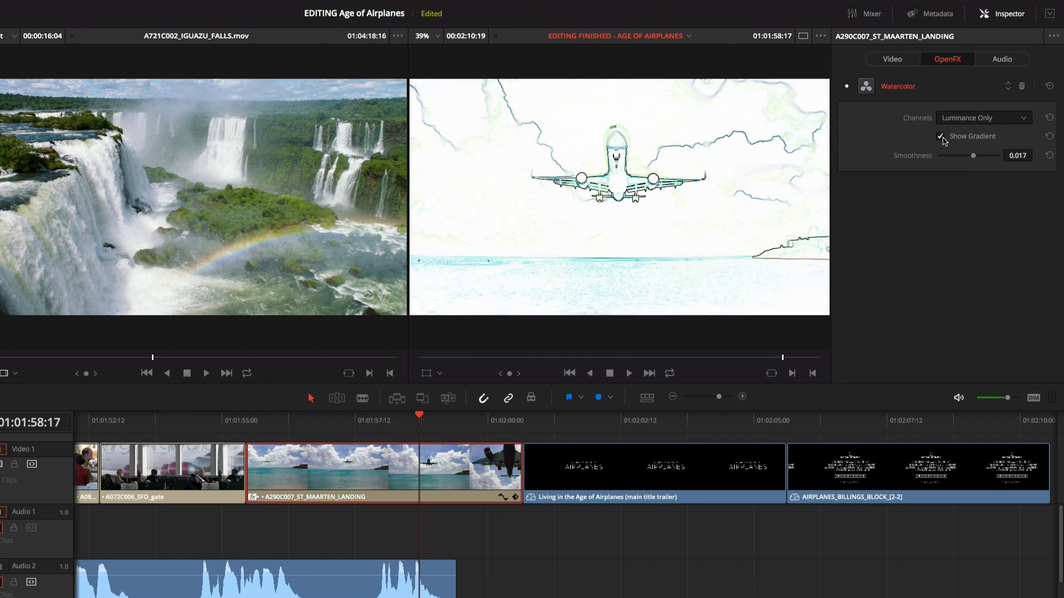
pyautogui.click(944, 141)
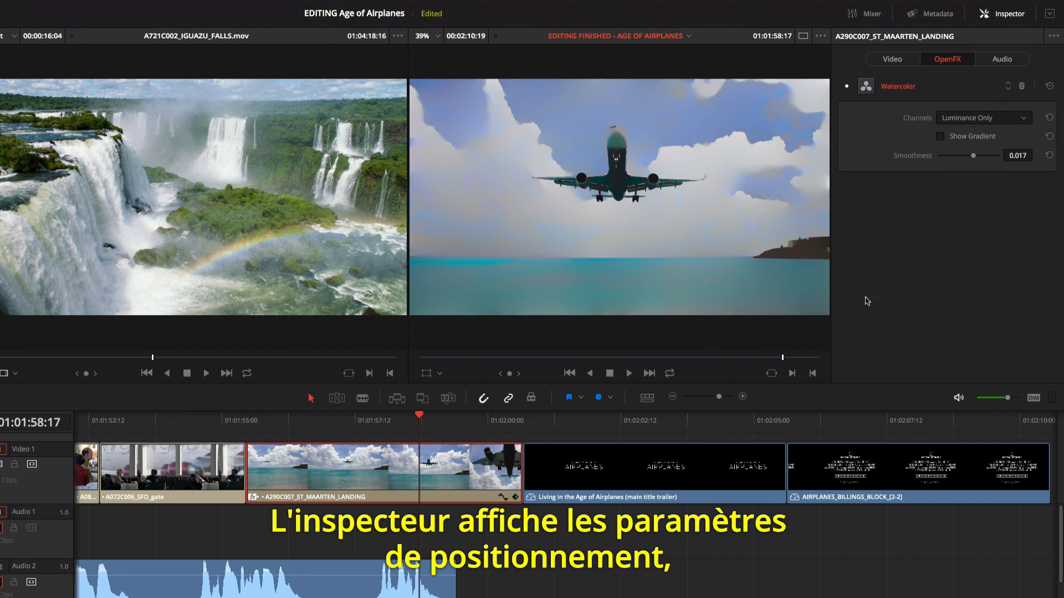
# - At the main title clip's start, show the transform frame, add Transform keyframes and set the zoom to 0.710
pyautogui.click(523, 424)
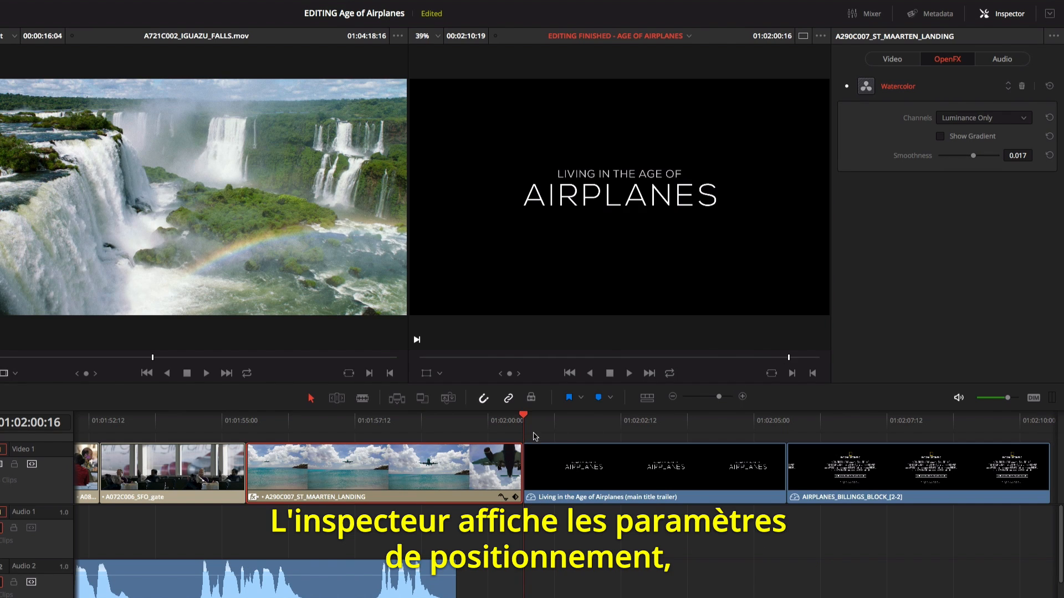
pyautogui.click(557, 457)
pyautogui.click(426, 374)
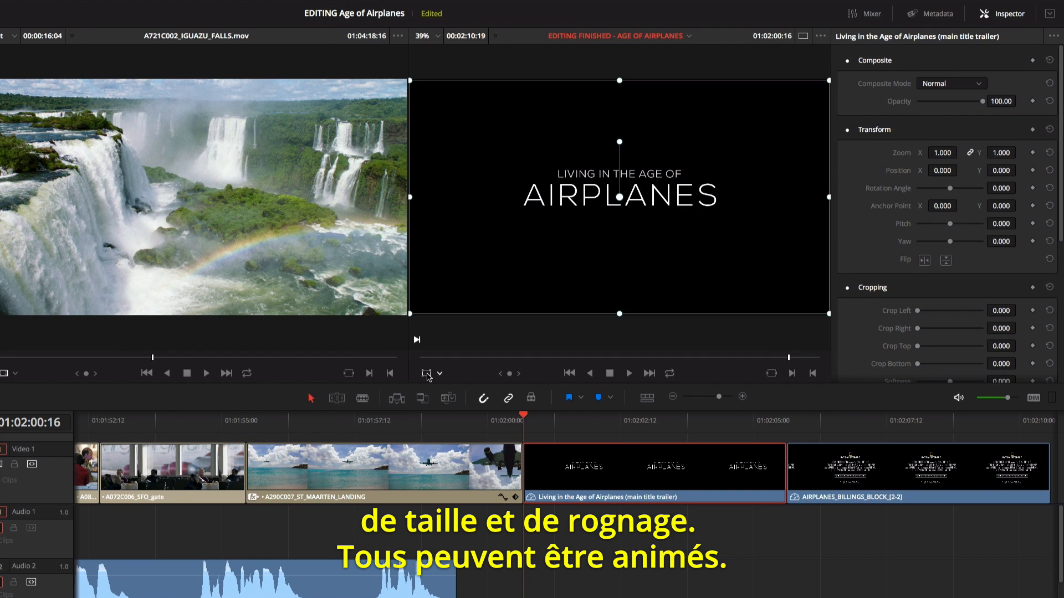
pyautogui.click(1032, 130)
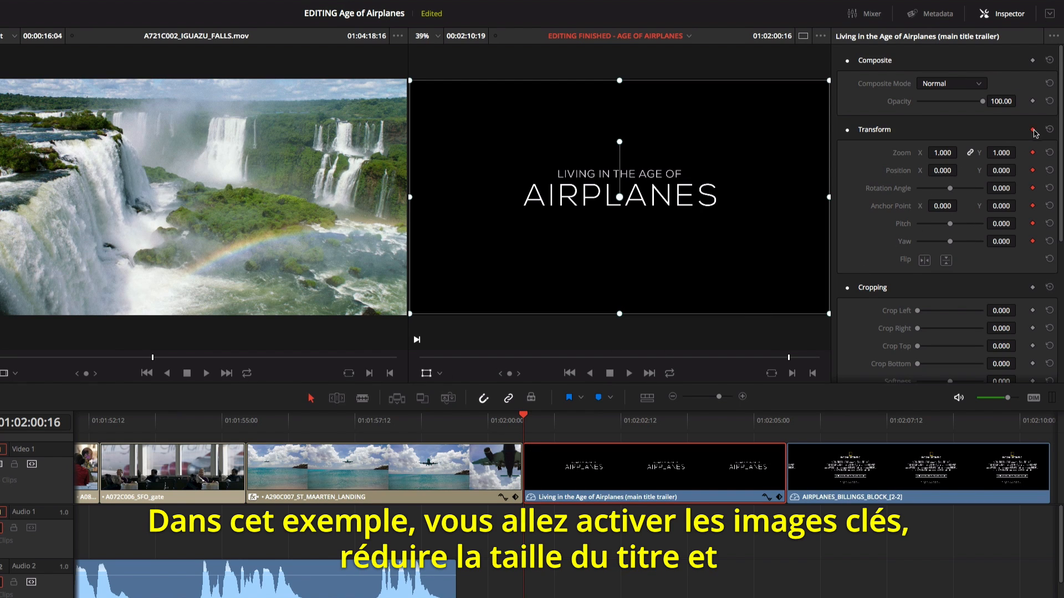
pyautogui.moveTo(942, 153); pyautogui.dragTo(926, 153)
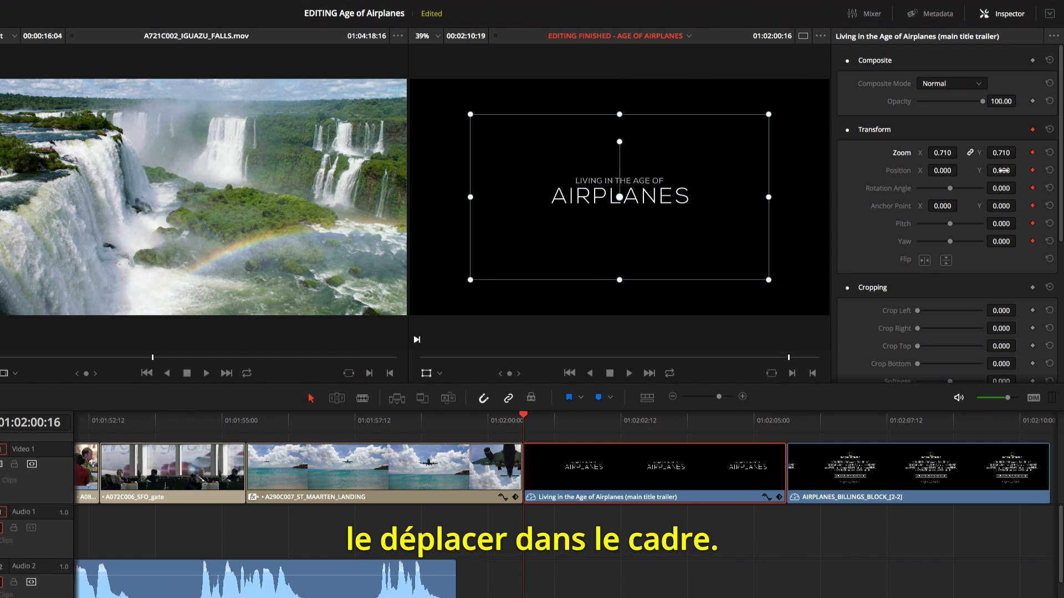
# - Set the title's position Y to -194 at its start, and its zoom to 0.970 and position Y to 10 at 01:02:05:14
pyautogui.moveTo(1001, 171); pyautogui.dragTo(893, 171)
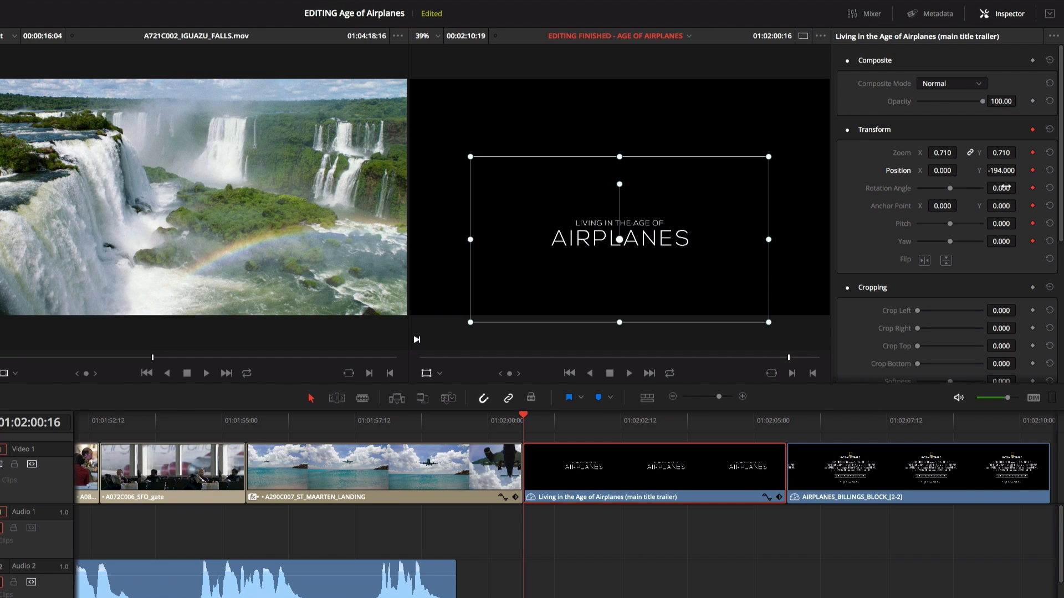
pyautogui.moveTo(529, 419); pyautogui.dragTo(779, 428)
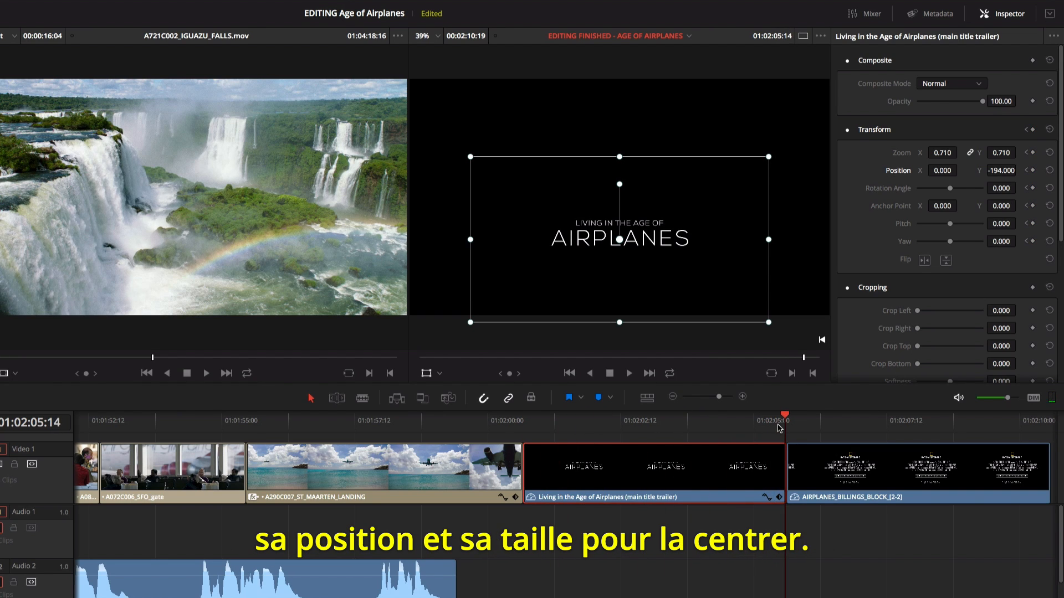
pyautogui.moveTo(940, 152); pyautogui.dragTo(1019, 169)
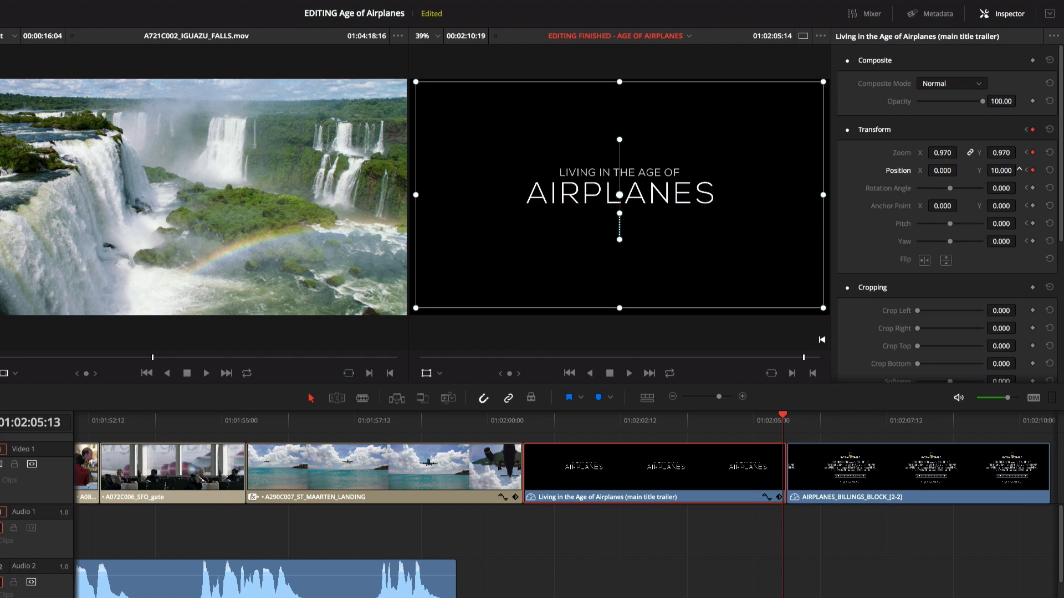
# - Change the interpolation of the title's motion path points and move its end position to about X -387.5, Y 165.9
pyautogui.rightClick(620, 239)
pyautogui.click(657, 262)
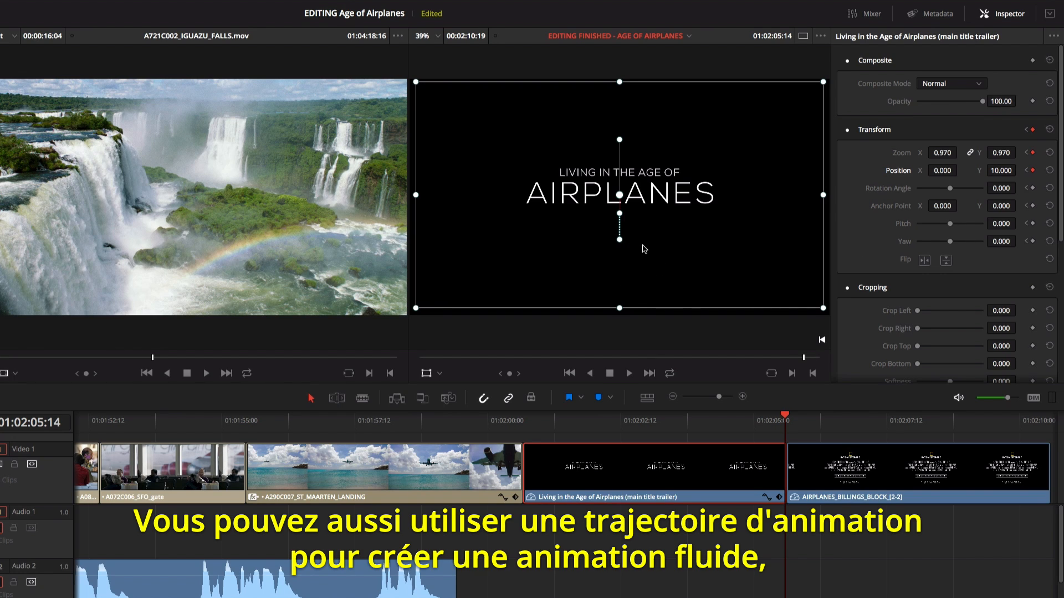
pyautogui.rightClick(620, 214)
pyautogui.click(645, 236)
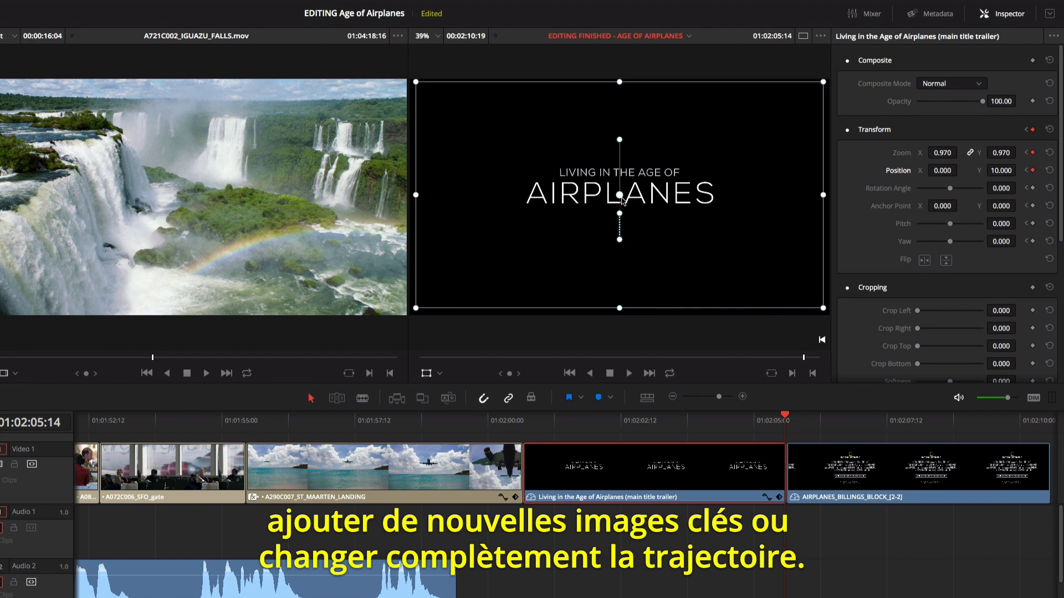
pyautogui.moveTo(620, 195)
pyautogui.mouseDown()
pyautogui.moveTo(700, 170)
pyautogui.moveTo(535, 161)
pyautogui.mouseUp()
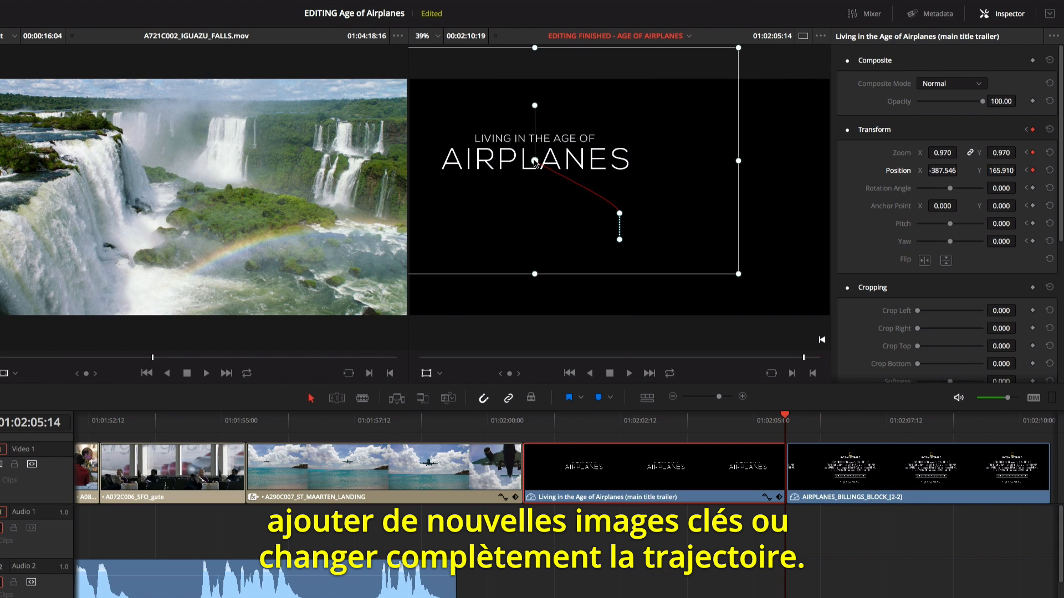
pyautogui.moveTo(535, 105)
pyautogui.mouseDown()
pyautogui.moveTo(553, 108)
pyautogui.moveTo(516, 109)
pyautogui.moveTo(535, 111)
pyautogui.mouseUp()
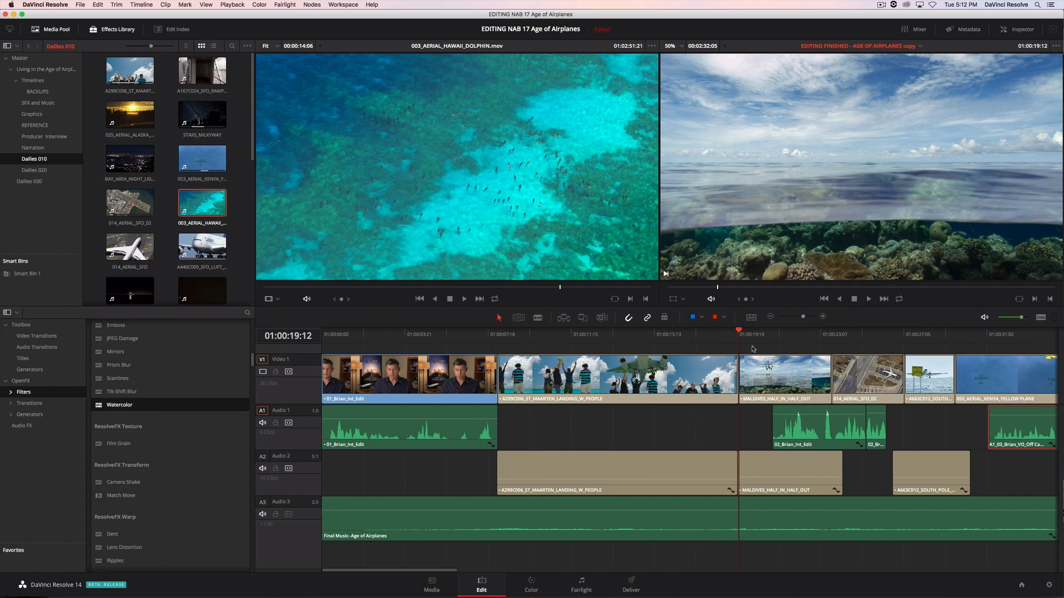
# - Set the MALDIVES_HALF_IN_HALF_OUT clip's speed to 50% and play it back
pyautogui.press('space')
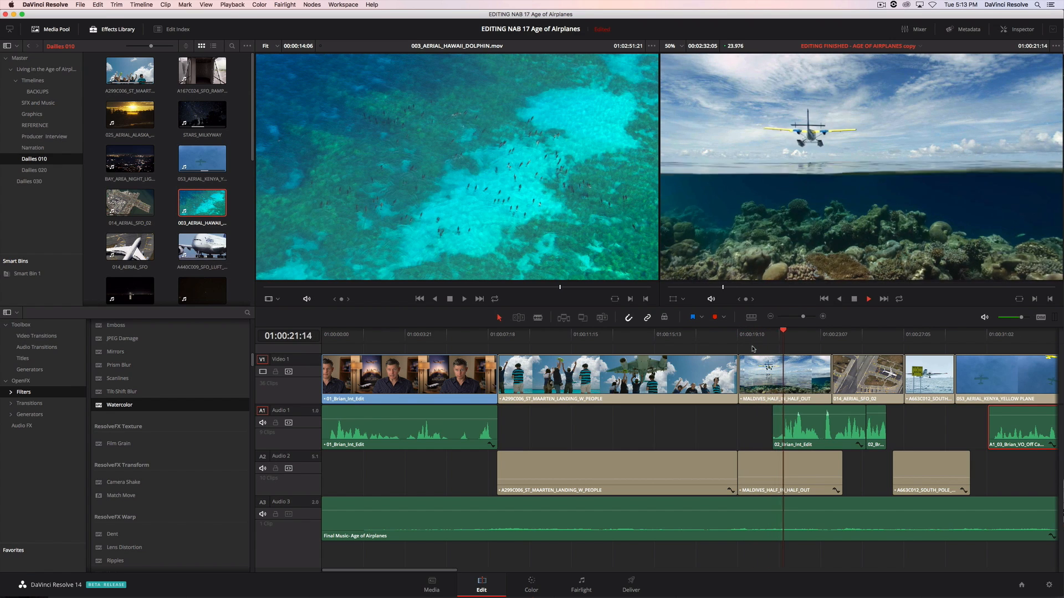
pyautogui.press('space')
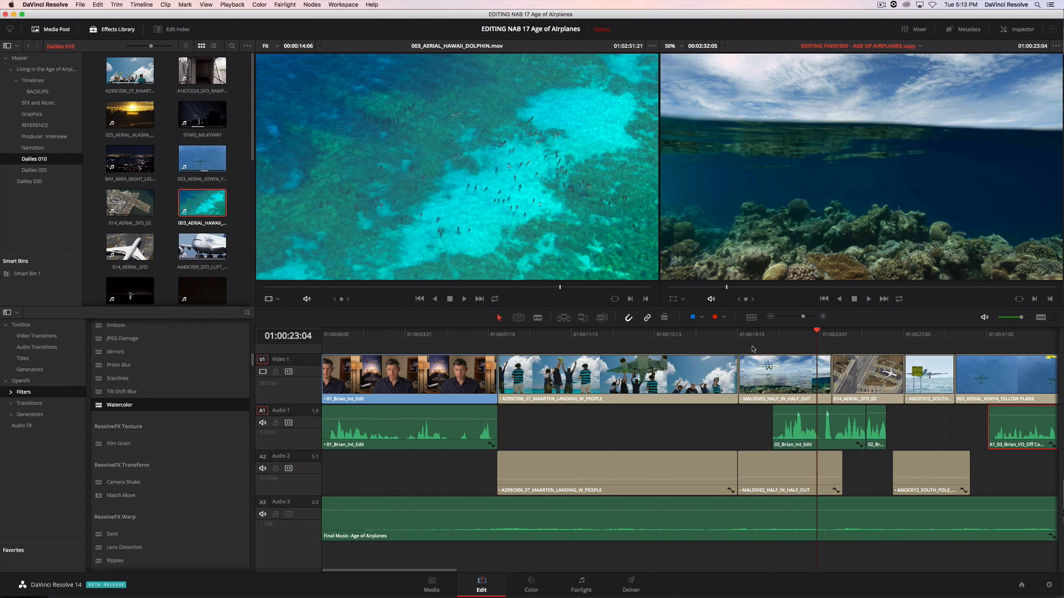
pyautogui.rightClick(766, 370)
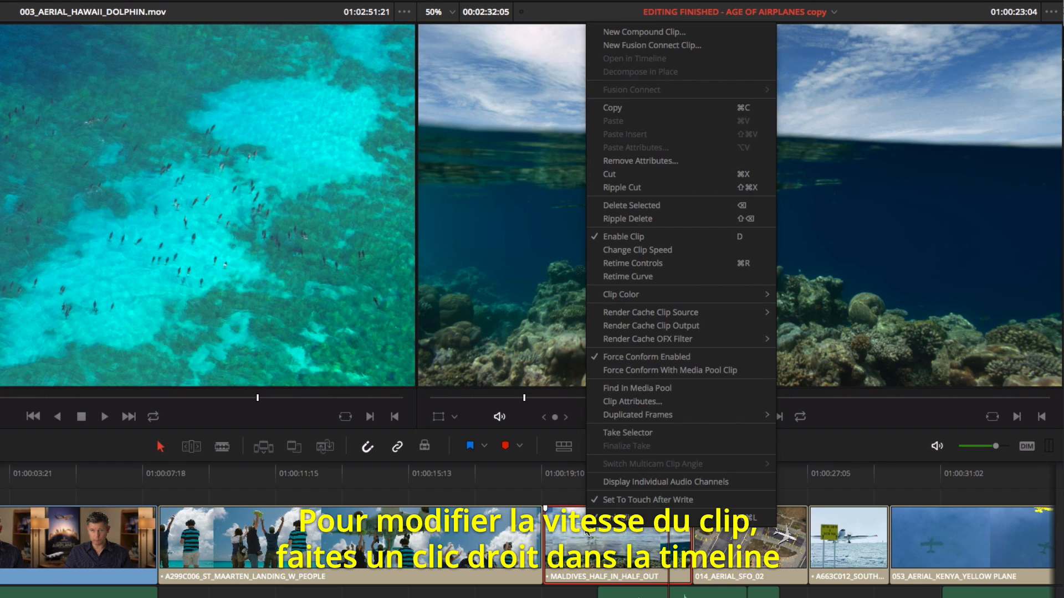
pyautogui.click(635, 252)
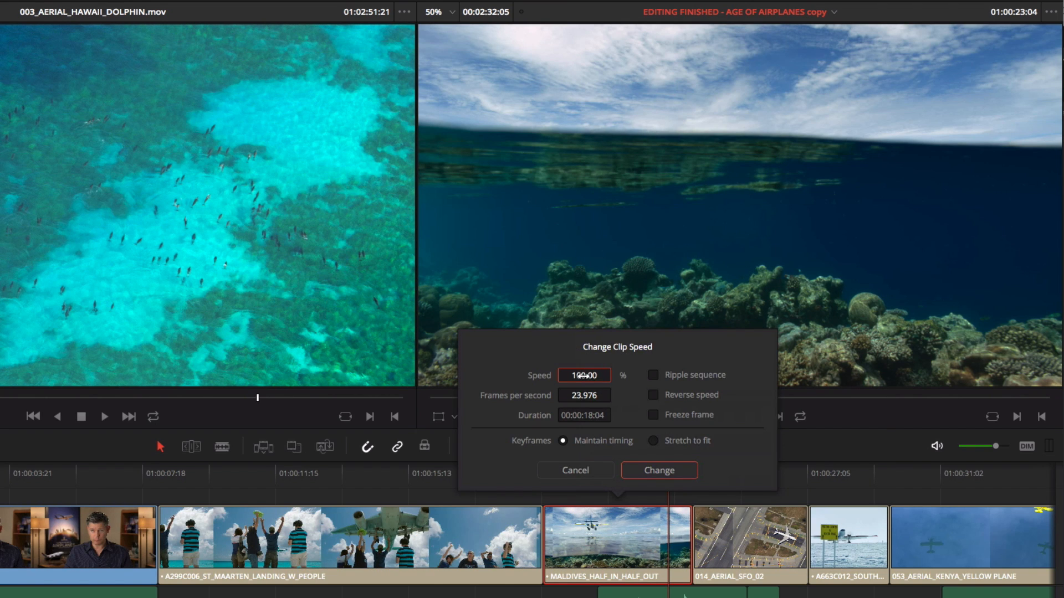
pyautogui.write('50')
pyautogui.click(665, 470)
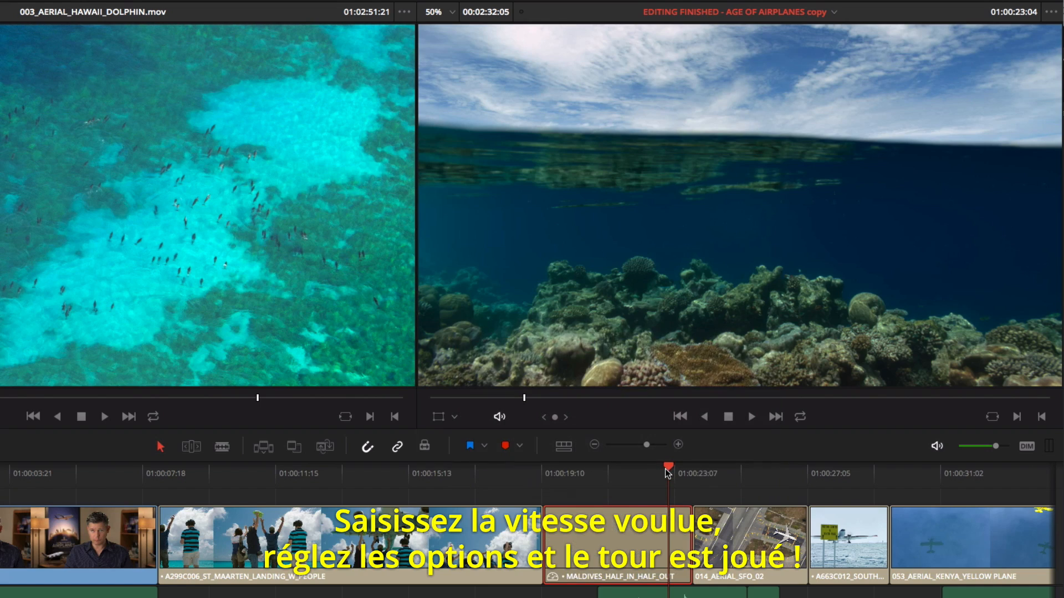
pyautogui.click(545, 471)
pyautogui.press('space')
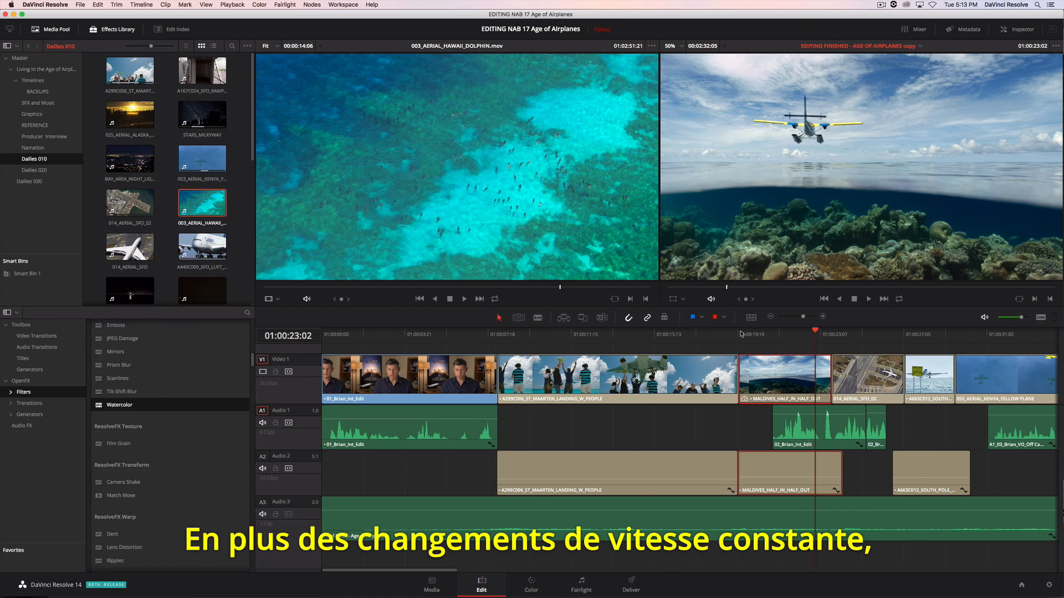
# - Play A299C006_ST_MAARTEN_LANDING_W_PEOPLE, show its retime controls and add a speed point at about 01:00:12:00
pyautogui.click(513, 335)
pyautogui.press('space')
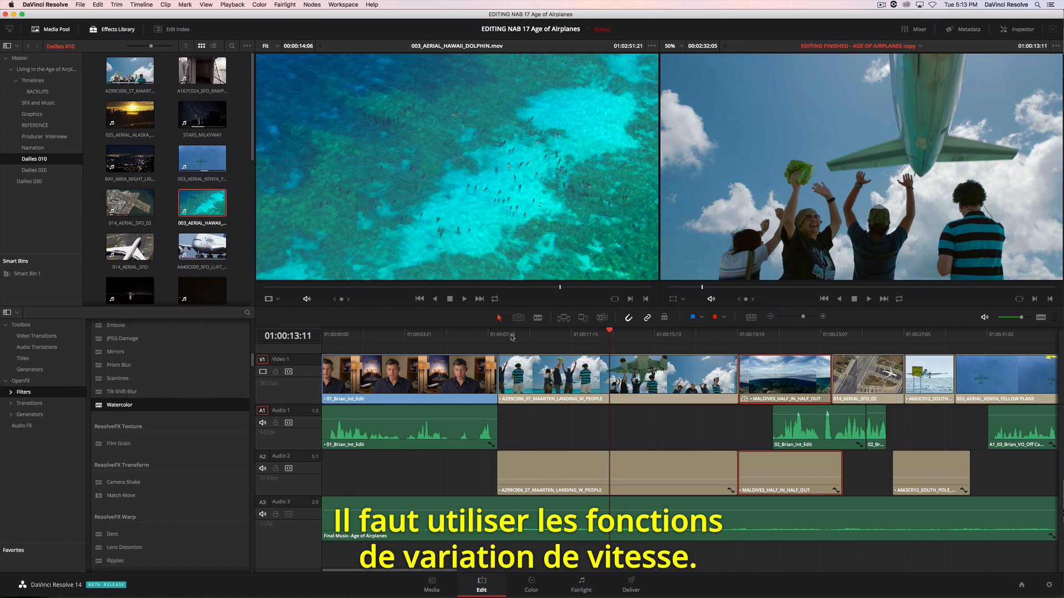
pyautogui.rightClick(579, 370)
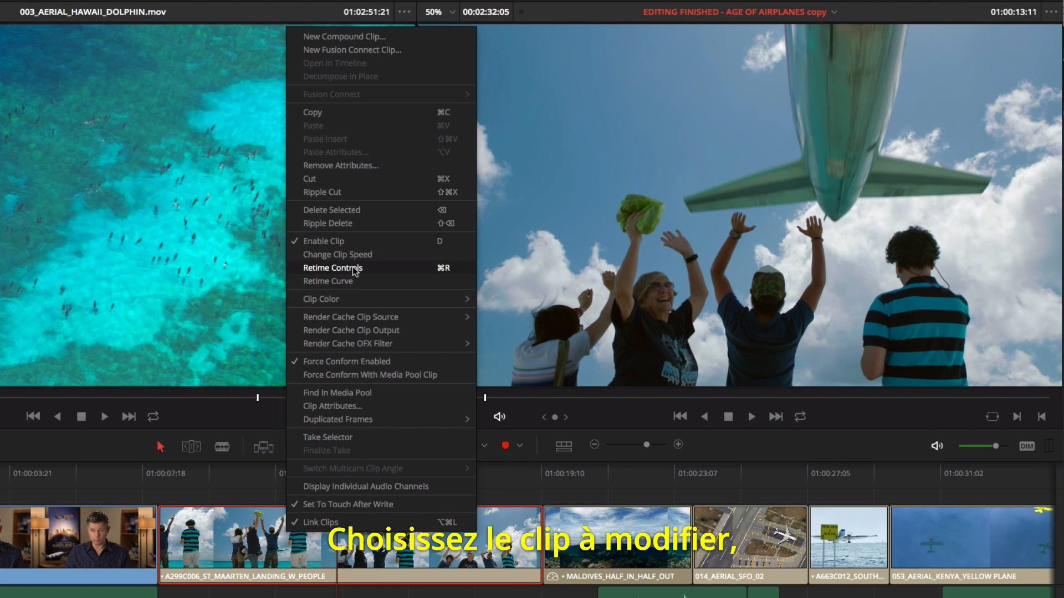
pyautogui.click(353, 268)
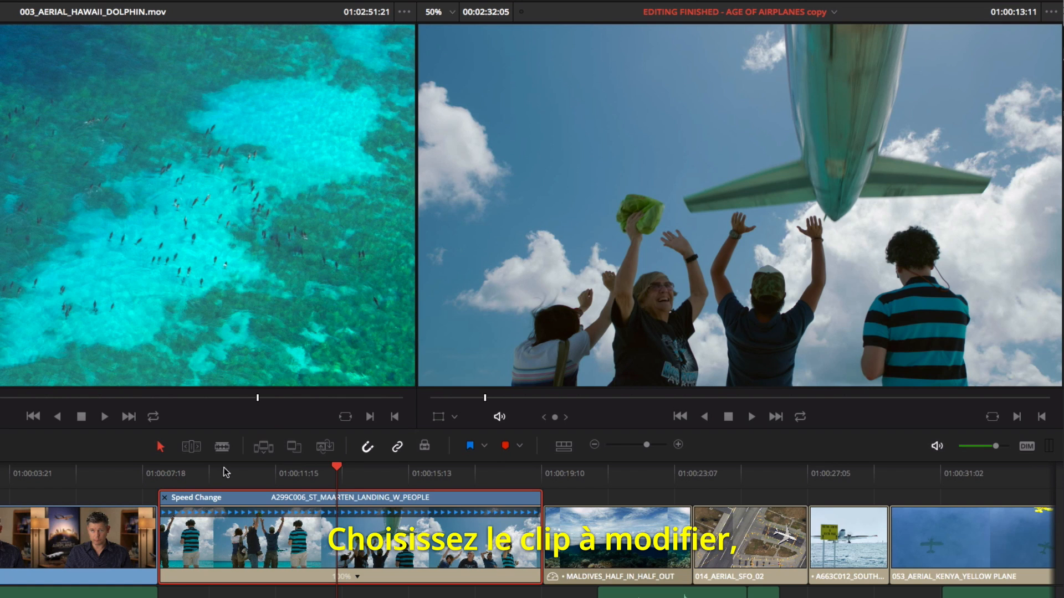
pyautogui.click(181, 471)
pyautogui.moveTo(182, 473); pyautogui.dragTo(290, 477)
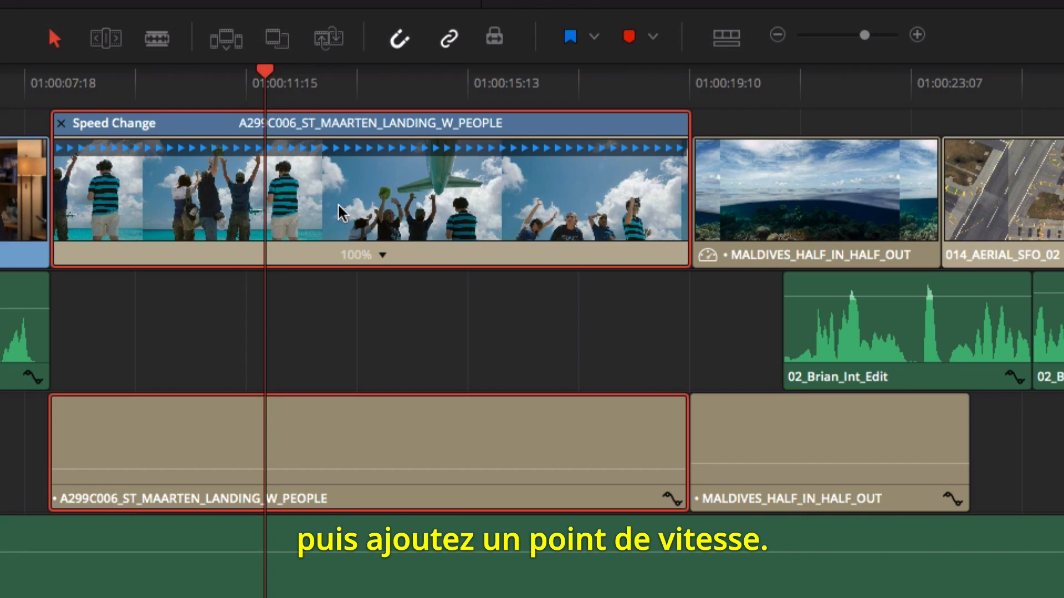
pyautogui.click(383, 256)
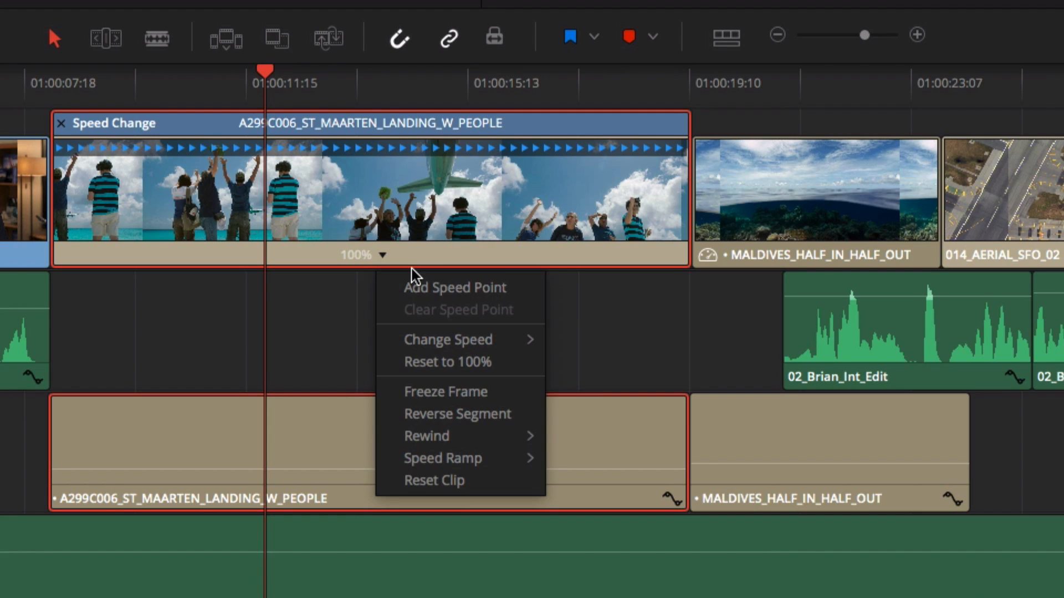
pyautogui.click(446, 288)
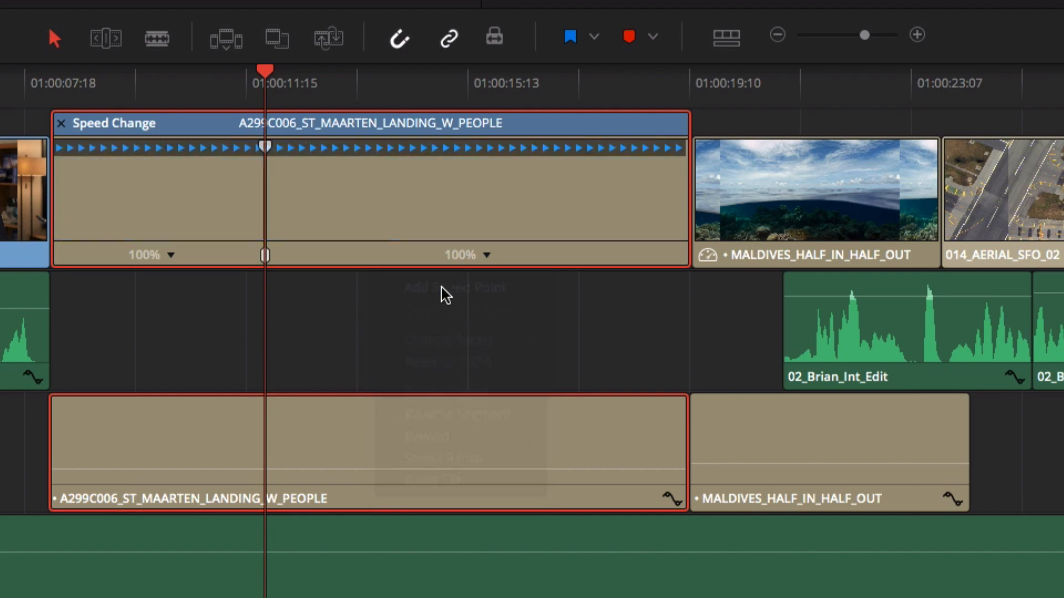
# - In trim mode, set the clip's speed to 200% before the speed point and 50% after it, and play the result
pyautogui.click(114, 39)
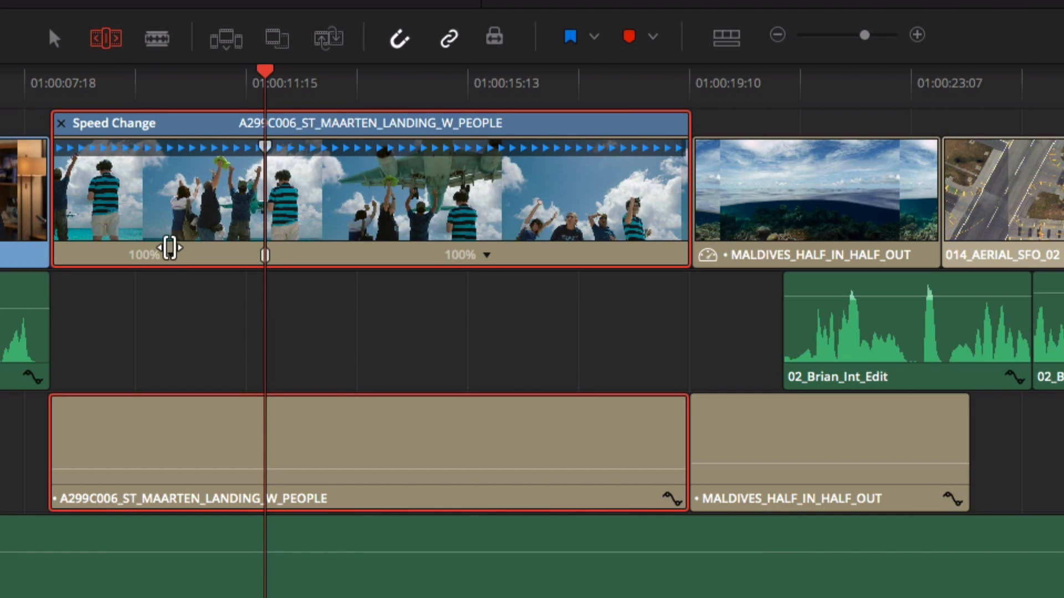
pyautogui.click(171, 255)
pyautogui.moveTo(238, 339)
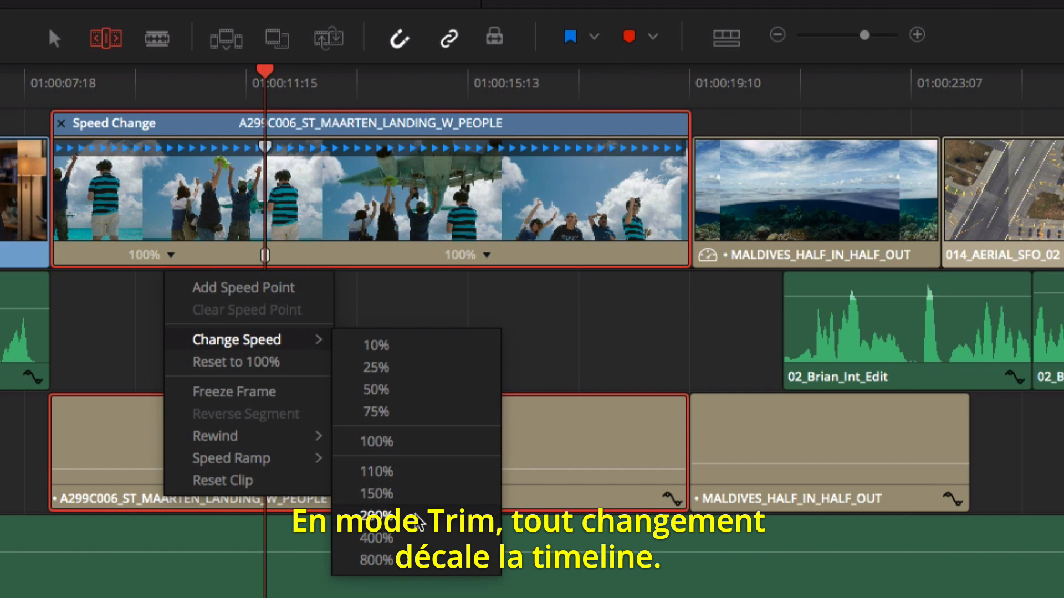
pyautogui.click(416, 515)
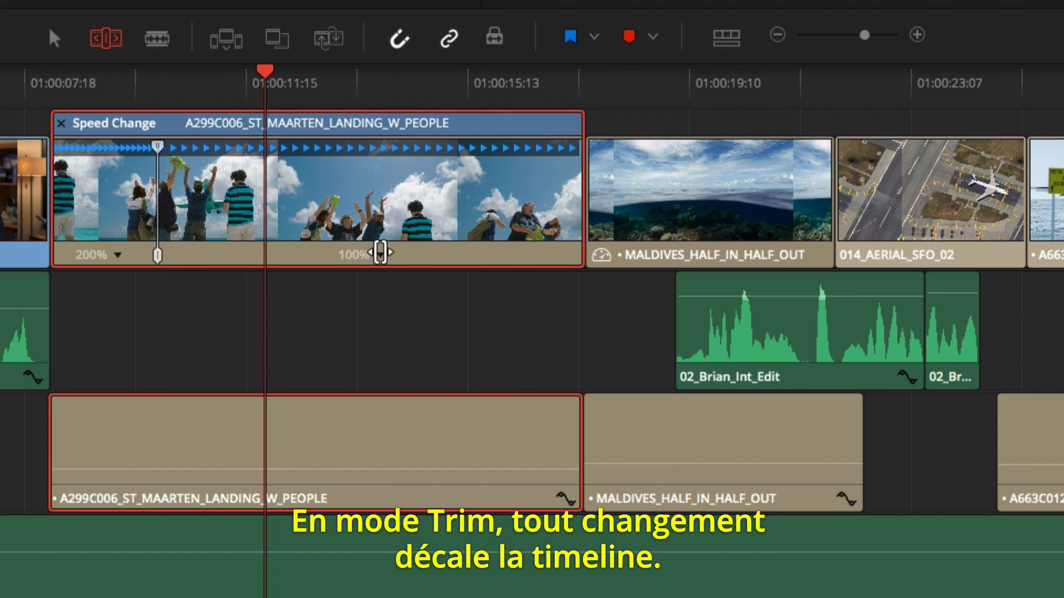
pyautogui.click(380, 253)
pyautogui.moveTo(417, 343)
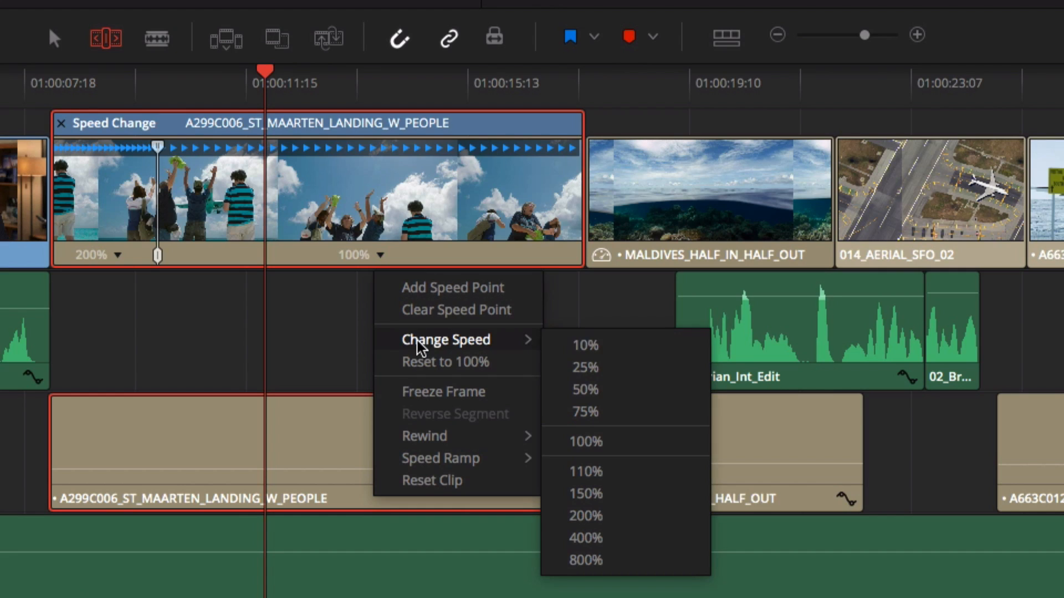
pyautogui.click(585, 390)
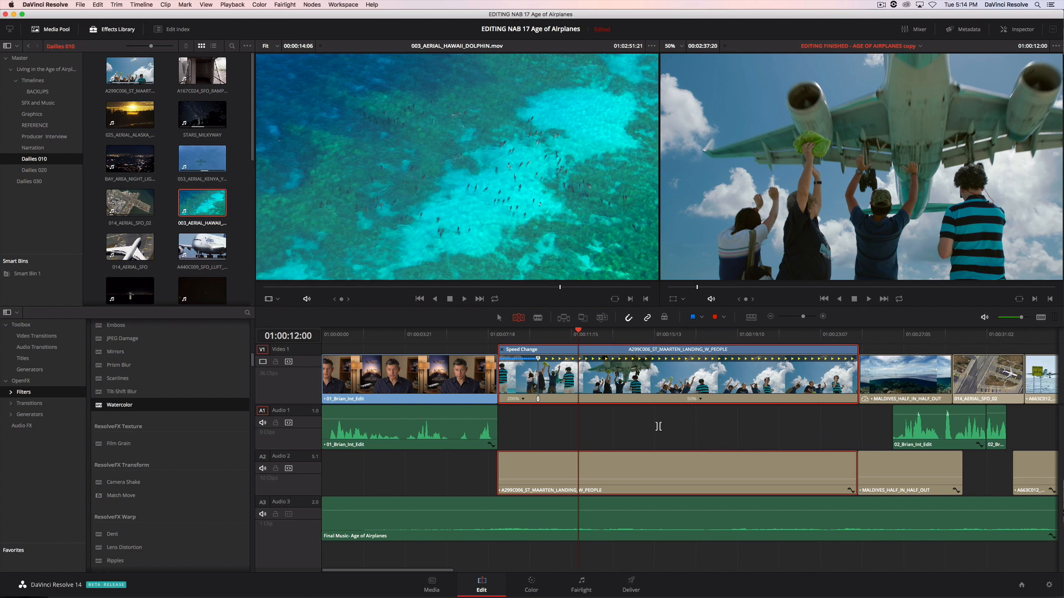
pyautogui.click(499, 334)
pyautogui.press('space')
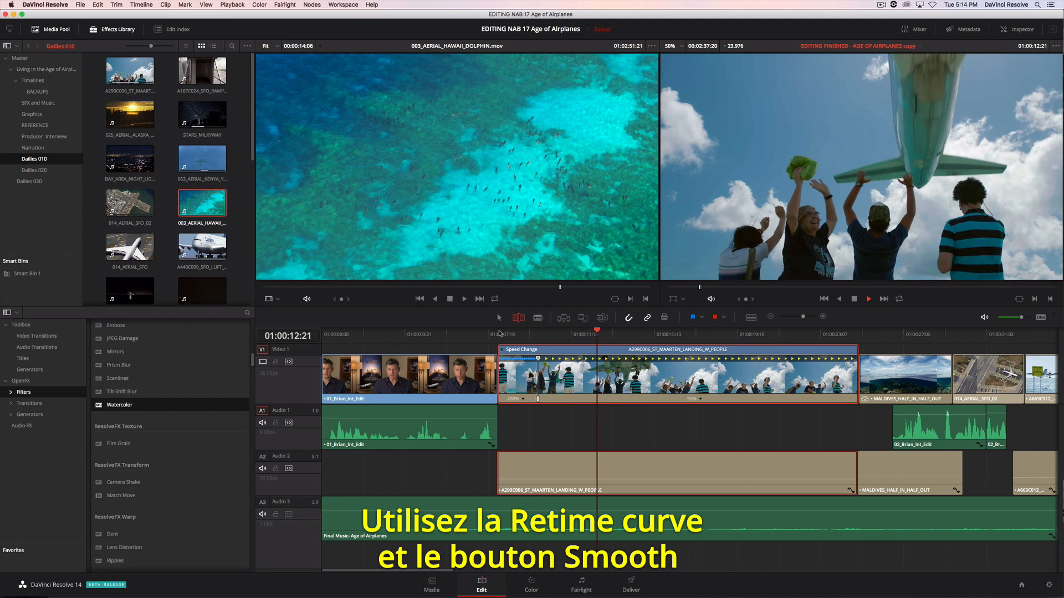
pyautogui.press('space')
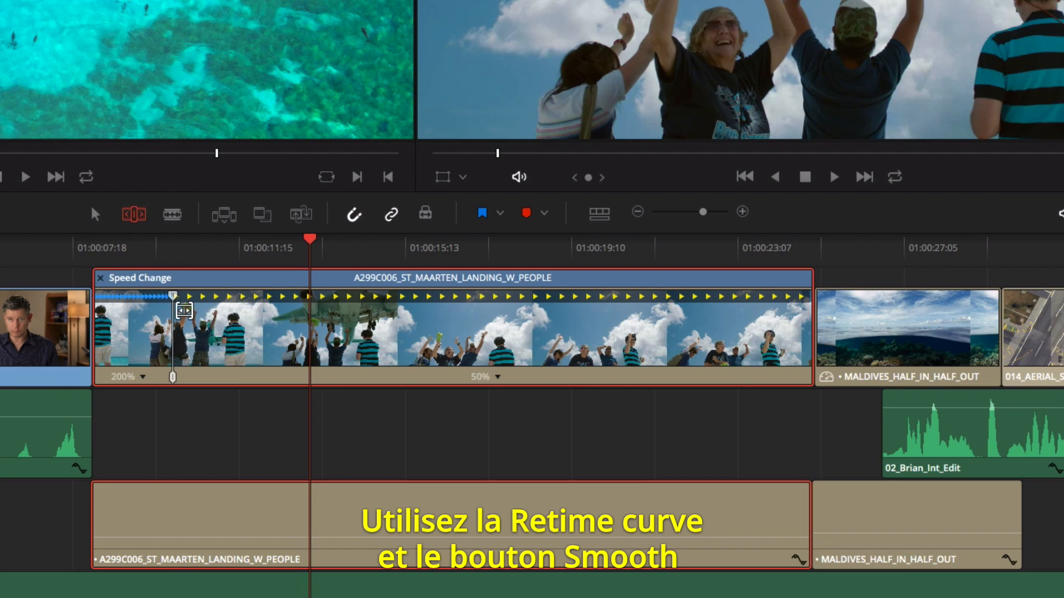
# - Show the clip's retime curve, smooth the speed point with longer handles, and adjust the speed levels on either side of it
pyautogui.rightClick(552, 373)
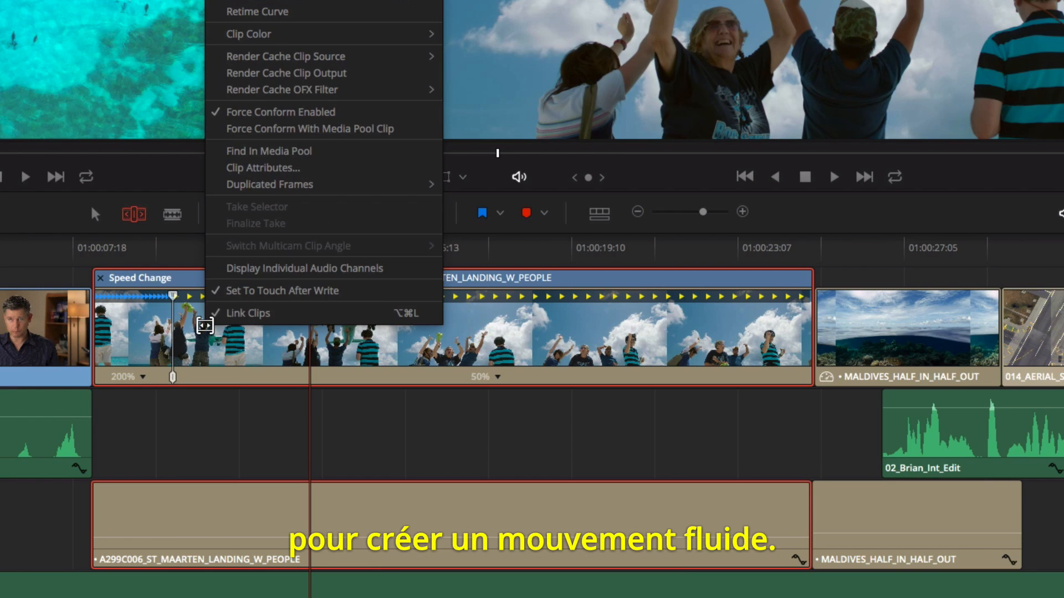
pyautogui.click(286, 12)
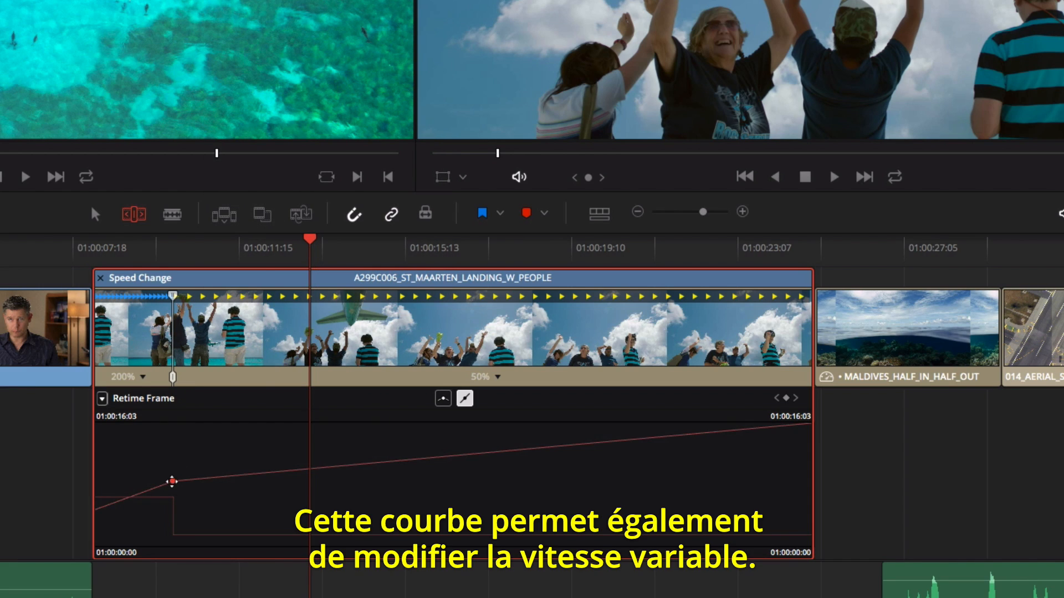
pyautogui.click(443, 398)
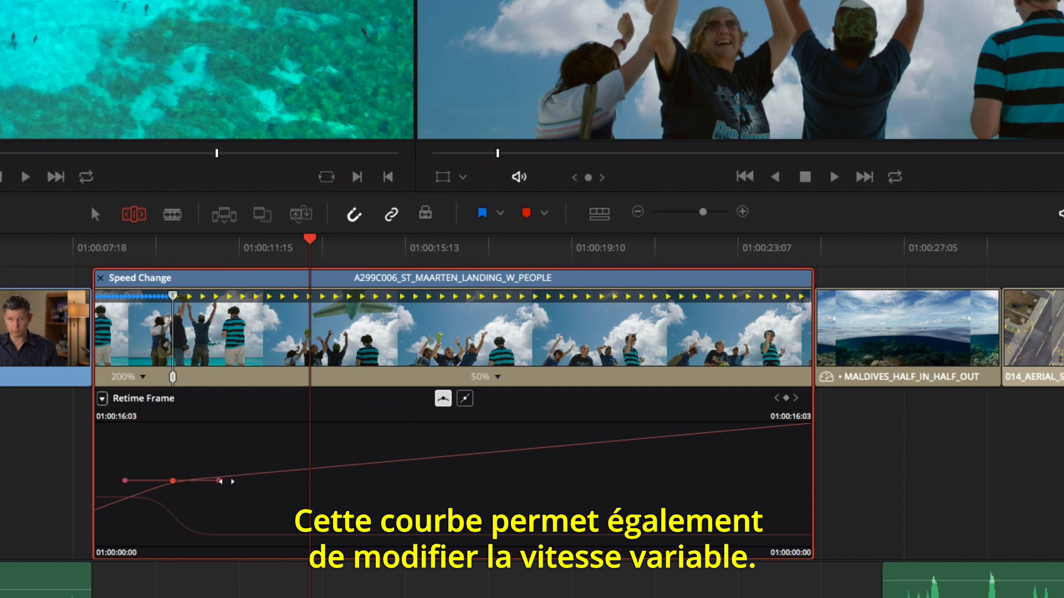
pyautogui.moveTo(227, 481)
pyautogui.mouseDown()
pyautogui.moveTo(243, 481)
pyautogui.moveTo(232, 481)
pyautogui.mouseUp()
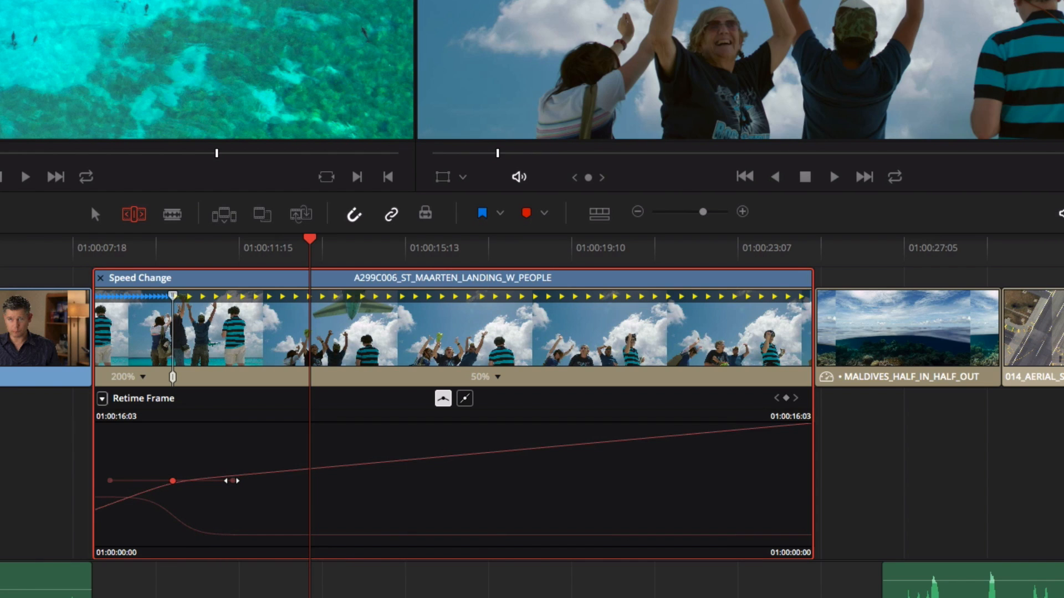
pyautogui.moveTo(344, 535); pyautogui.dragTo(345, 534)
pyautogui.moveTo(129, 497); pyautogui.dragTo(127, 477)
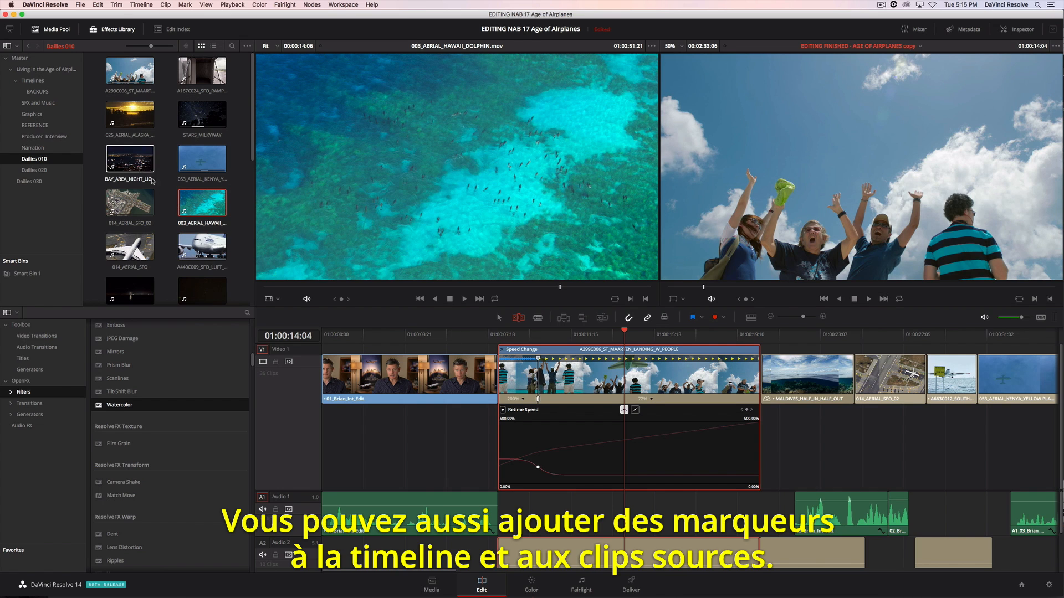
# - Open BAY_AREA_NIGHT_LIGHTS, show the bin's clips as a list and select that clip's Needs SFX marker
pyautogui.doubleClick(132, 165)
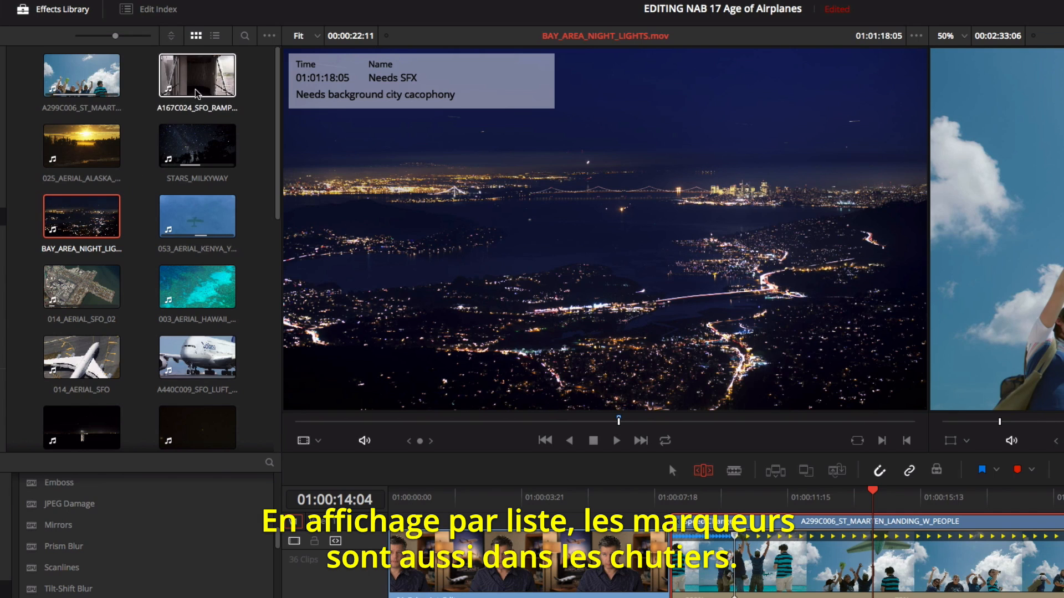
pyautogui.click(215, 36)
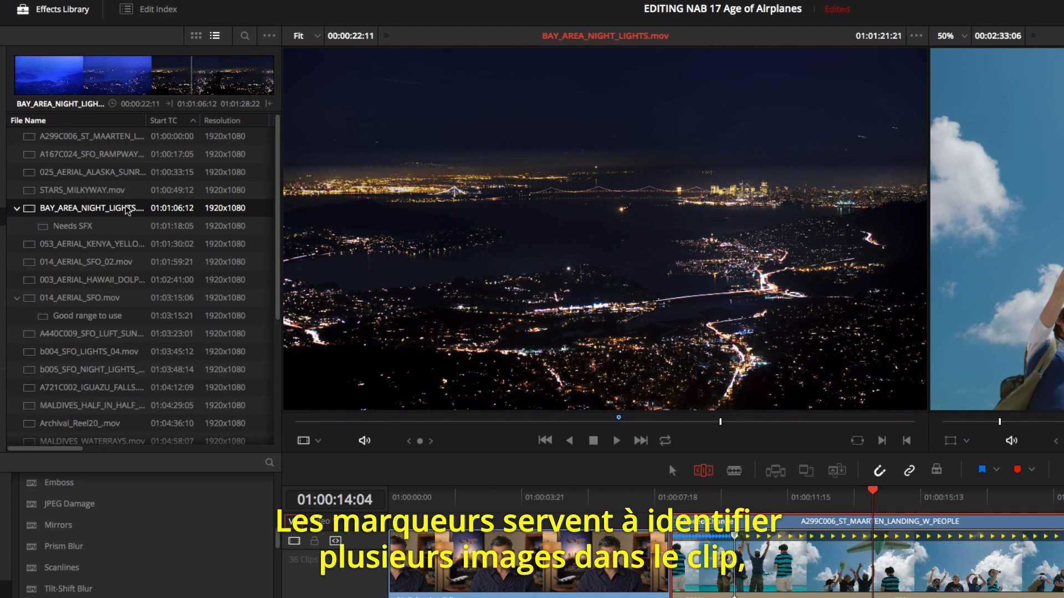
pyautogui.click(113, 229)
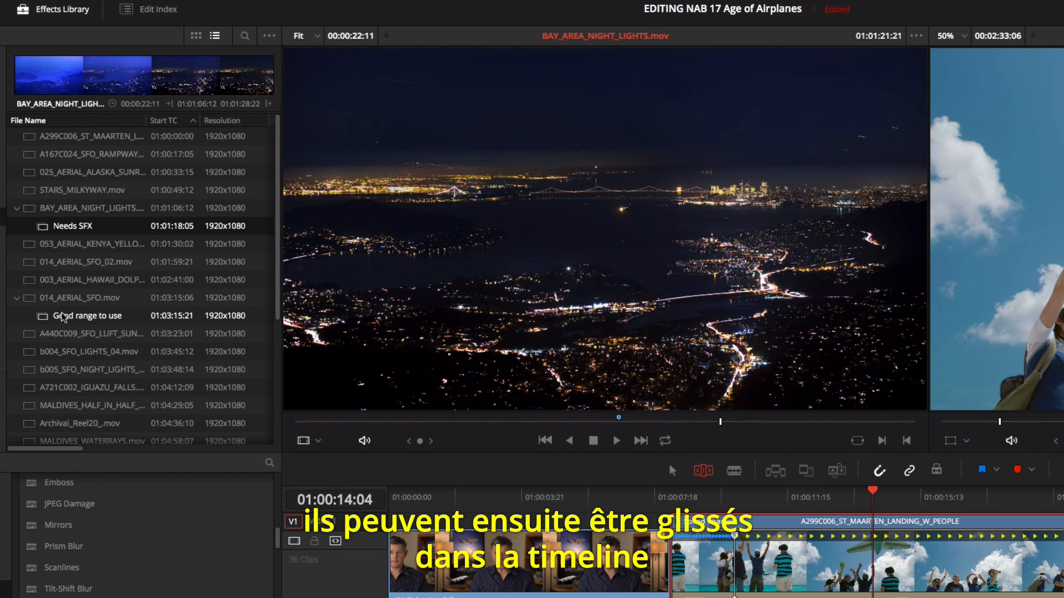
# - Add the Good range to use section of 014_AERIAL_SFO from the bin to the timeline
pyautogui.moveTo(44, 322); pyautogui.dragTo(160, 339)
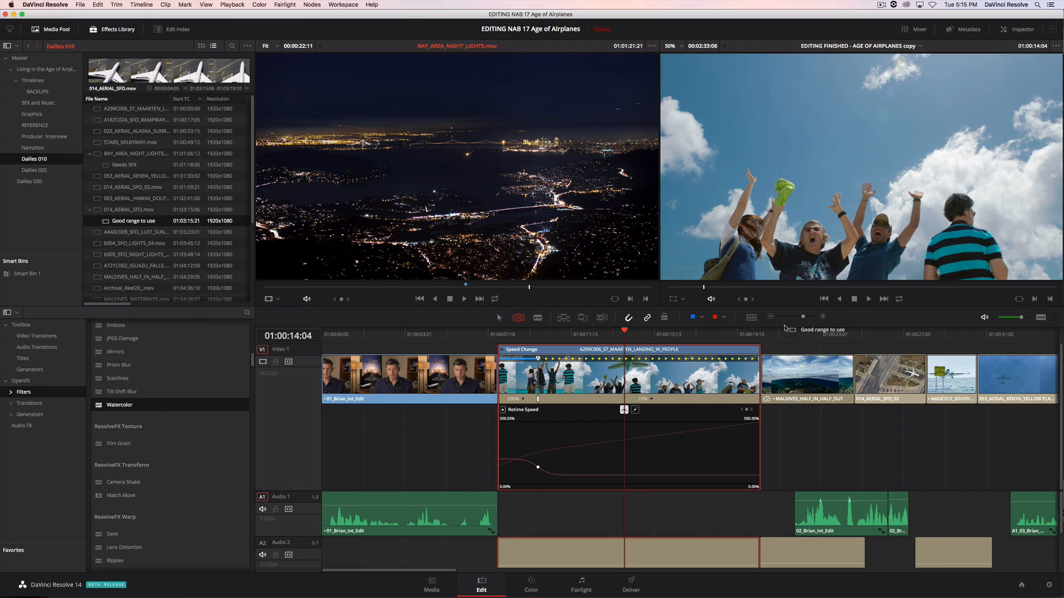
pyautogui.moveTo(784, 327); pyautogui.dragTo(916, 371)
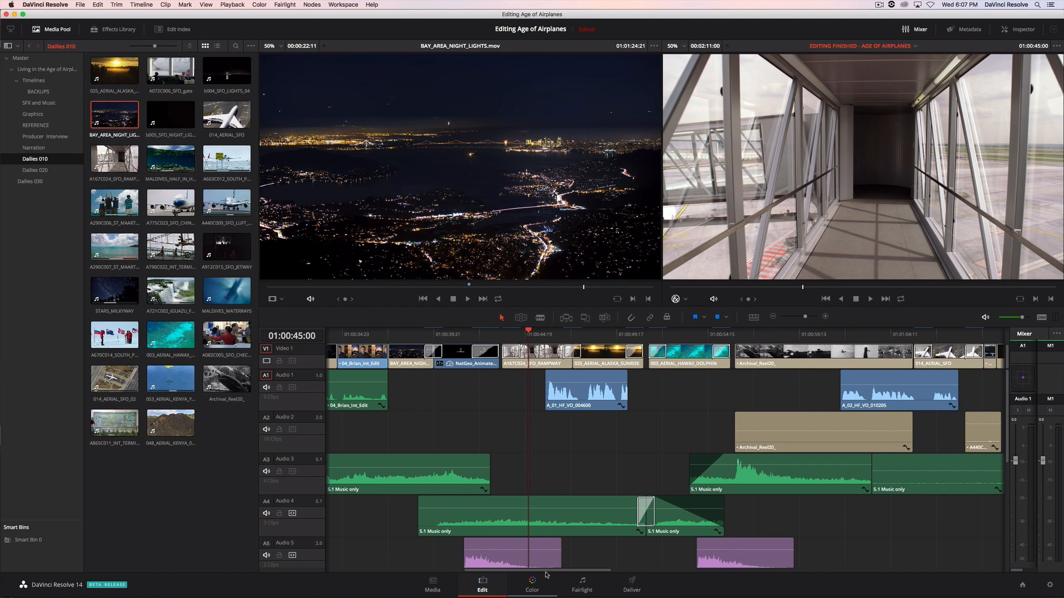
# - Play the timeline, then extend the end of the A_01_HF_VO_004600 narration clip on Audio 1 to just before 01:00:50:20
pyautogui.press('space')
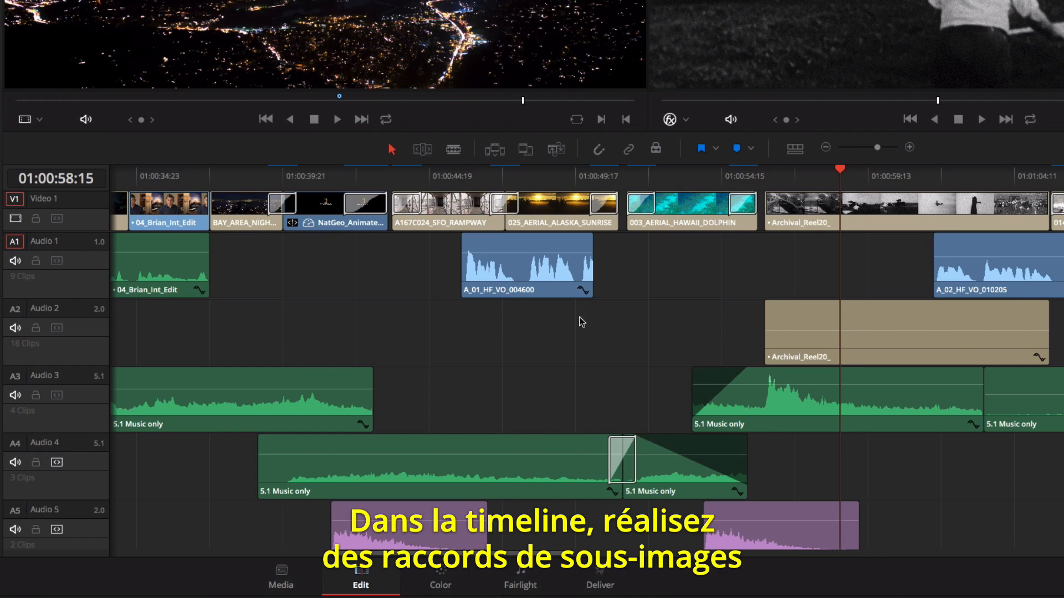
pyautogui.click(609, 176)
pyautogui.click(909, 148)
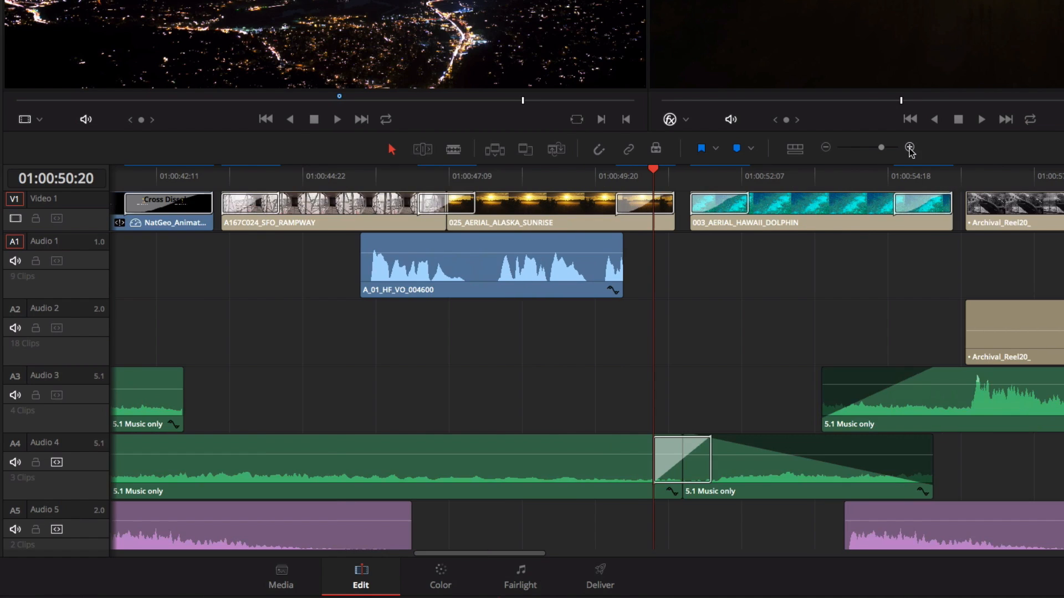
pyautogui.click(909, 147)
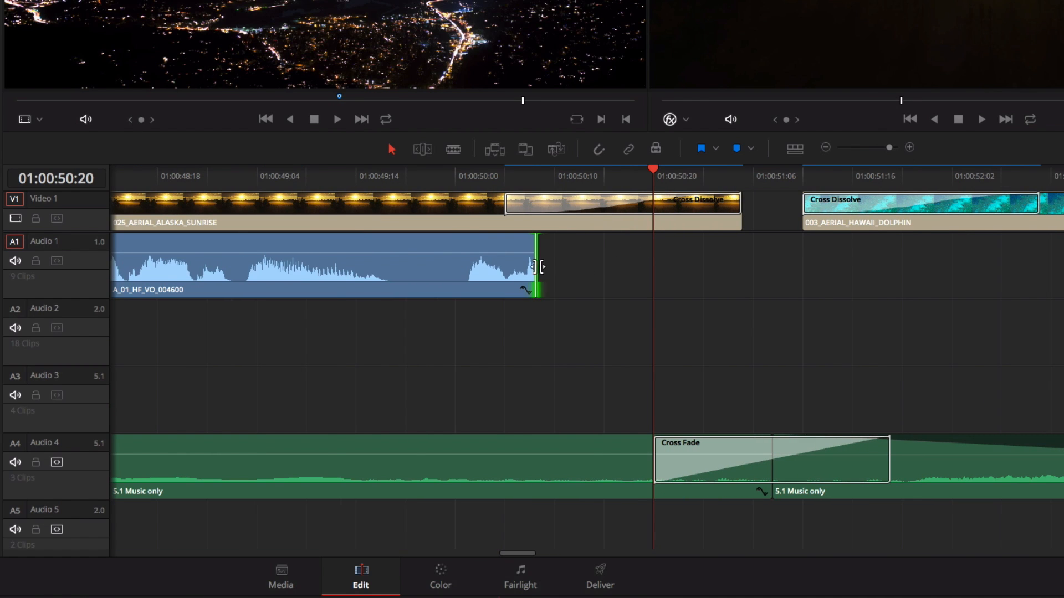
pyautogui.moveTo(538, 267); pyautogui.dragTo(642, 272)
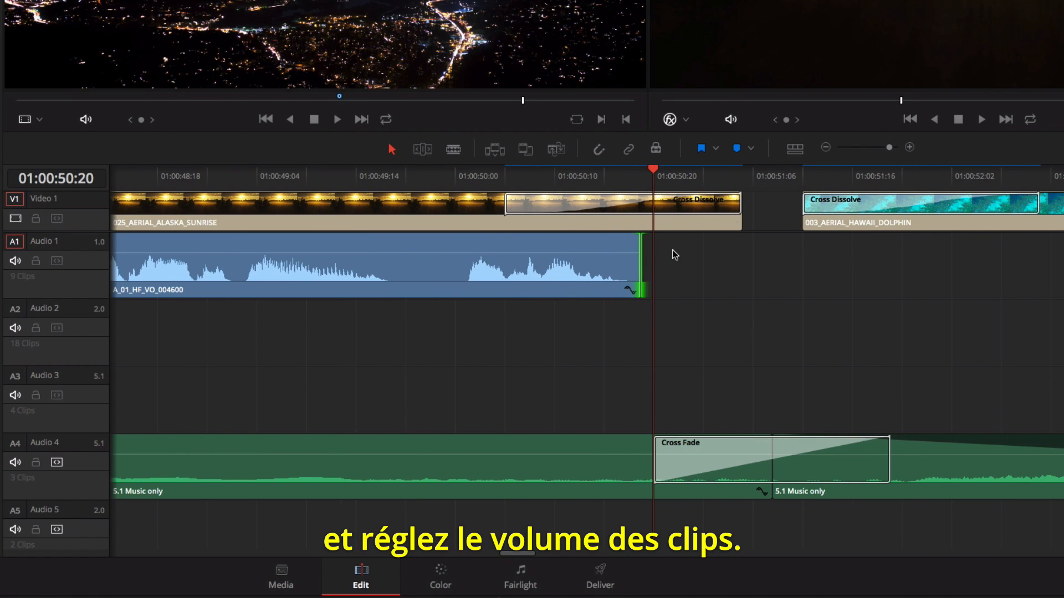
pyautogui.click(825, 148)
pyautogui.click(825, 148)
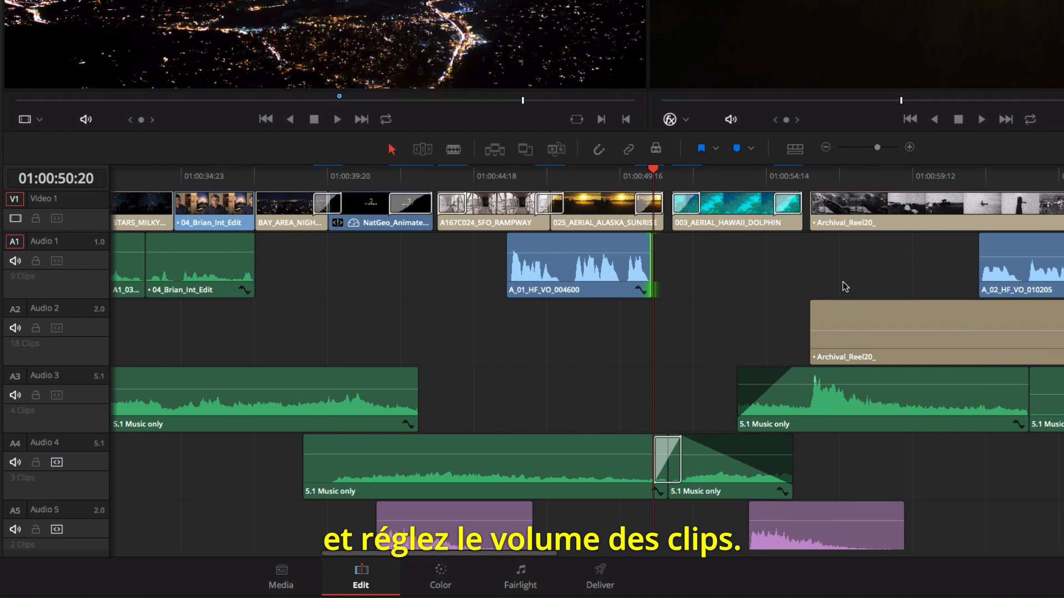
# - Raise the volume of the Archival_Reel20_ clip on Audio 2 and play the timeline from near the start of the A_01_HF_VO_004600 narration
pyautogui.moveTo(839, 330); pyautogui.dragTo(838, 315)
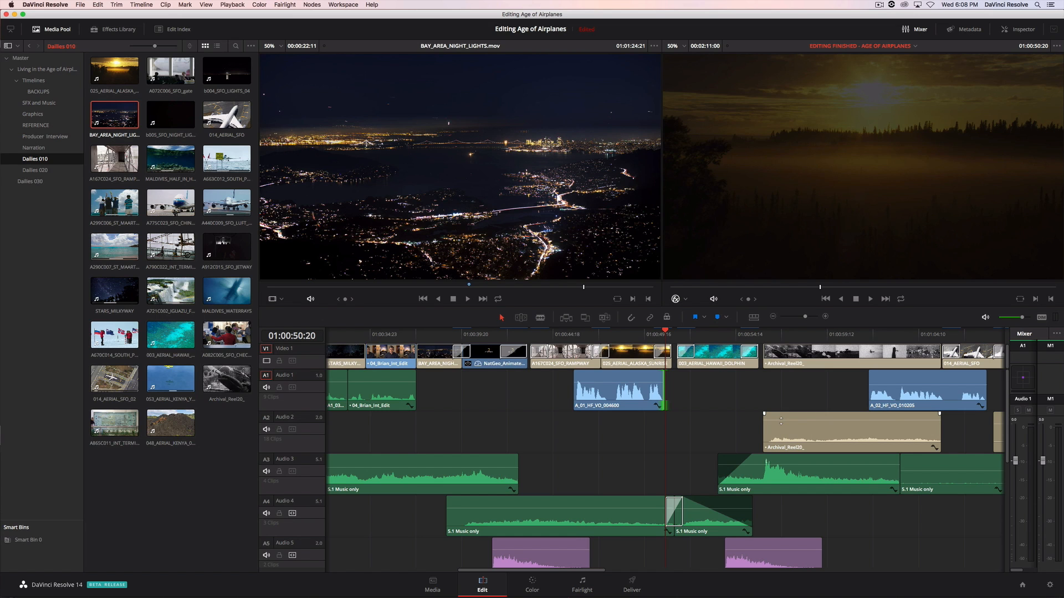
pyautogui.click(573, 335)
pyautogui.press('space')
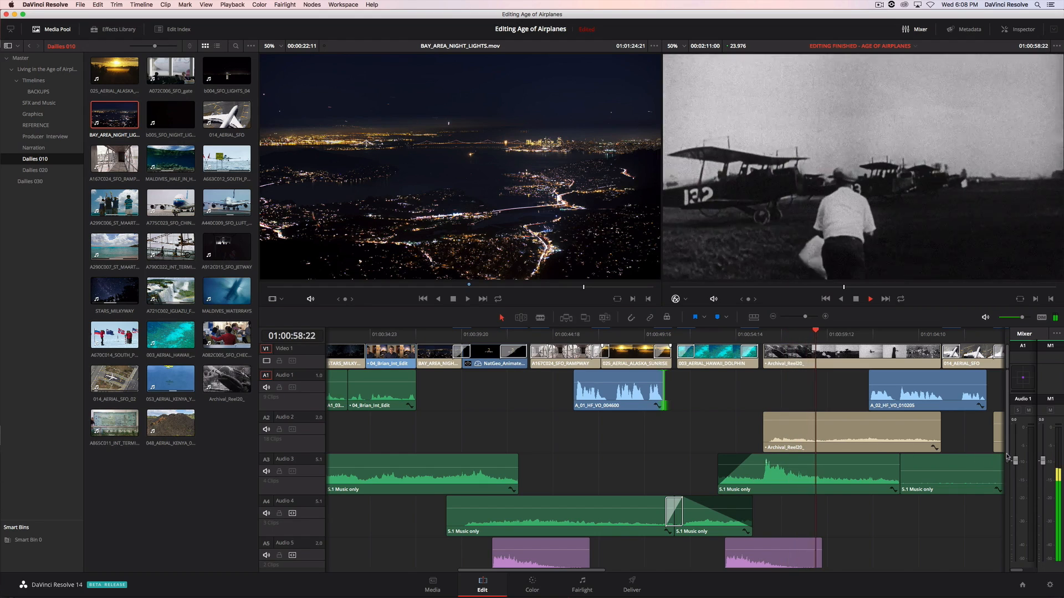
# - Widen the mixer to show all the channel strips and pan Audio 3 towards the front left in its surround panner
pyautogui.moveTo(1010, 452); pyautogui.dragTo(856, 459)
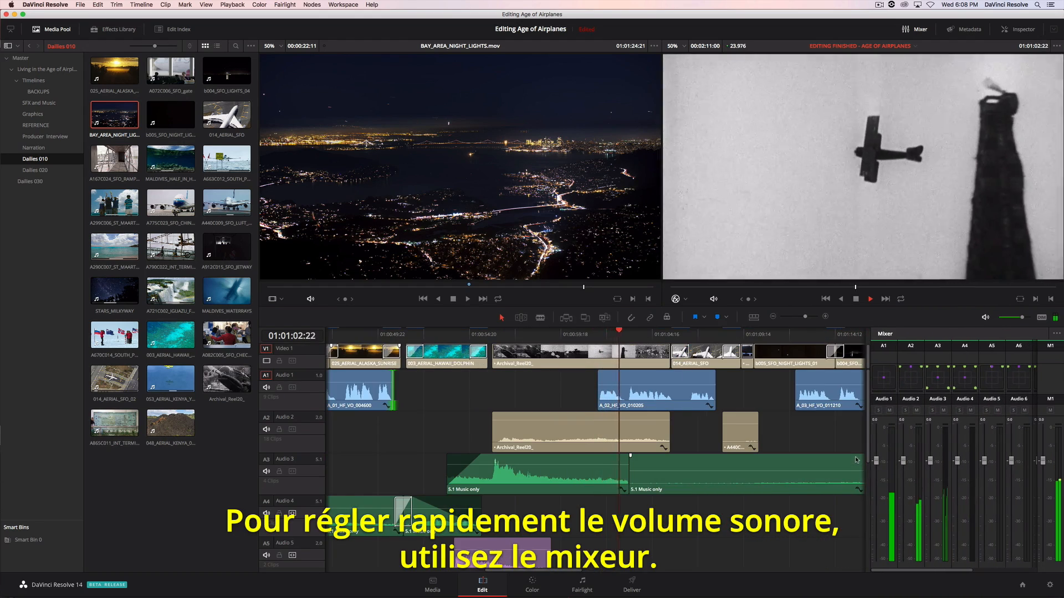
pyautogui.doubleClick(941, 381)
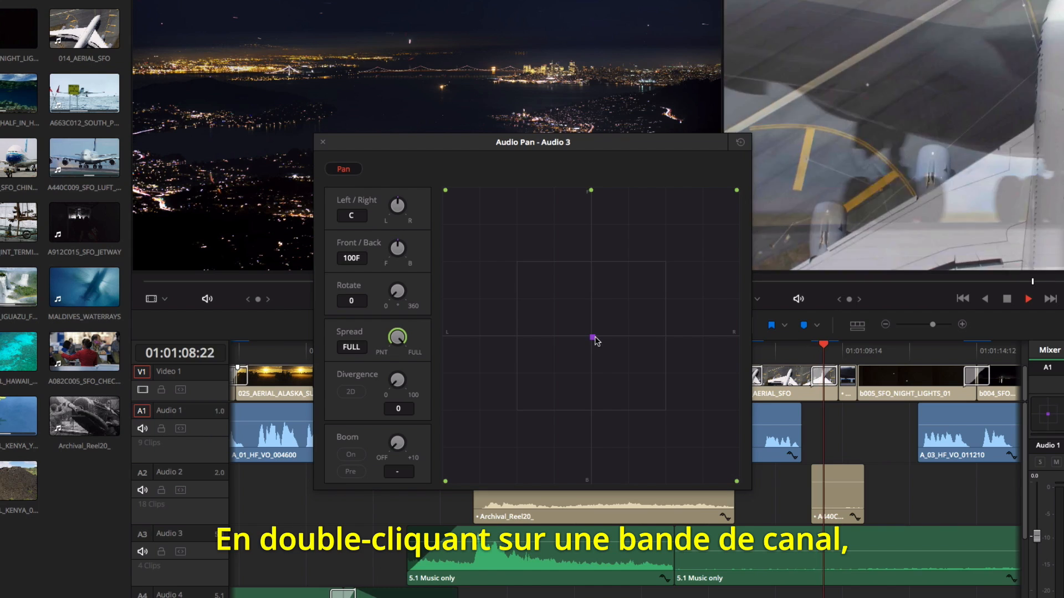
pyautogui.moveTo(583, 328); pyautogui.dragTo(544, 280)
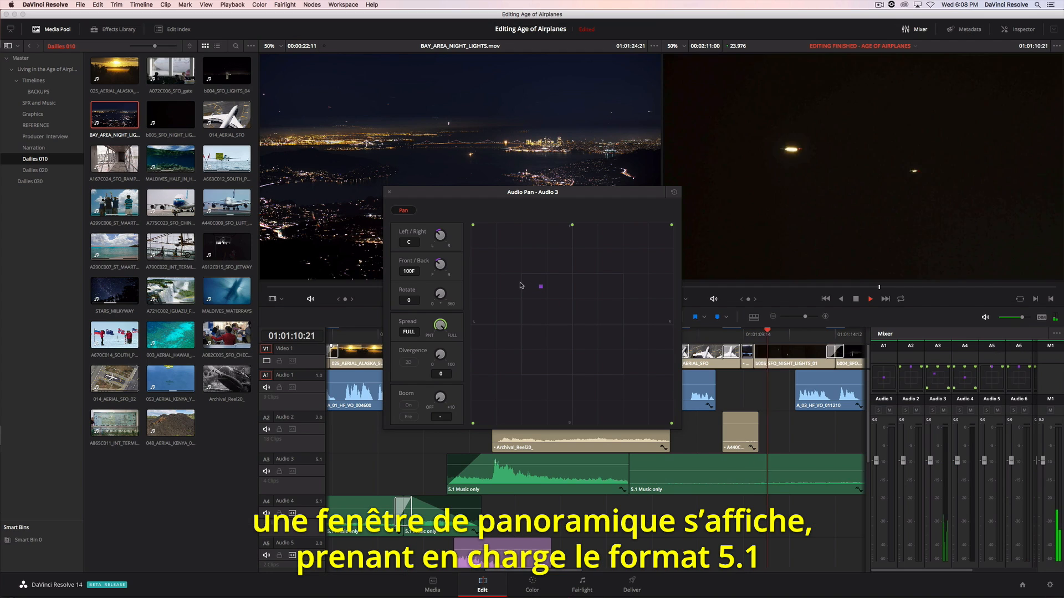
pyautogui.click(390, 193)
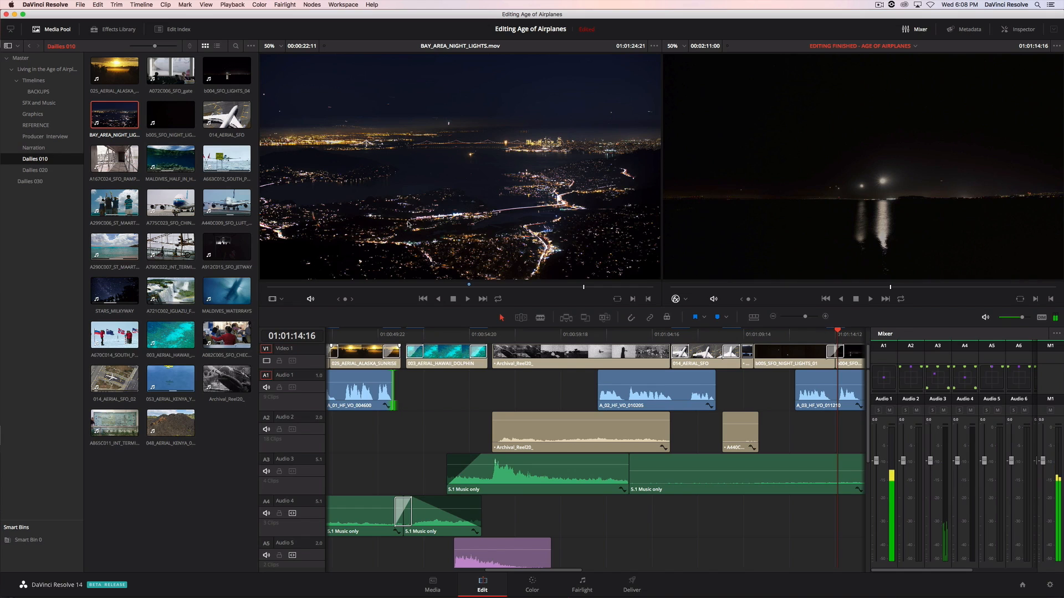
# - Adjust the parametric equaliser of the Archival_Reel20_ clip on Audio 2
pyautogui.click(572, 435)
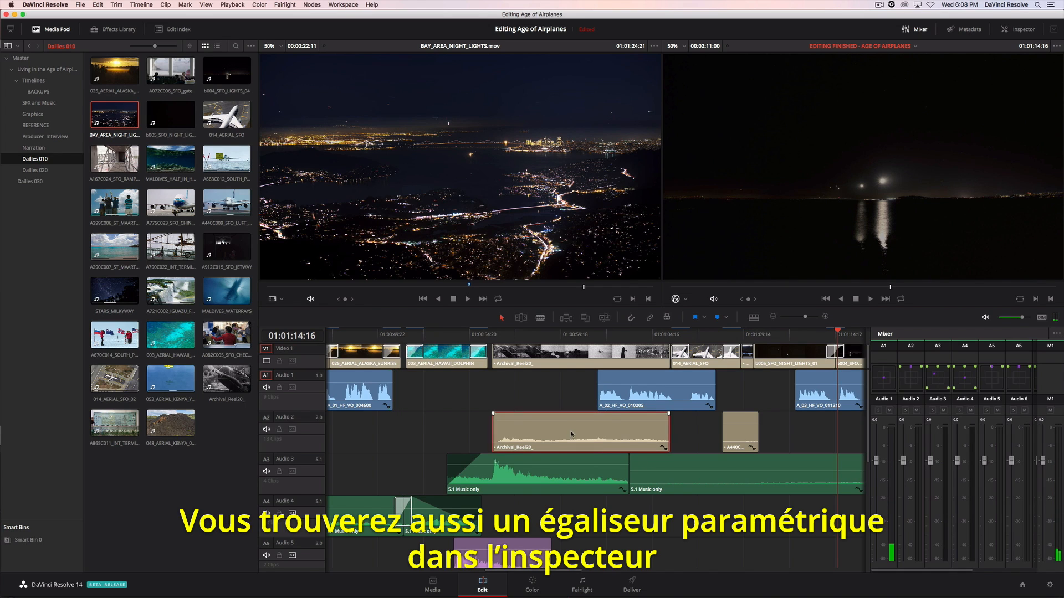
pyautogui.click(1018, 30)
pyautogui.moveTo(979, 147); pyautogui.dragTo(1010, 144)
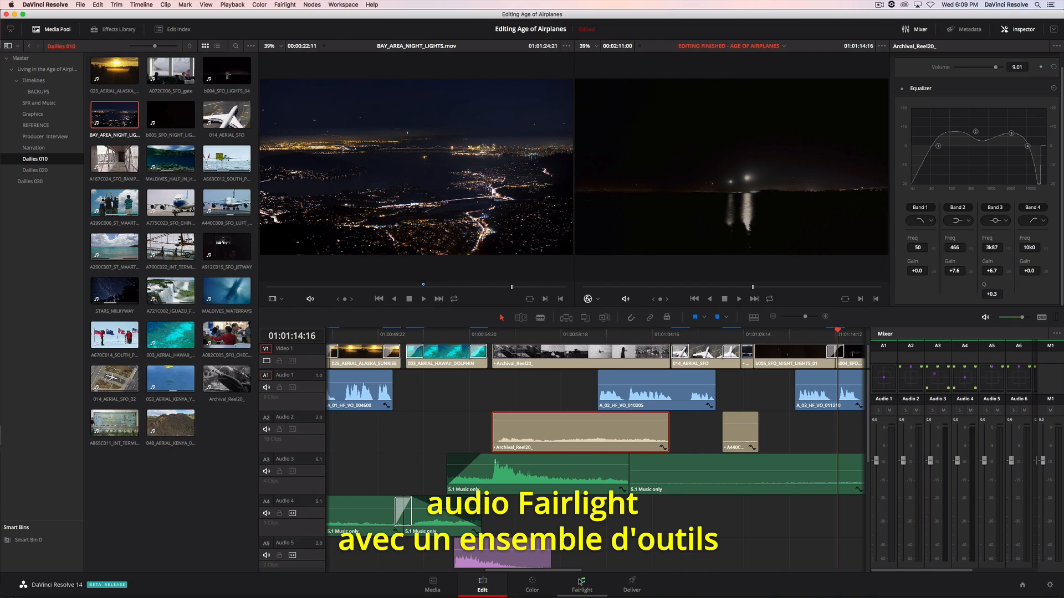
# - Switch to the Fairlight page, play the mix and enlarge the tracks to examine their waveforms
pyautogui.click(580, 582)
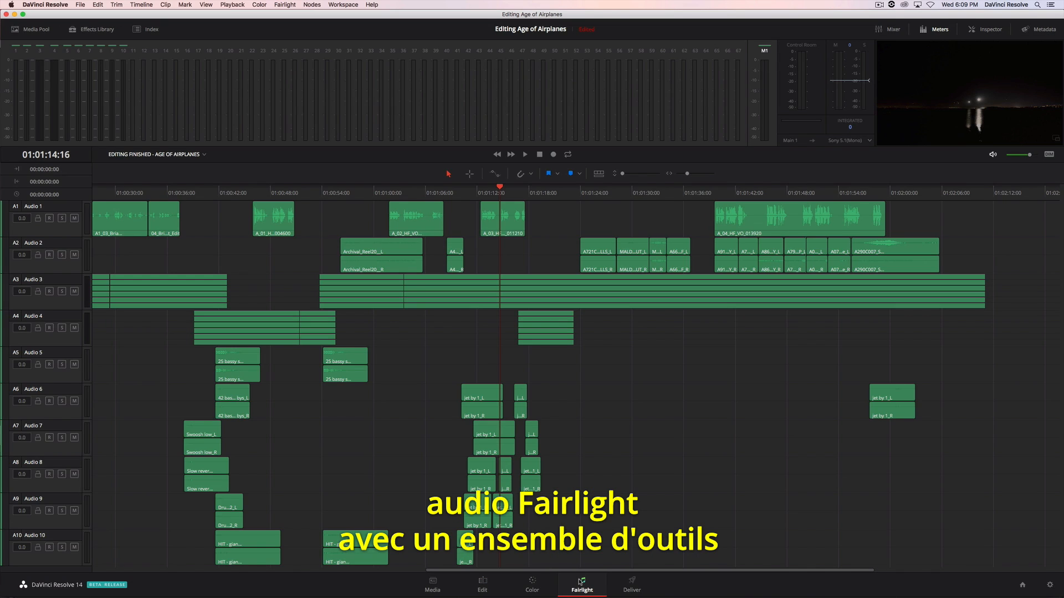
pyautogui.press('space')
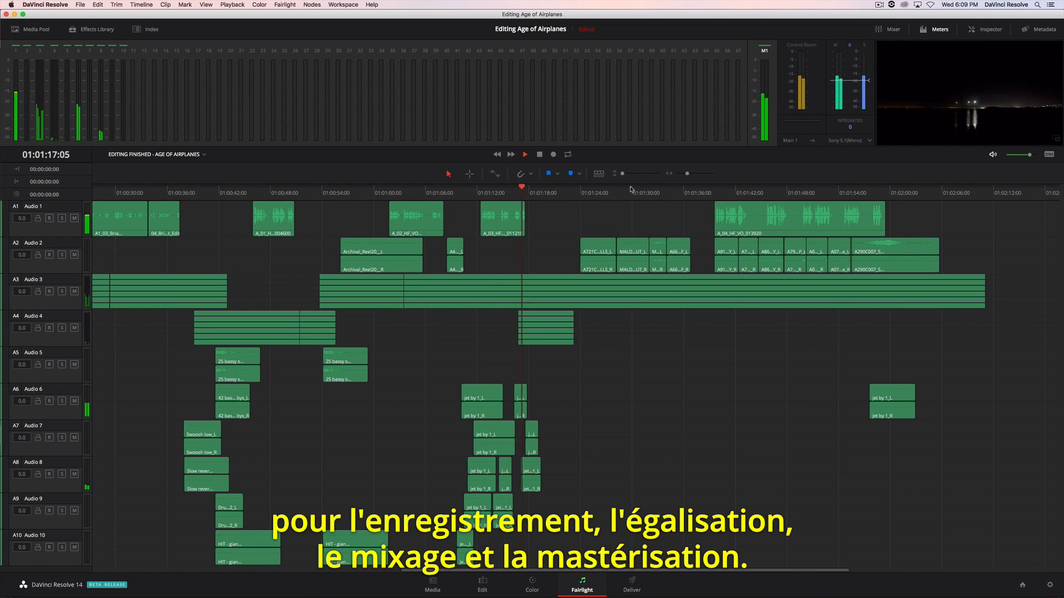
pyautogui.moveTo(625, 174); pyautogui.dragTo(651, 177)
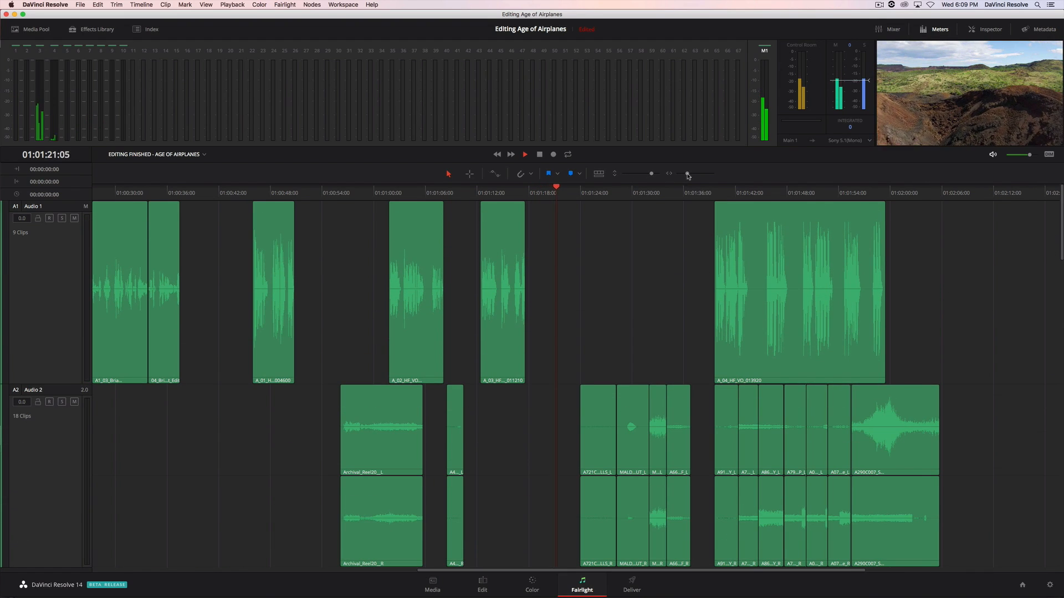
pyautogui.moveTo(688, 175); pyautogui.dragTo(689, 175)
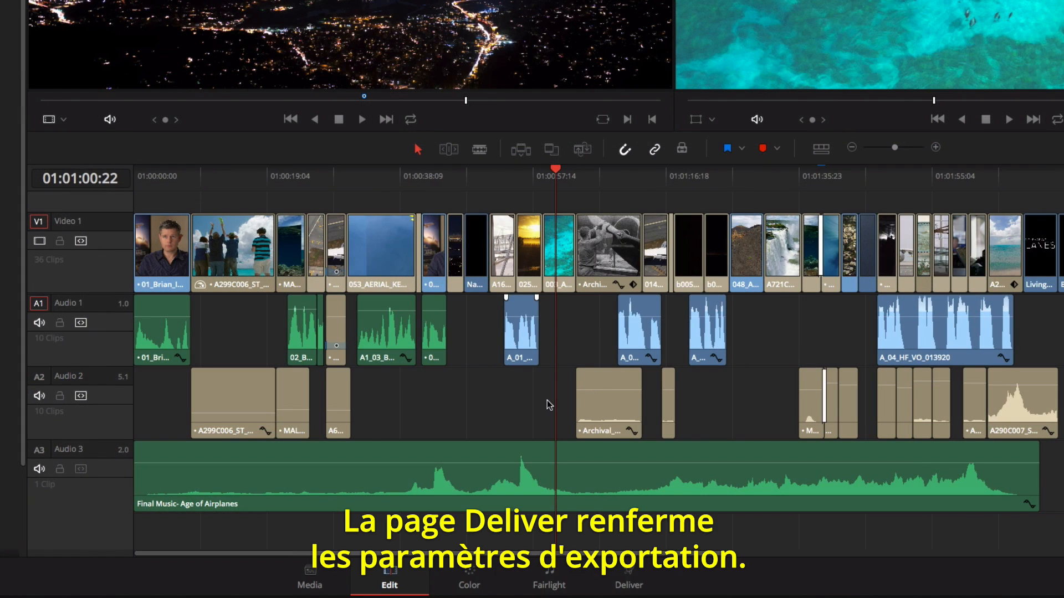
# - Switch to the Deliver page, look through the export presets and choose the Vimeo preset at 1080p
pyautogui.click(634, 579)
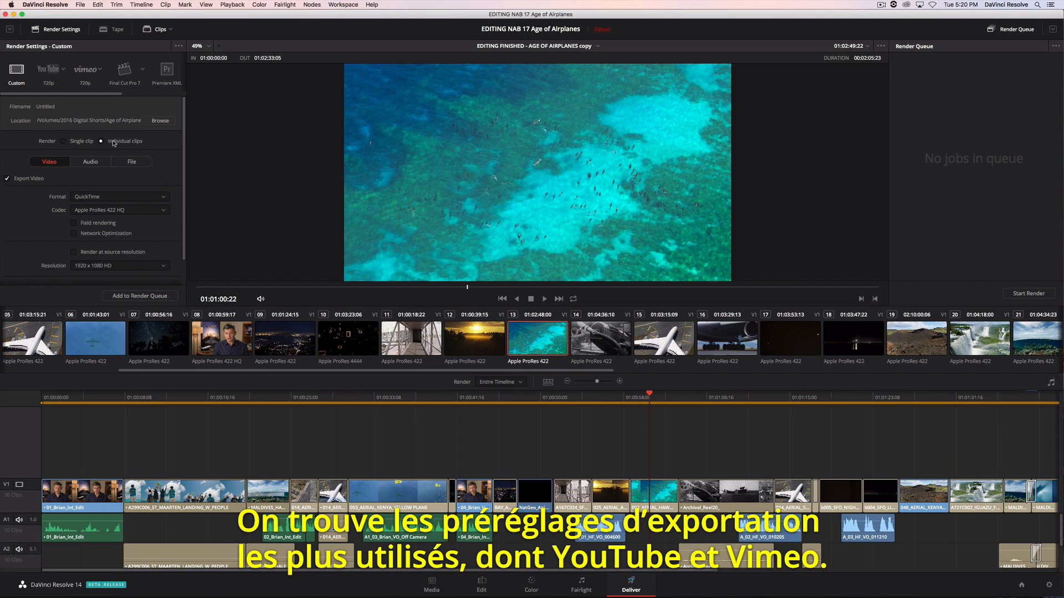
pyautogui.moveTo(84, 97); pyautogui.dragTo(126, 96)
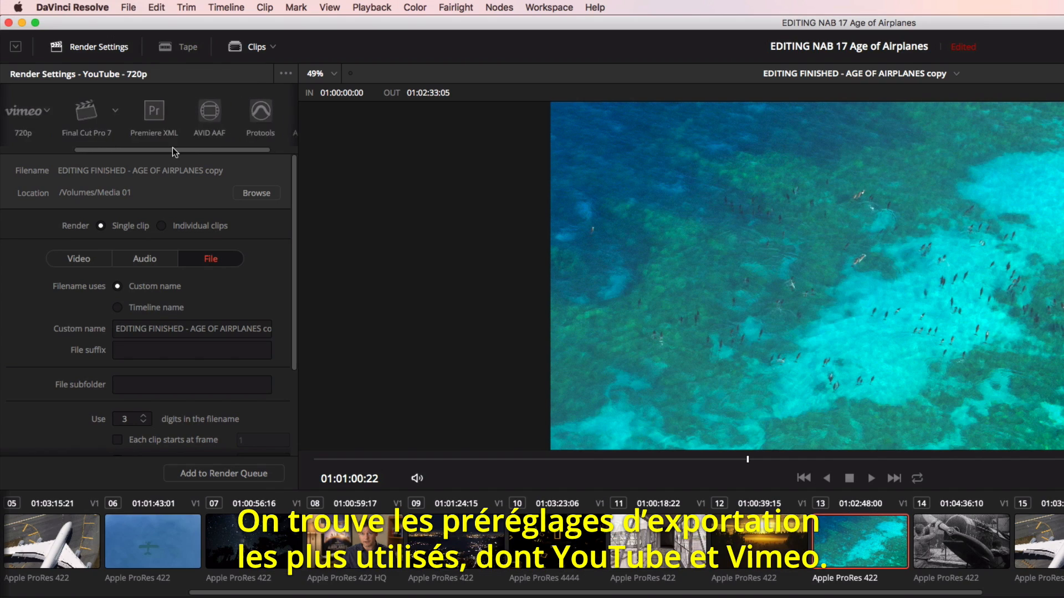
pyautogui.moveTo(108, 93); pyautogui.dragTo(67, 97)
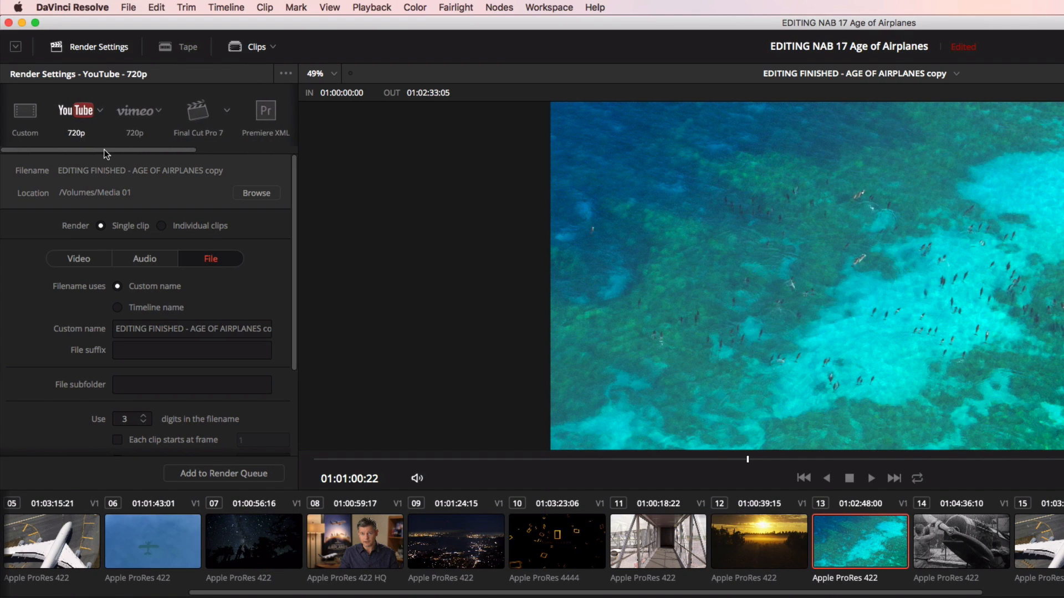
pyautogui.click(158, 111)
pyautogui.click(138, 147)
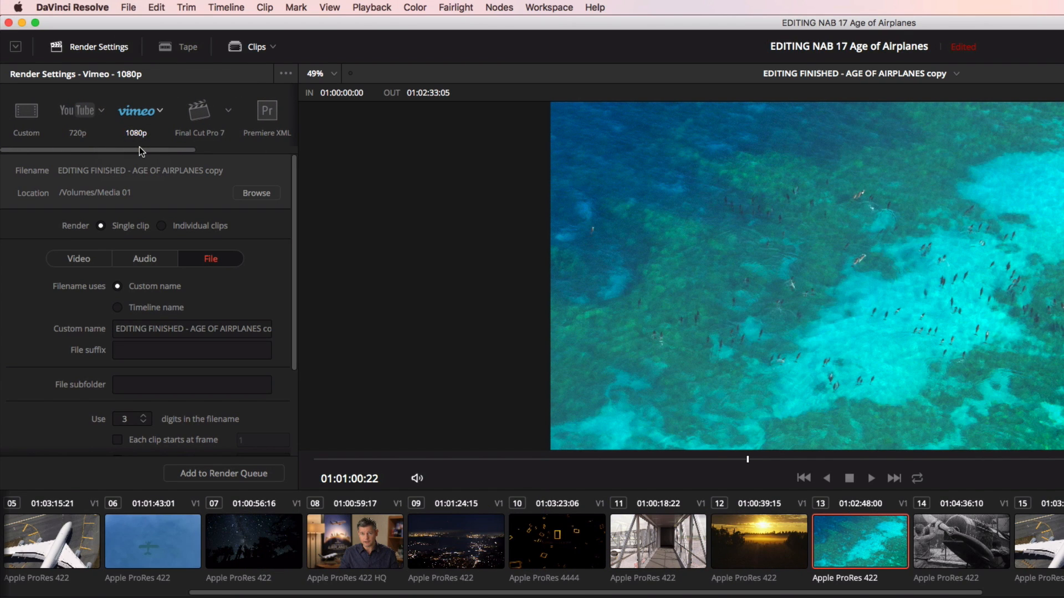
# - Review the Vimeo preset's video, audio and file settings and add the timeline to the render queue
pyautogui.click(95, 260)
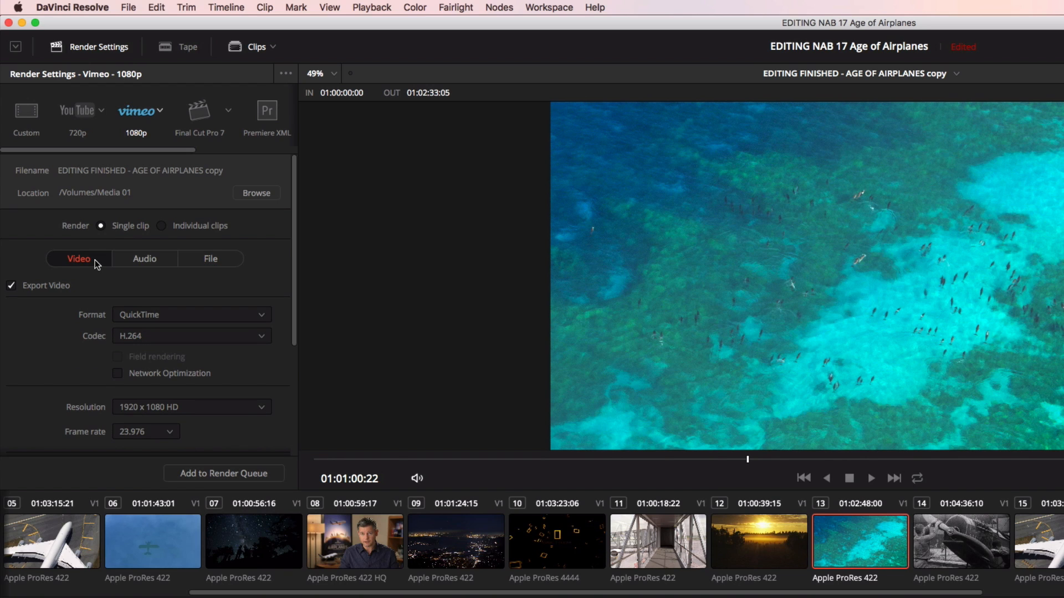
pyautogui.click(133, 260)
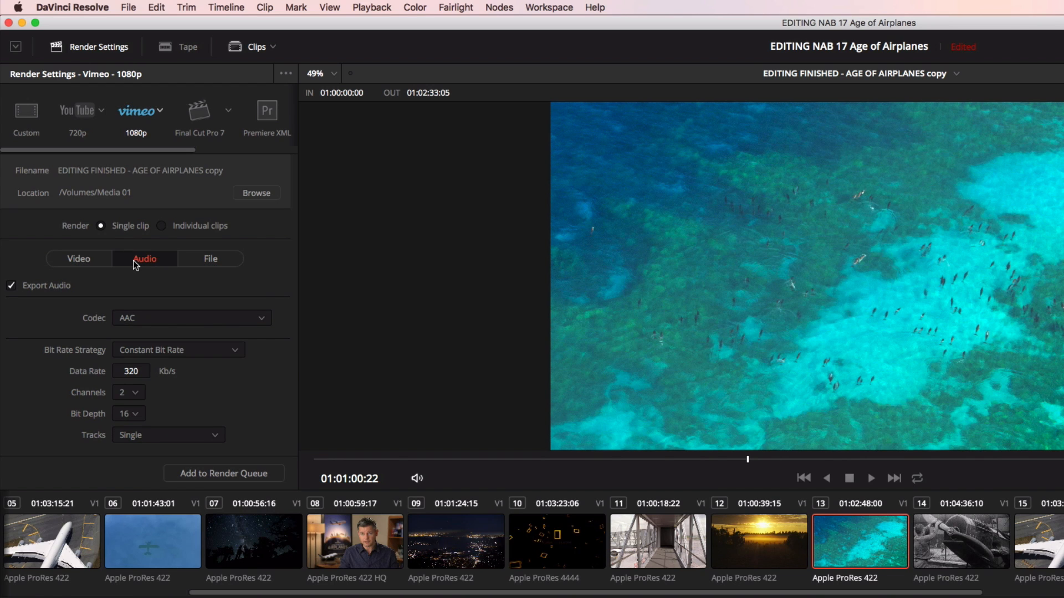
pyautogui.click(199, 260)
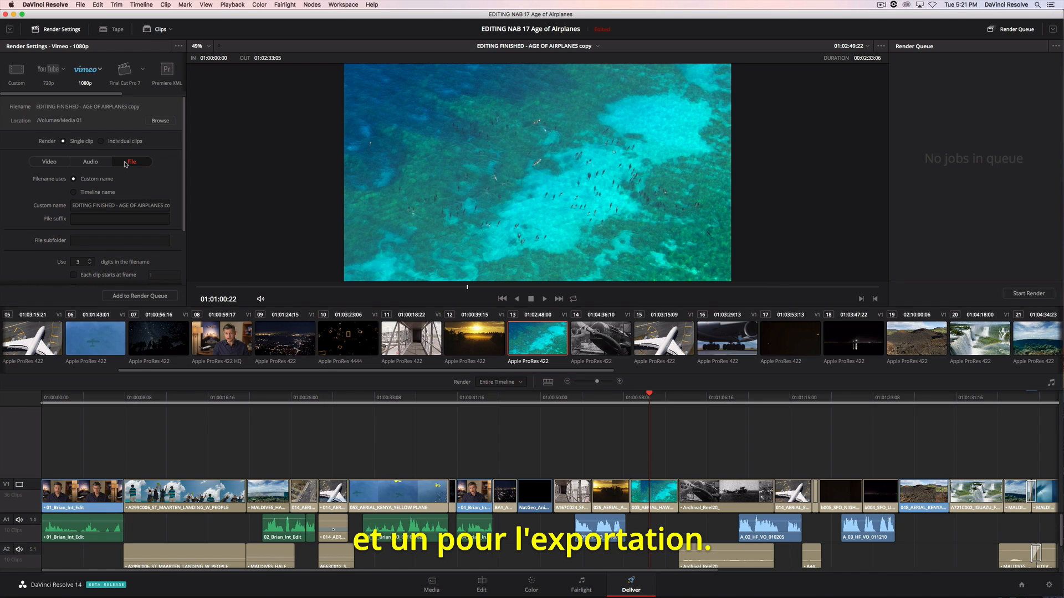
pyautogui.click(153, 297)
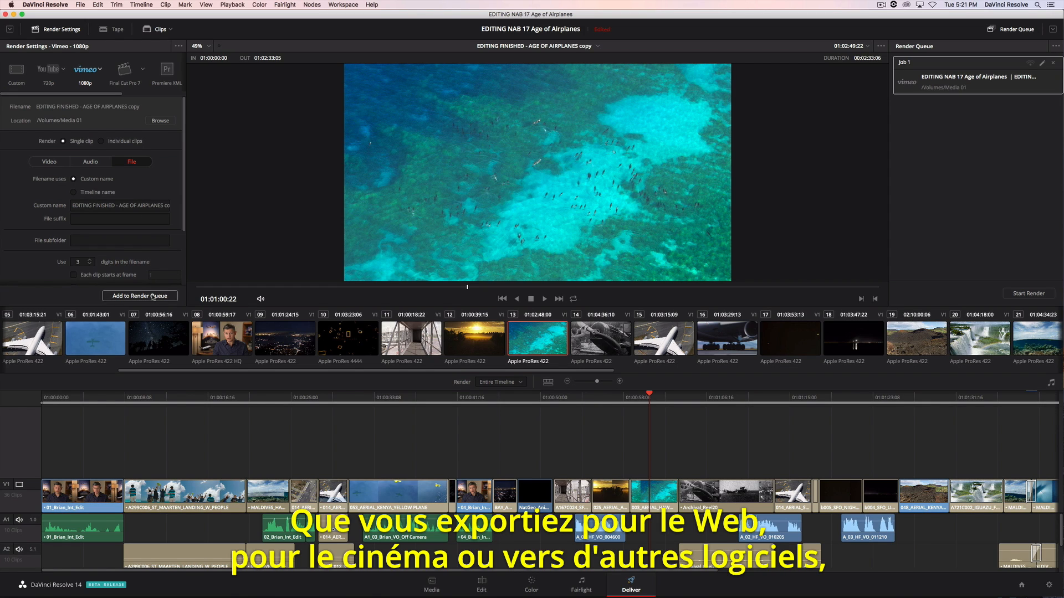